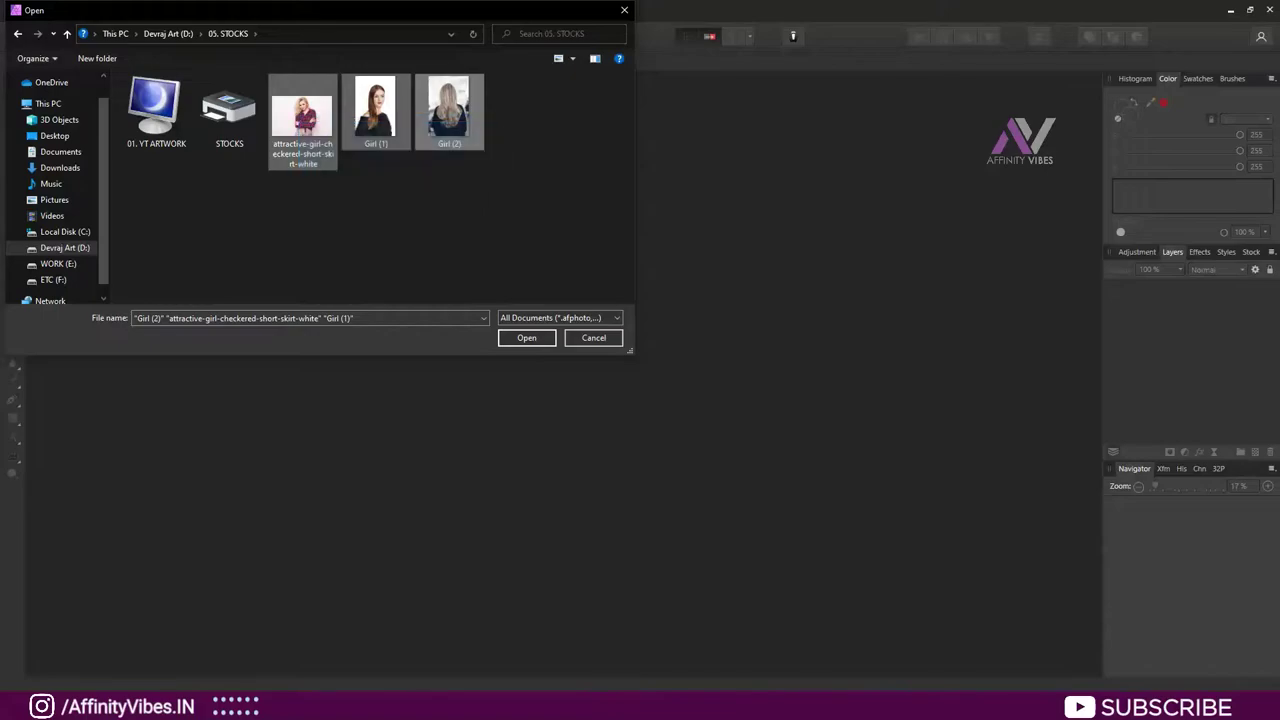
Step: Open the Girl (2).jpg and Girl (1).jpg photos
key("Return")
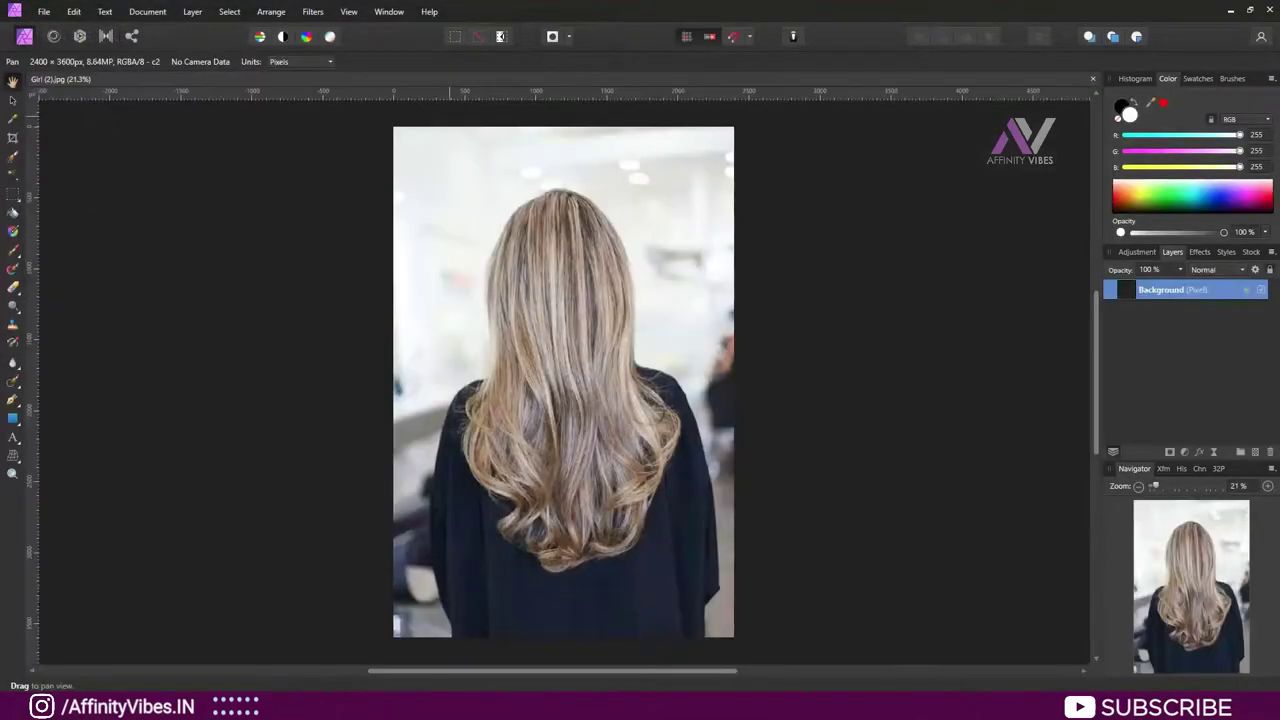
left_click(44, 11)
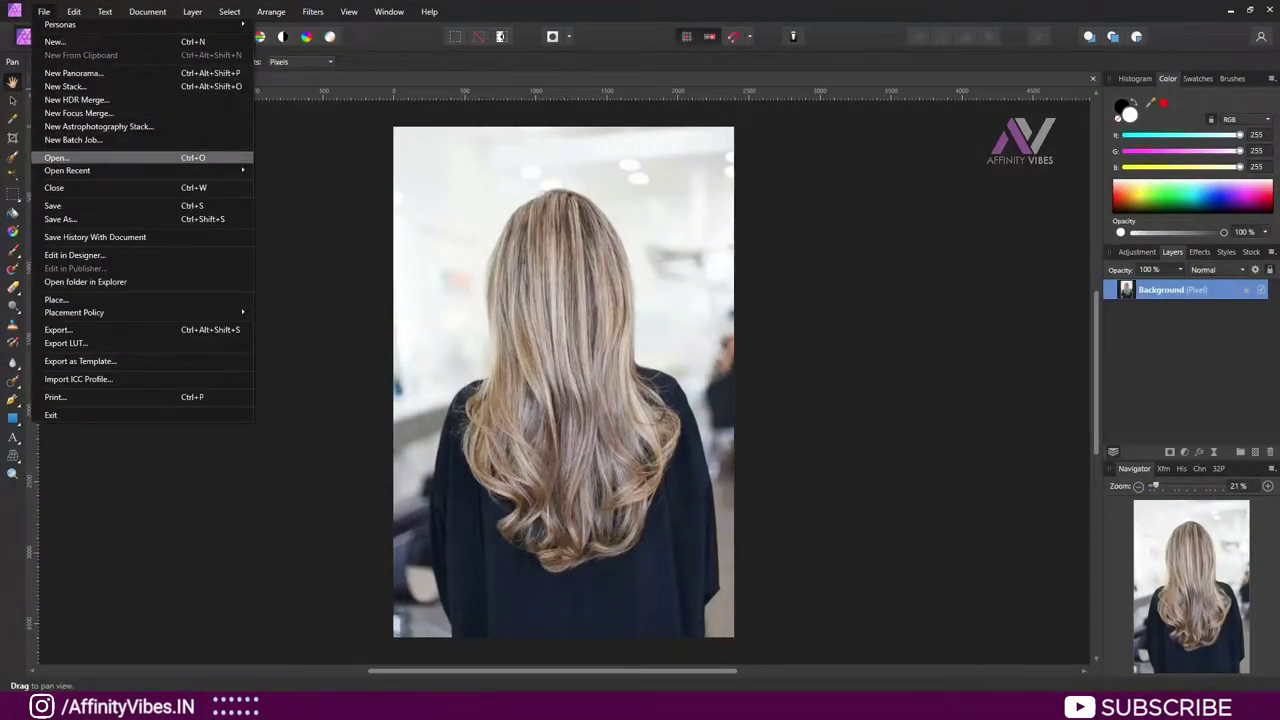
left_click(56, 157)
double_click(374, 108)
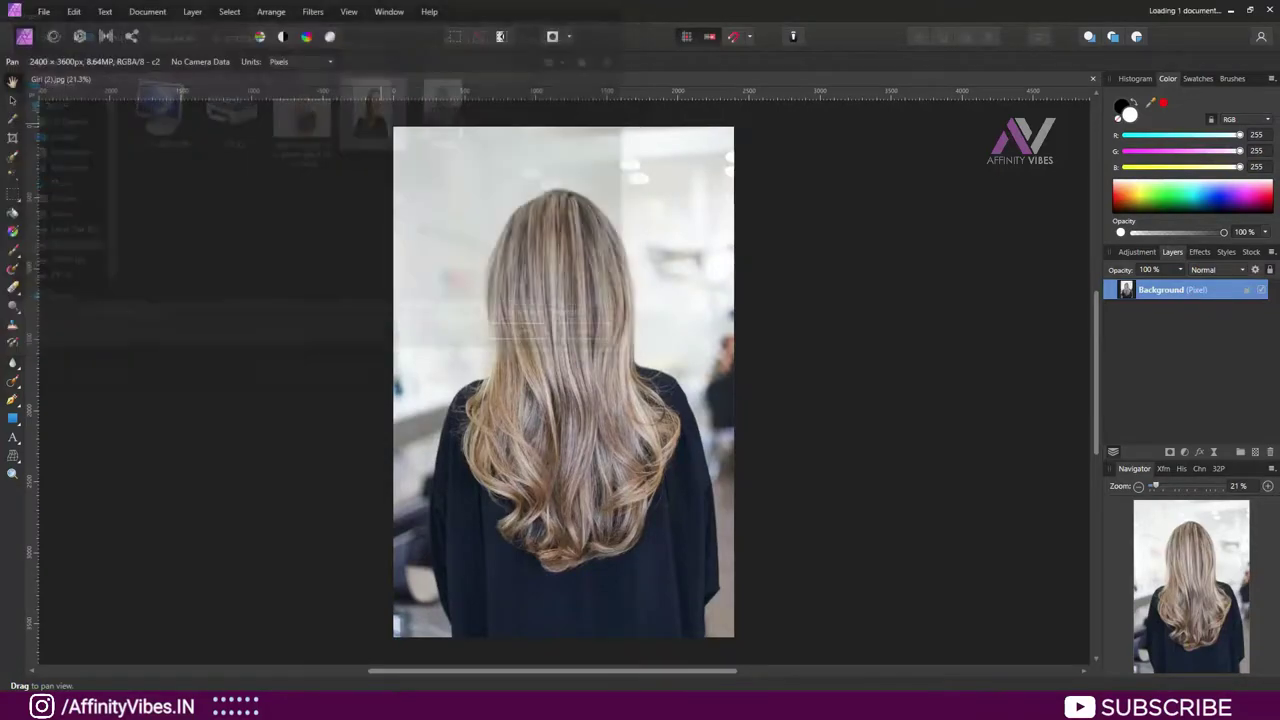
Step: Open attractive-girl-checkered-short-skirt-white.jpg and choose the Crop Tool on it
left_click(44, 11)
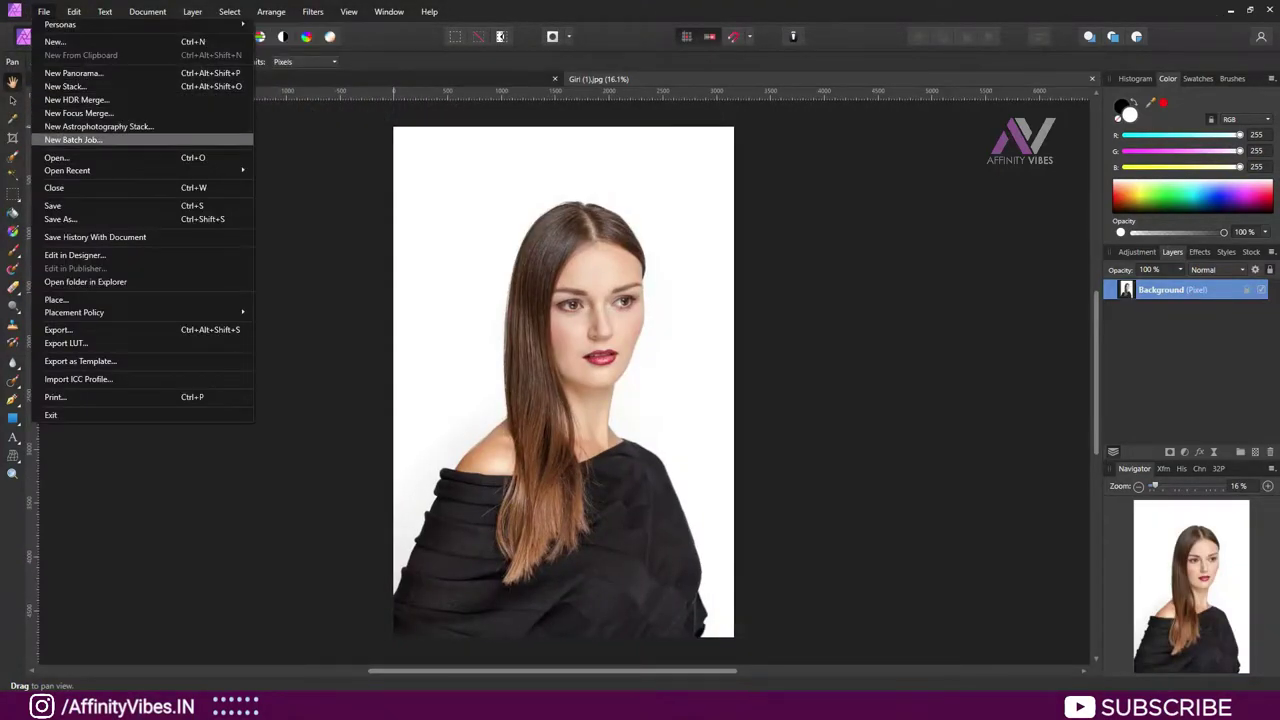
left_click(56, 157)
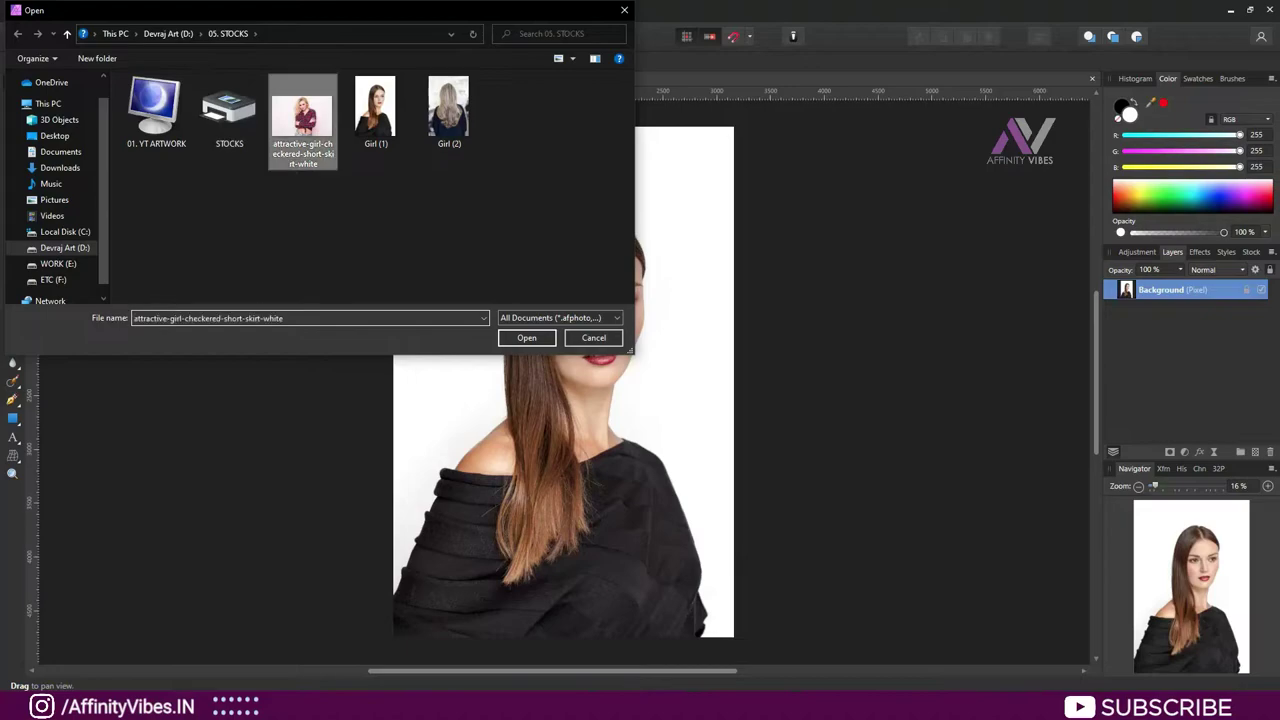
double_click(303, 112)
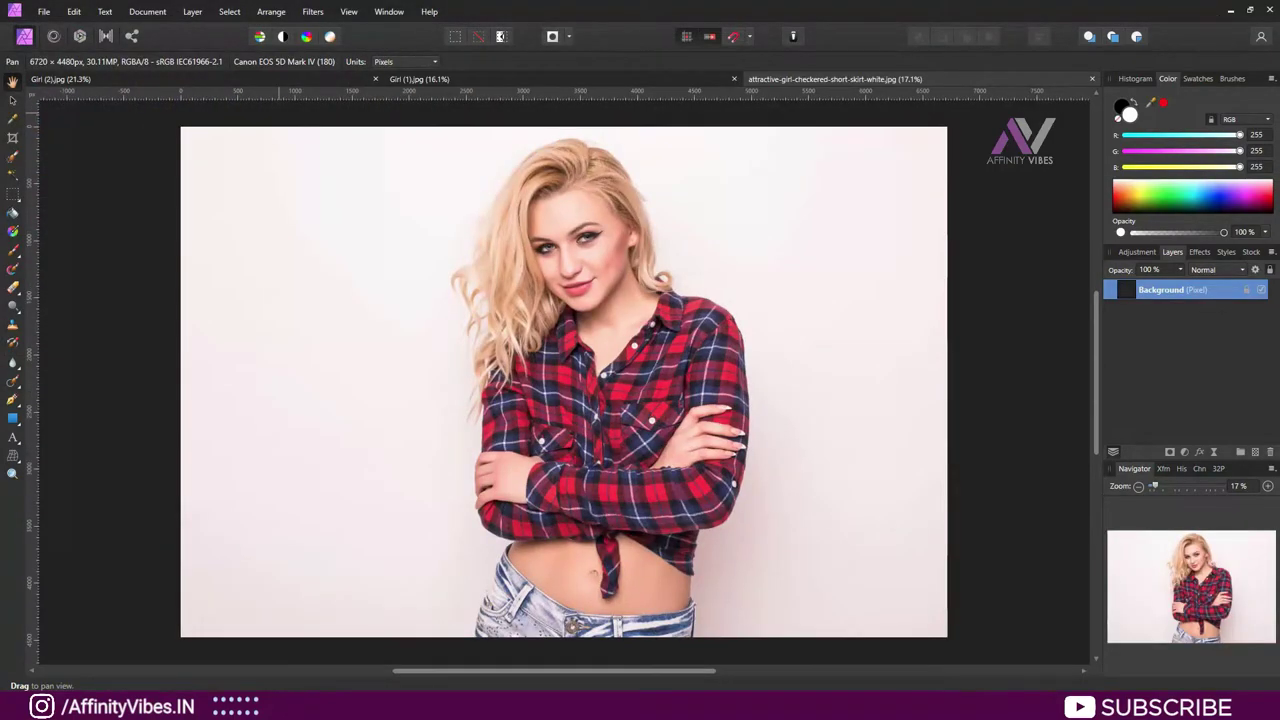
left_click(12, 137)
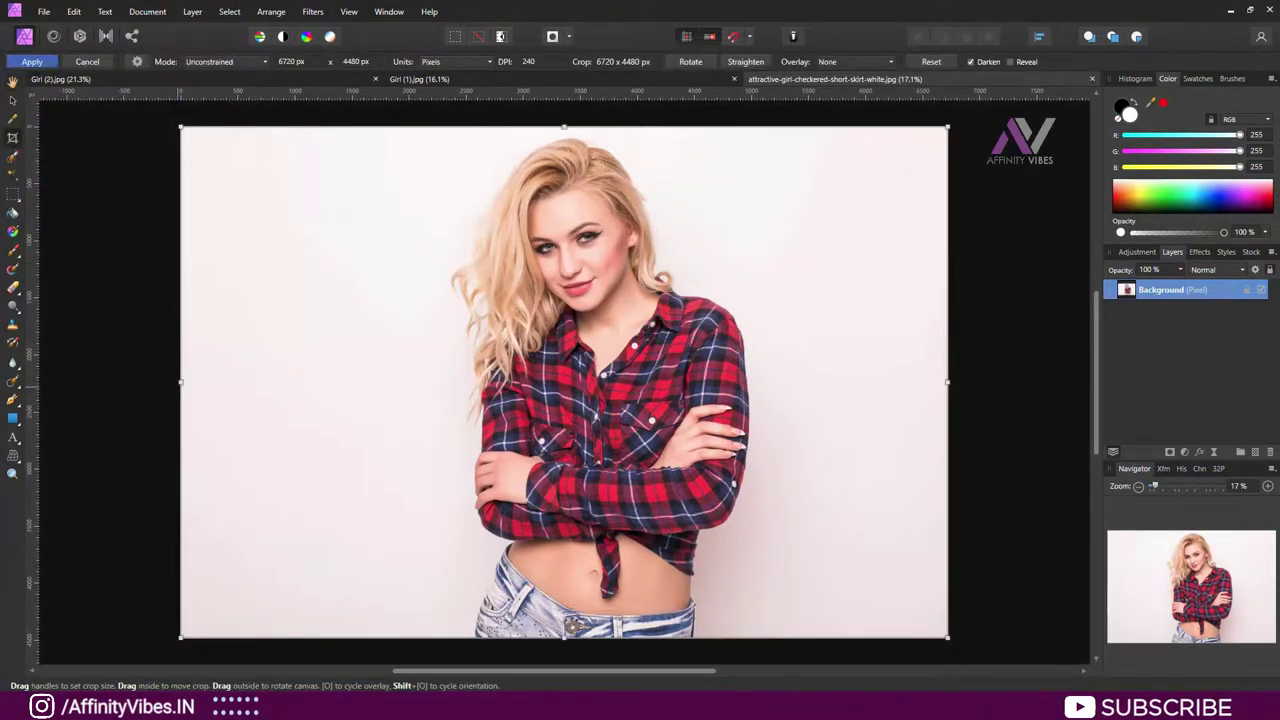
Step: Crop the plaid-shirt photo inward from the left, right and bottom, and apply it
left_click_drag(180, 381, 343, 381)
left_click_drag(948, 381, 822, 358)
left_click_drag(564, 637, 582, 528)
left_click(32, 61)
Step: Switch via the Girl (1).jpg document to the Girl (2).jpg document
right_click(1185, 290)
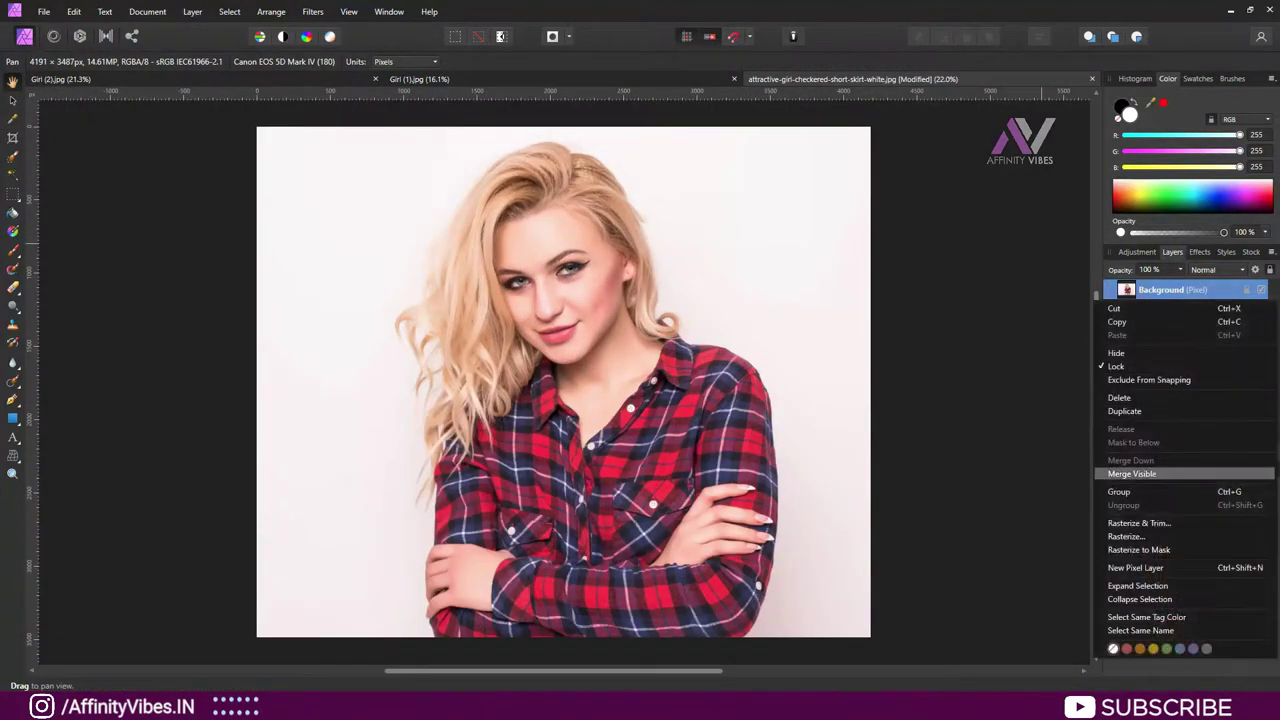
key("Escape")
left_click(420, 79)
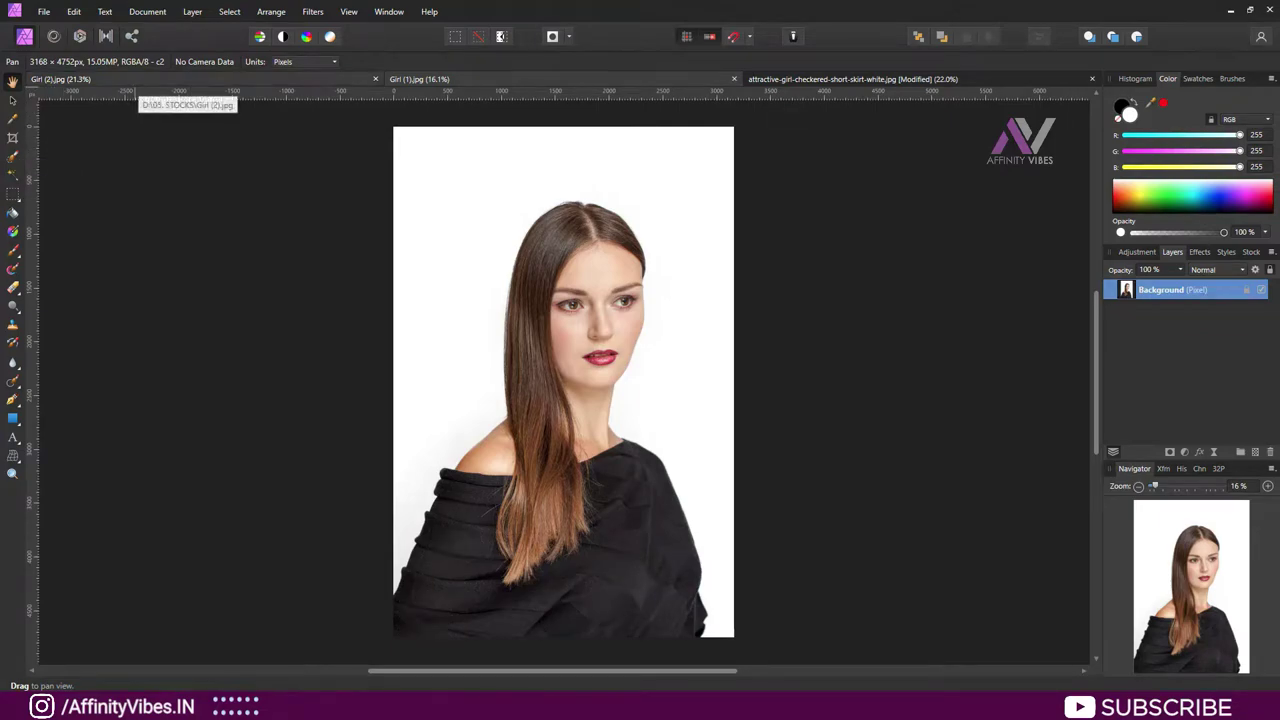
left_click(130, 79)
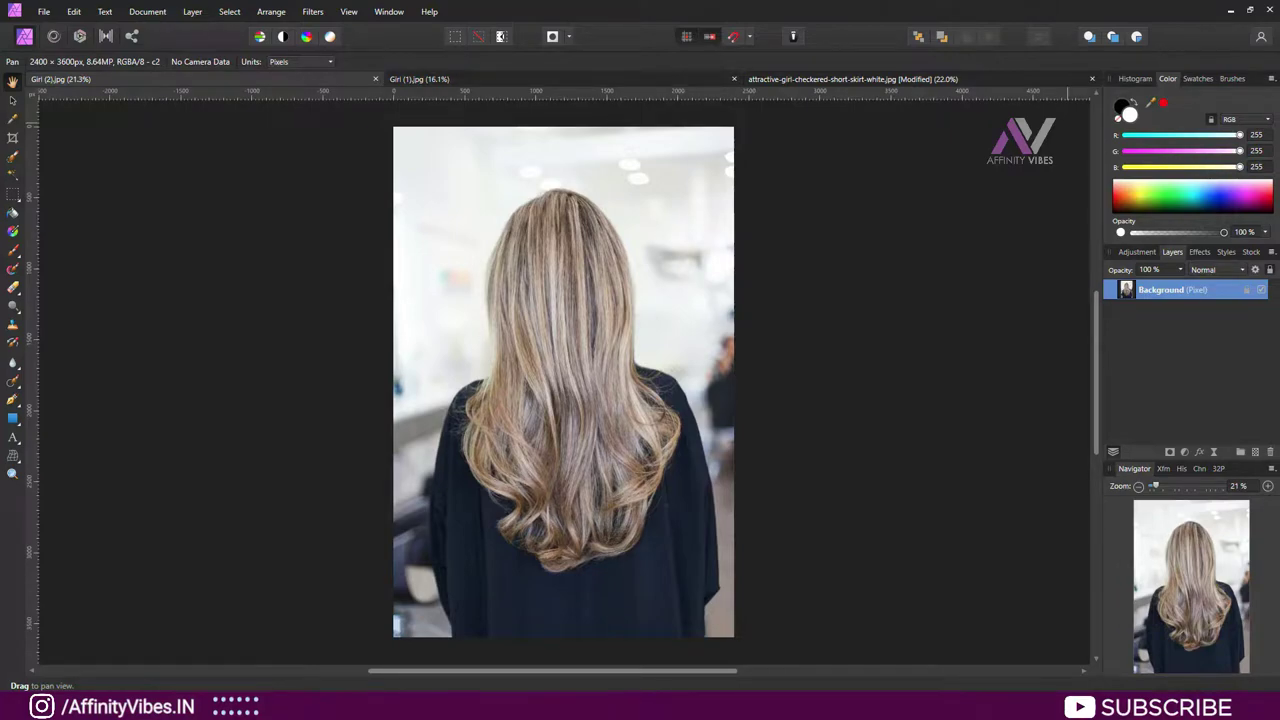
Step: Duplicate the Girl (2) background as a layer named 'Copy' and enable Quick Mask
key("ctrl+j")
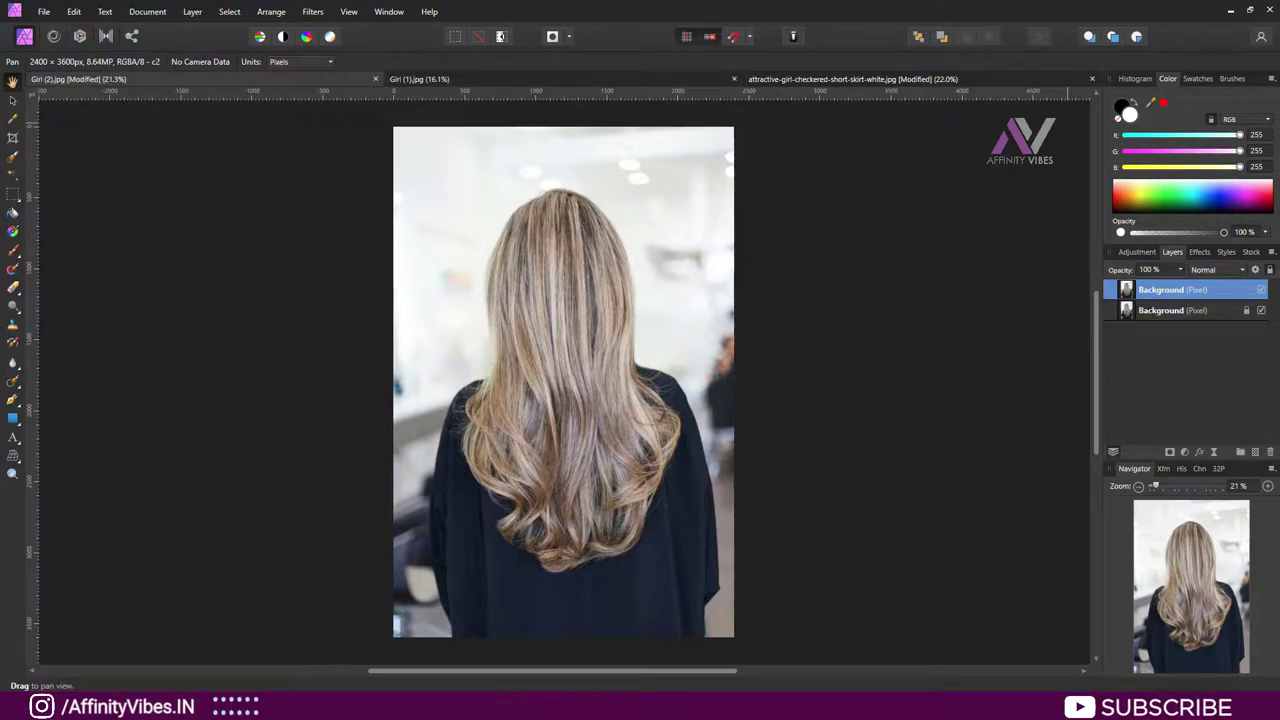
double_click(1160, 289)
type("Co")
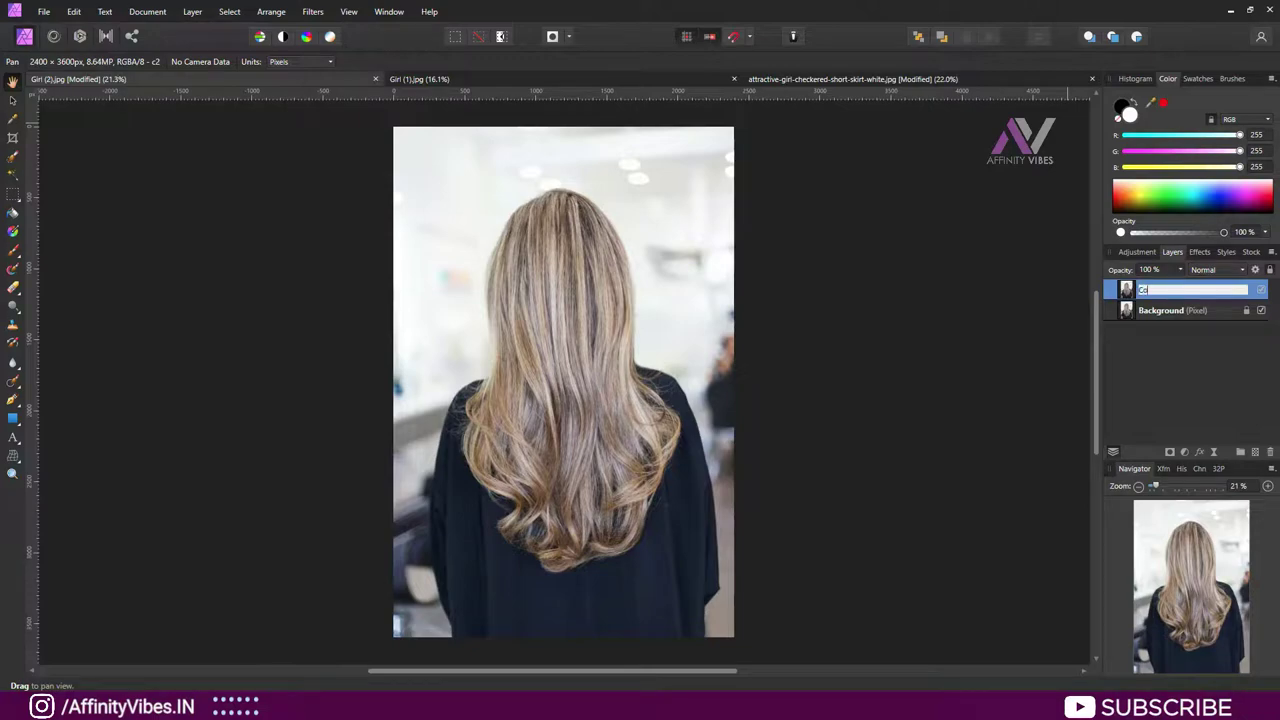
type("py")
key("Return")
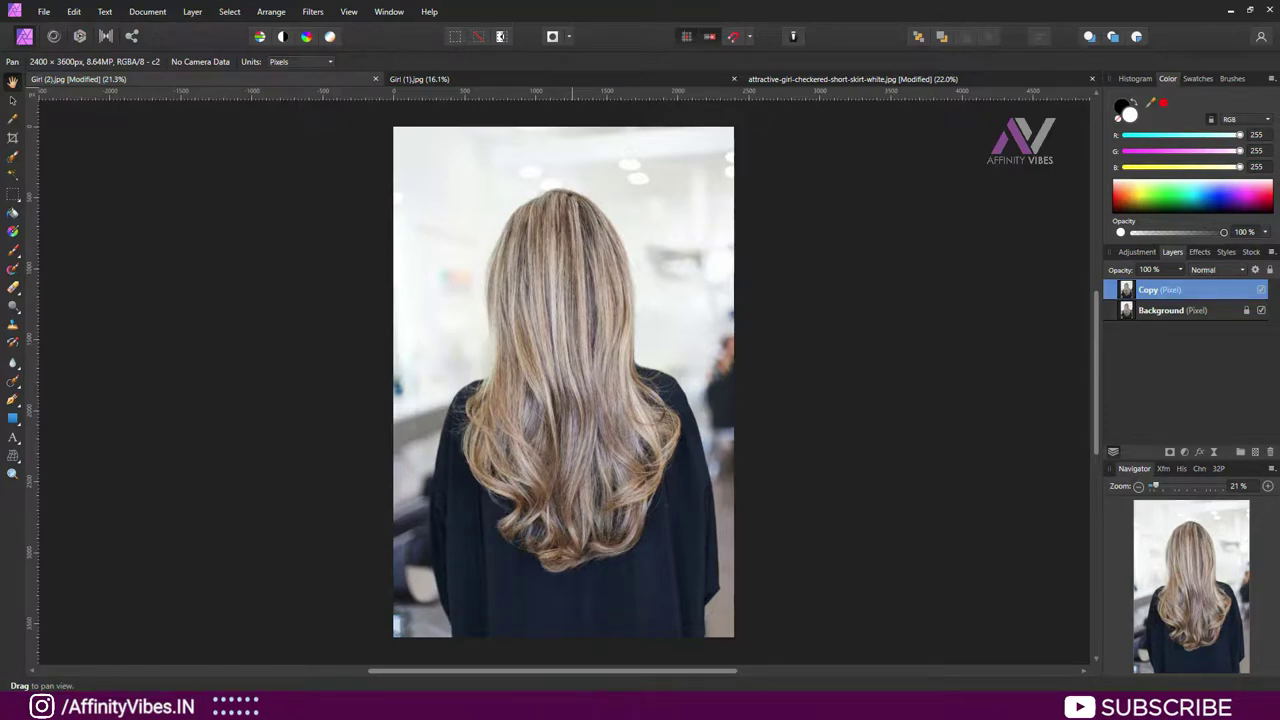
left_click(733, 36)
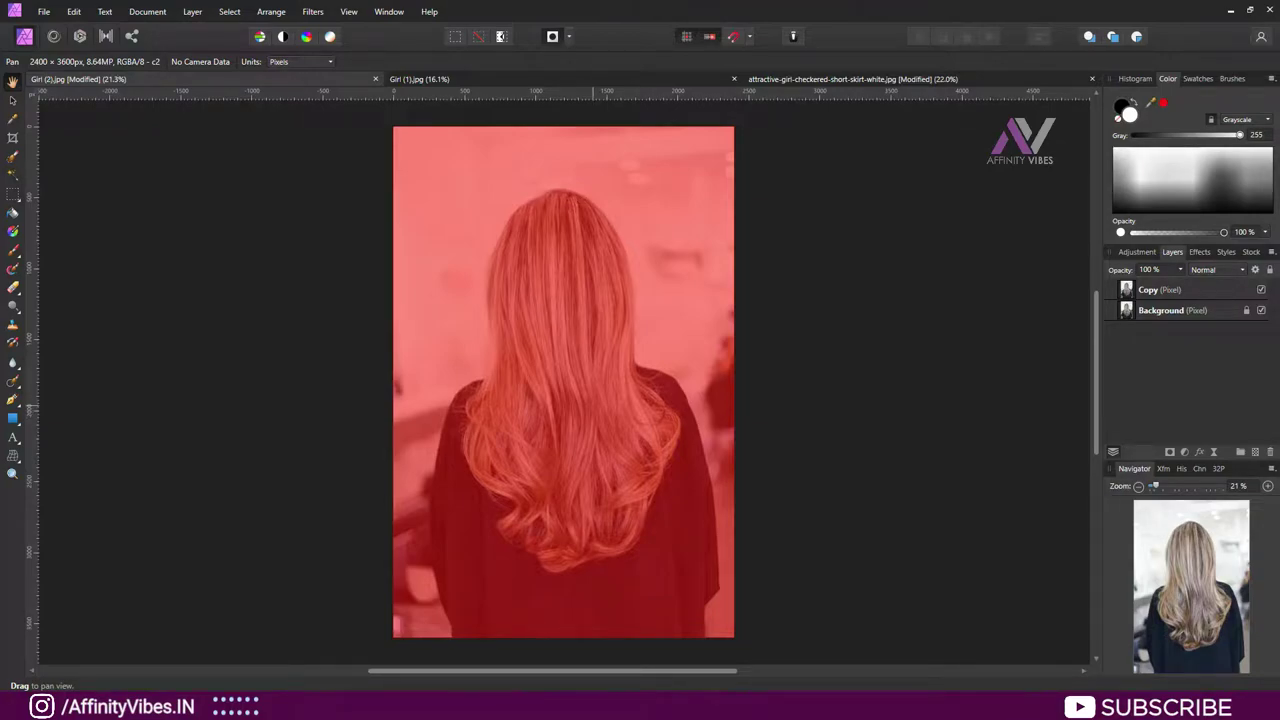
Step: Exit Quick Mask, swap the colours, select the Paint Brush and zoom in slightly
key("q")
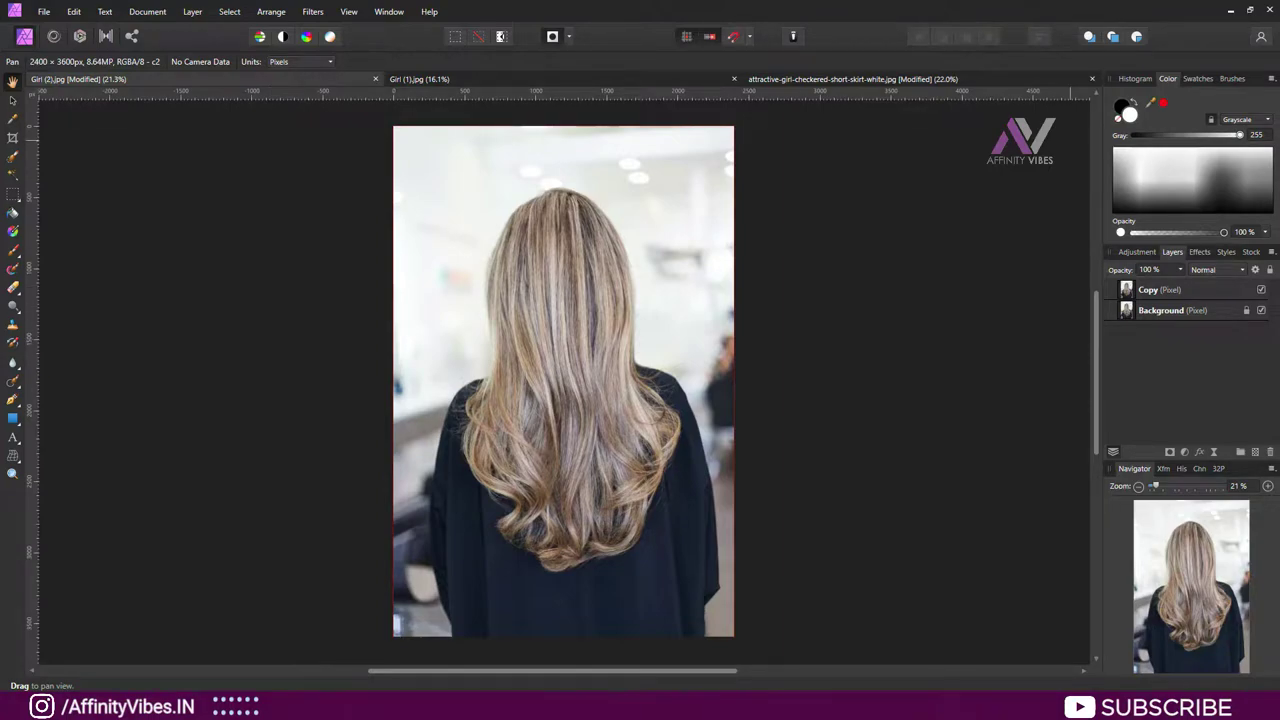
key("x")
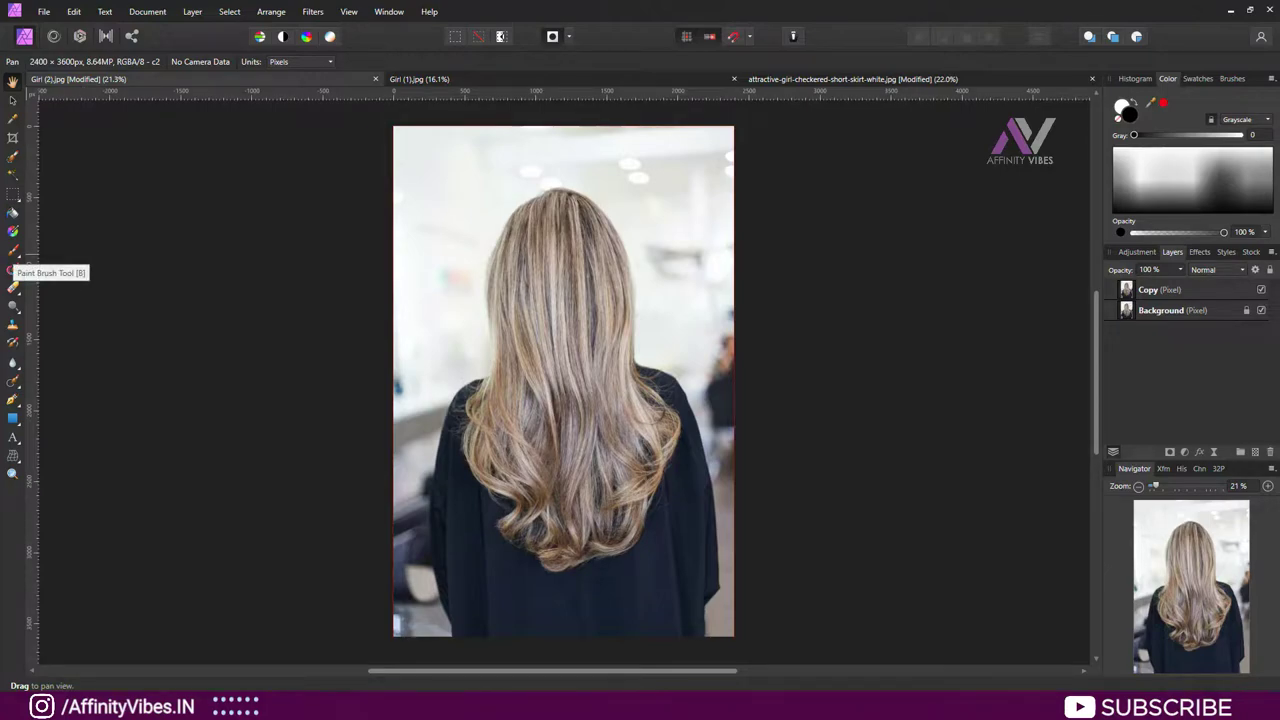
left_click(13, 249)
key("ctrl+plus")
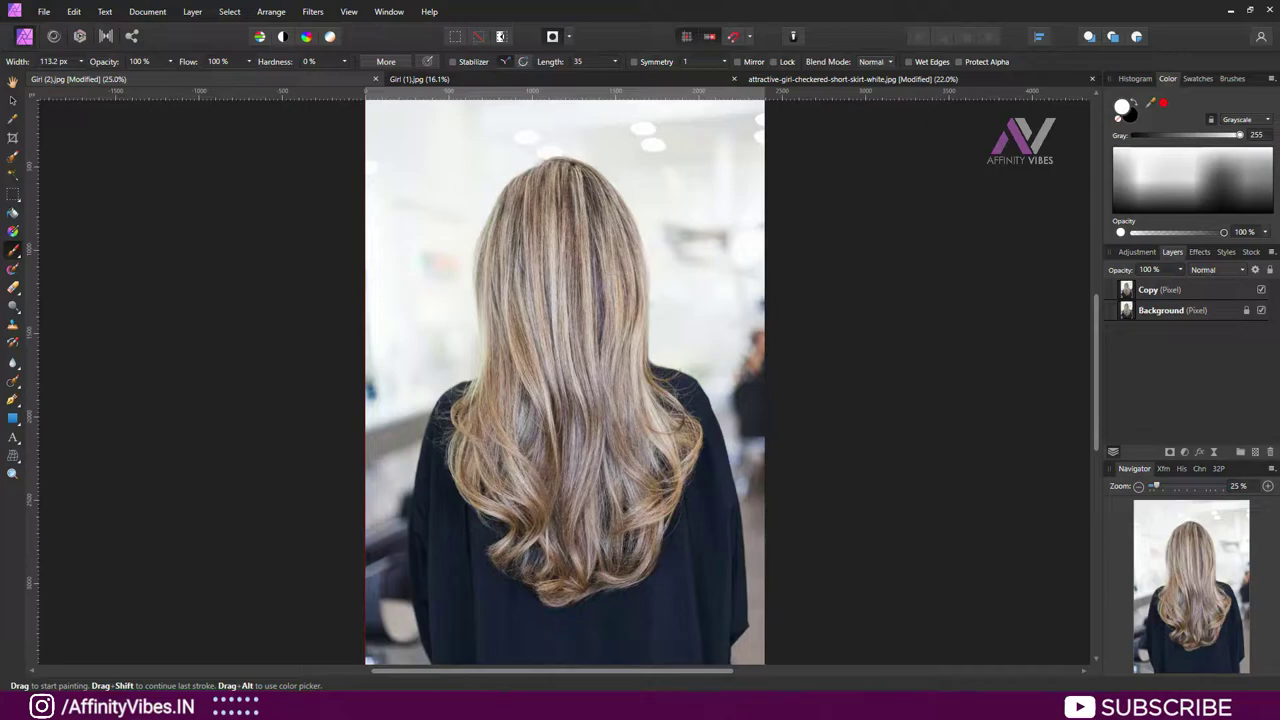
Step: With black, paint the mask over the top, left edge, middle and lower-left hair
key("x")
key("bracketright")
key("bracketright")
key("bracketright")
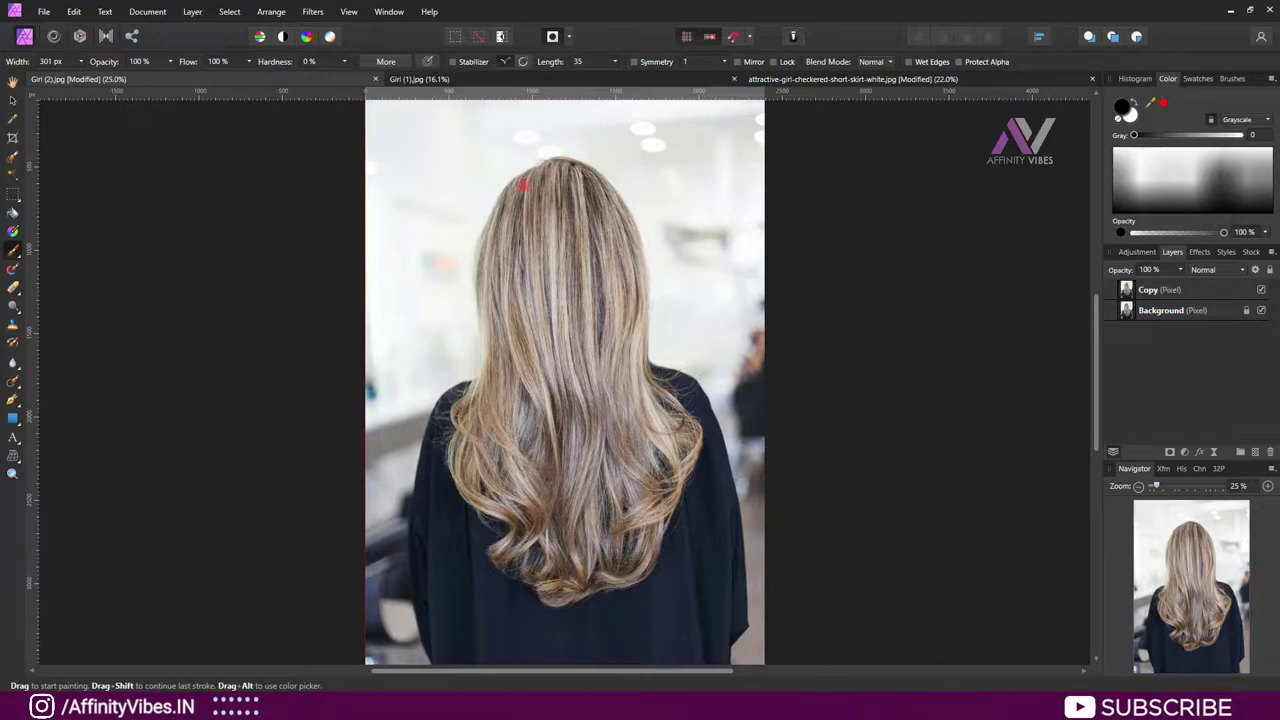
mouse_move(520, 188)
left_mouse_down()
mouse_move(553, 172)
mouse_move(610, 206)
left_mouse_up()
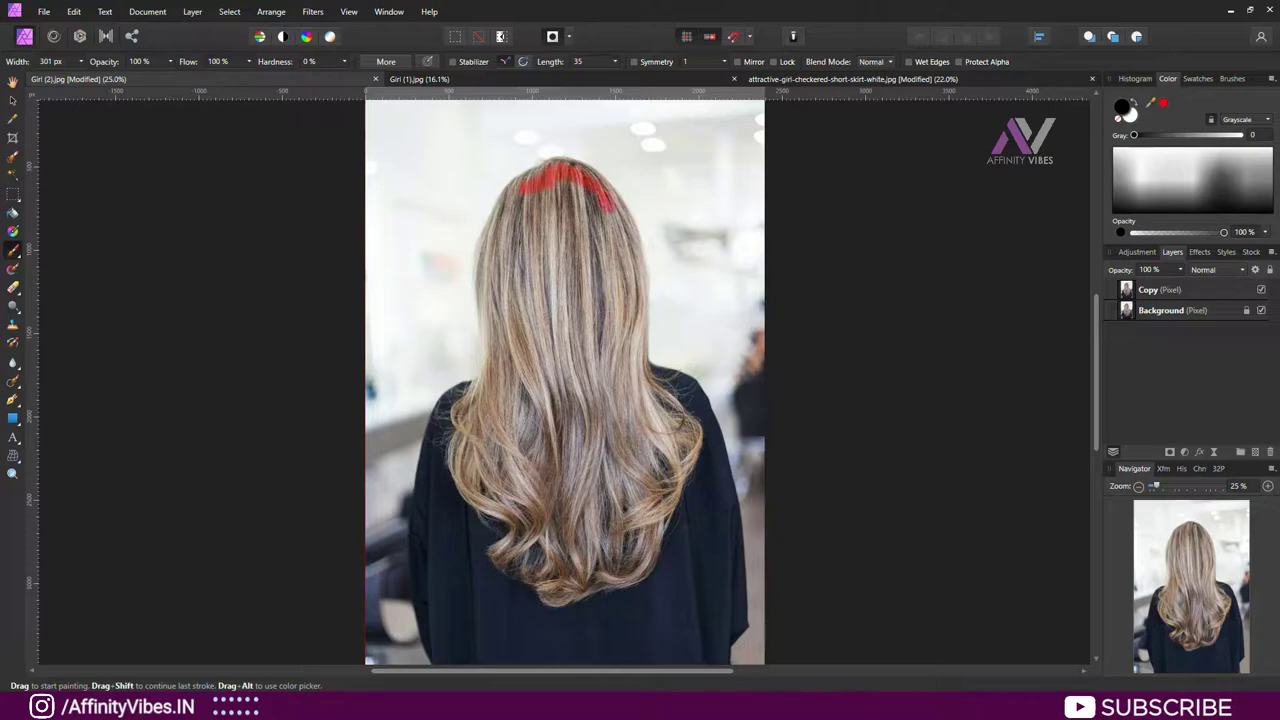
key("bracketleft")
key("bracketleft")
mouse_move(532, 172)
left_mouse_down()
mouse_move(485, 242)
mouse_move(486, 374)
mouse_move(452, 414)
mouse_move(460, 482)
mouse_move(517, 538)
left_mouse_up()
key("bracketright")
key("bracketright")
key("bracketright")
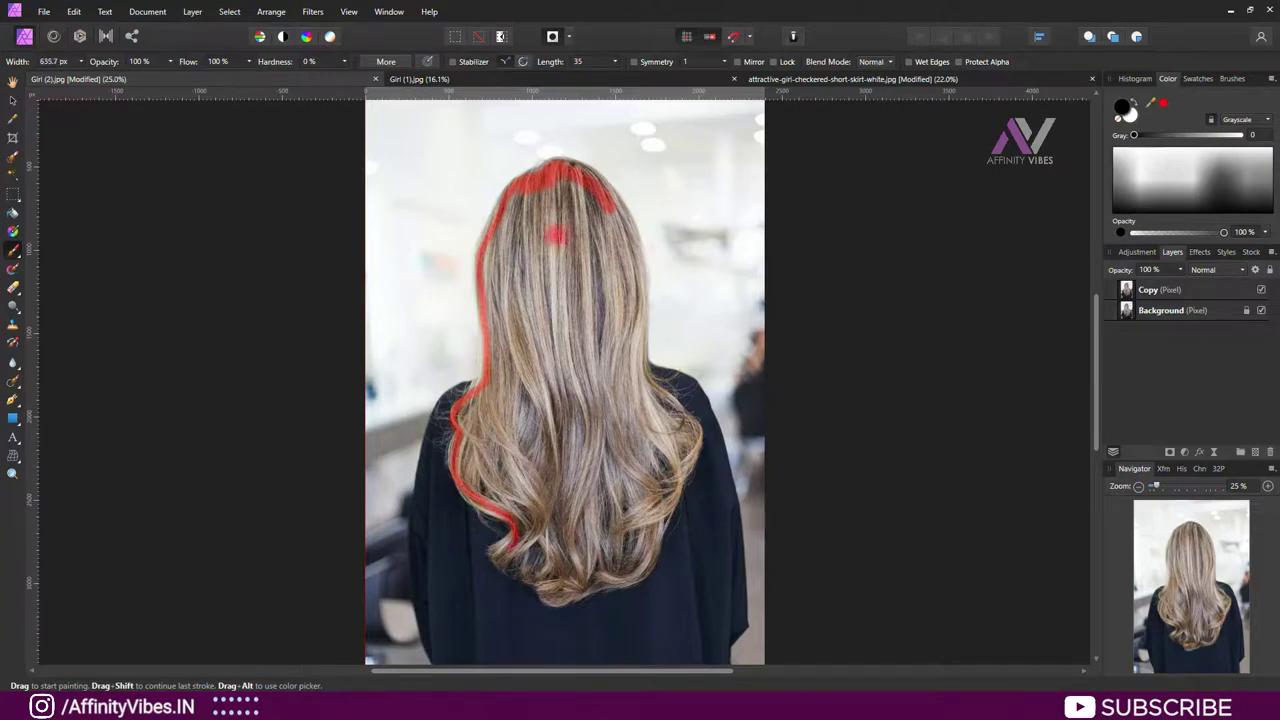
left_click(580, 205)
mouse_move(596, 212)
left_mouse_down()
mouse_move(596, 380)
mouse_move(560, 300)
mouse_move(545, 198)
mouse_move(520, 300)
mouse_move(490, 260)
mouse_move(520, 390)
mouse_move(560, 250)
left_mouse_up()
mouse_move(556, 345)
left_mouse_down()
mouse_move(547, 415)
mouse_move(505, 400)
mouse_move(480, 425)
mouse_move(476, 400)
left_mouse_up()
Step: Paint the mask down the right side, lower-right hair, ends and lower-left tips
key("bracketleft")
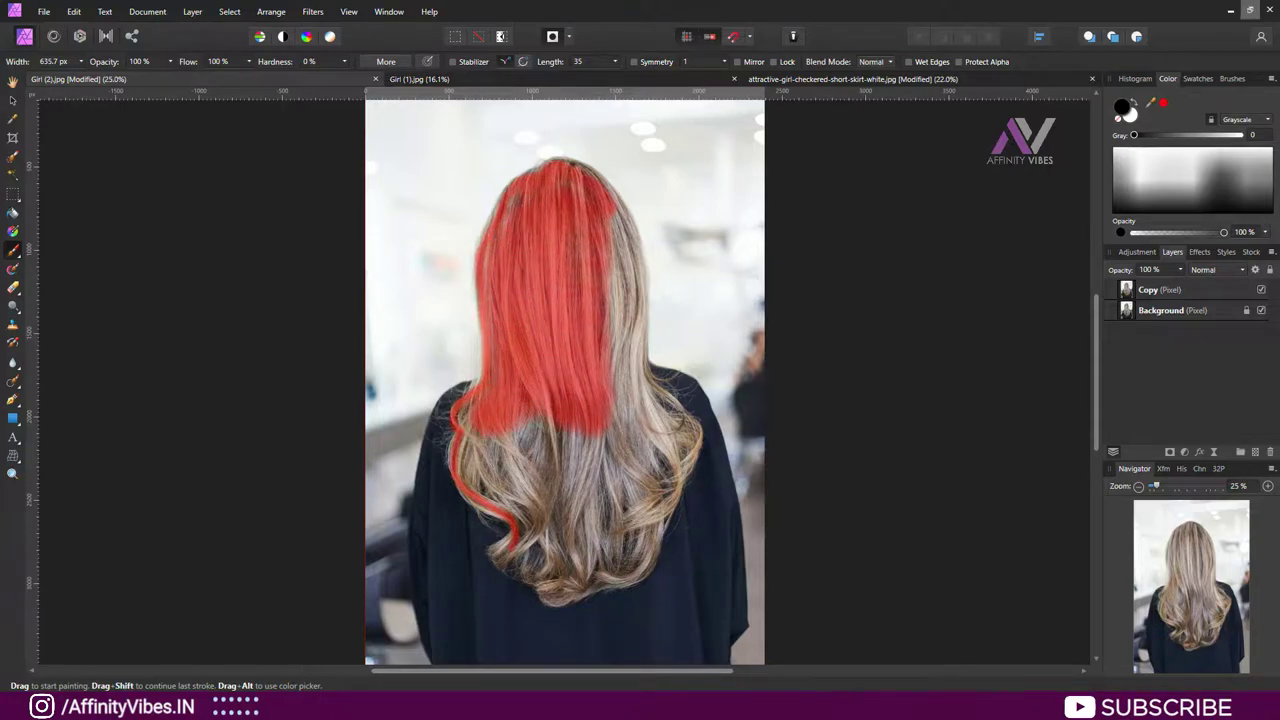
key("bracketleft")
key("bracketleft")
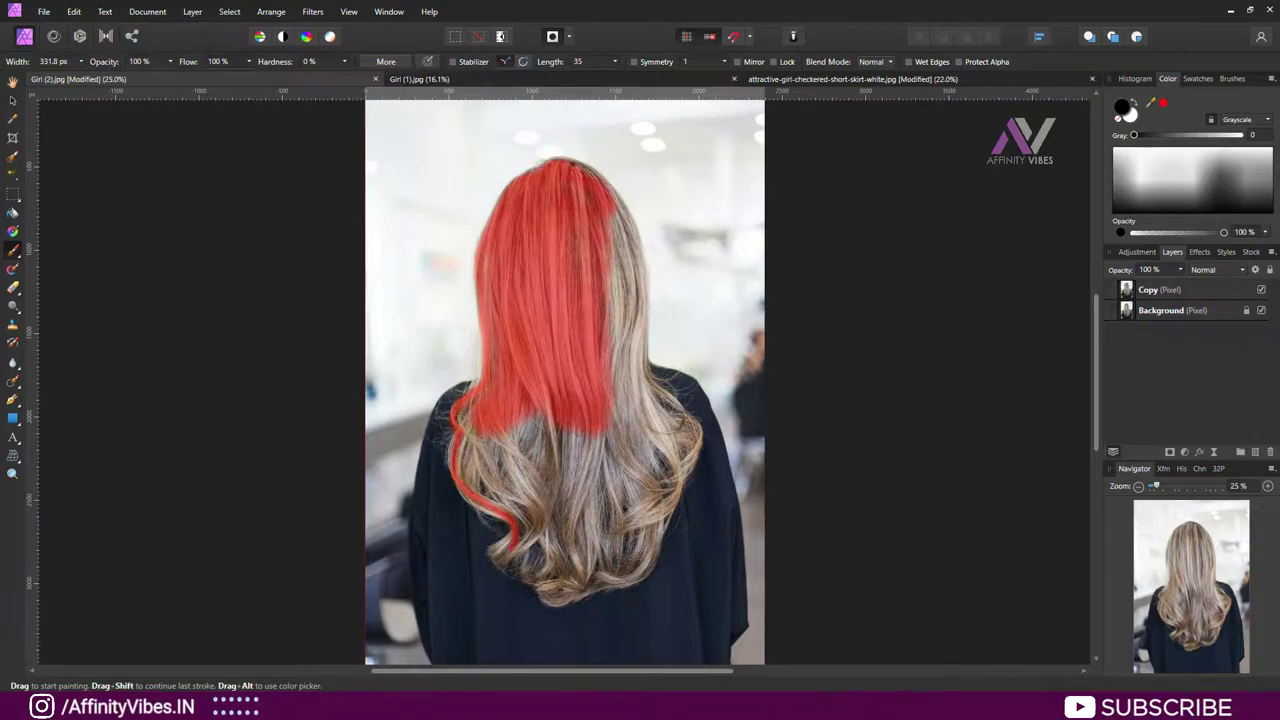
mouse_move(616, 205)
left_mouse_down()
mouse_move(633, 320)
mouse_move(620, 410)
mouse_move(636, 405)
mouse_move(675, 435)
mouse_move(682, 468)
left_mouse_up()
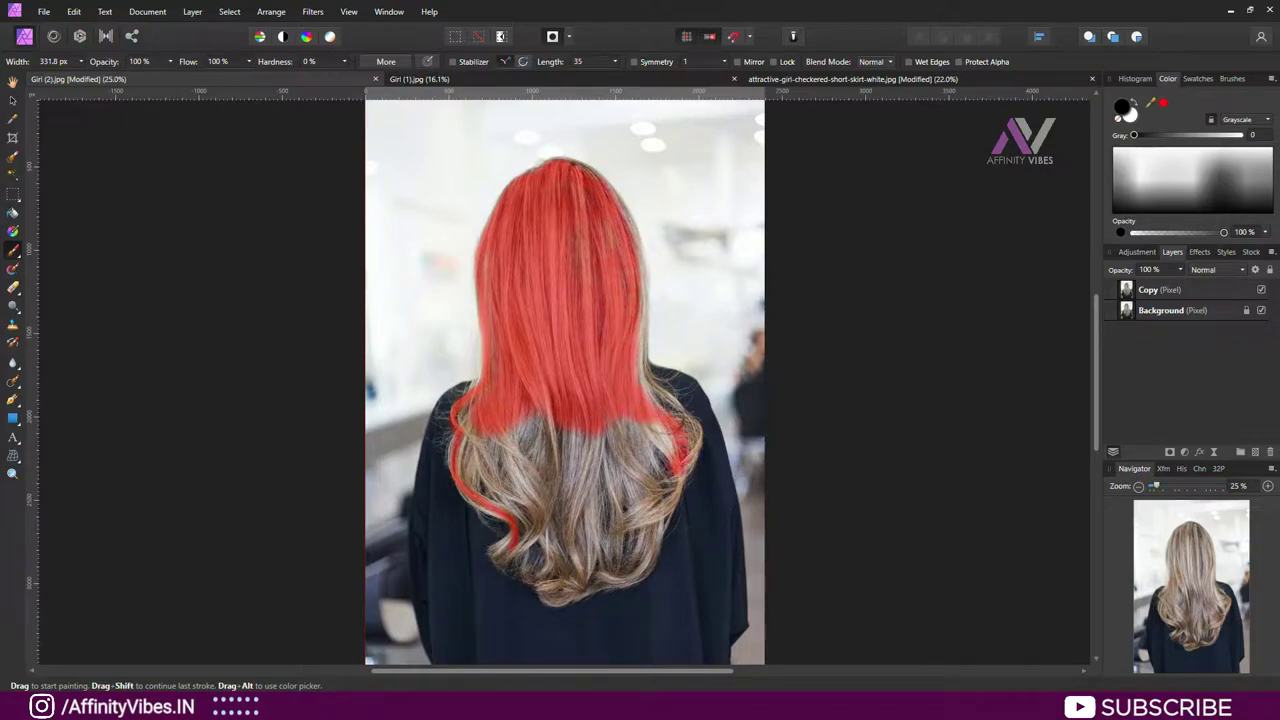
mouse_move(662, 425)
left_mouse_down()
mouse_move(645, 540)
mouse_move(608, 582)
mouse_move(515, 572)
mouse_move(588, 571)
mouse_move(554, 578)
left_mouse_up()
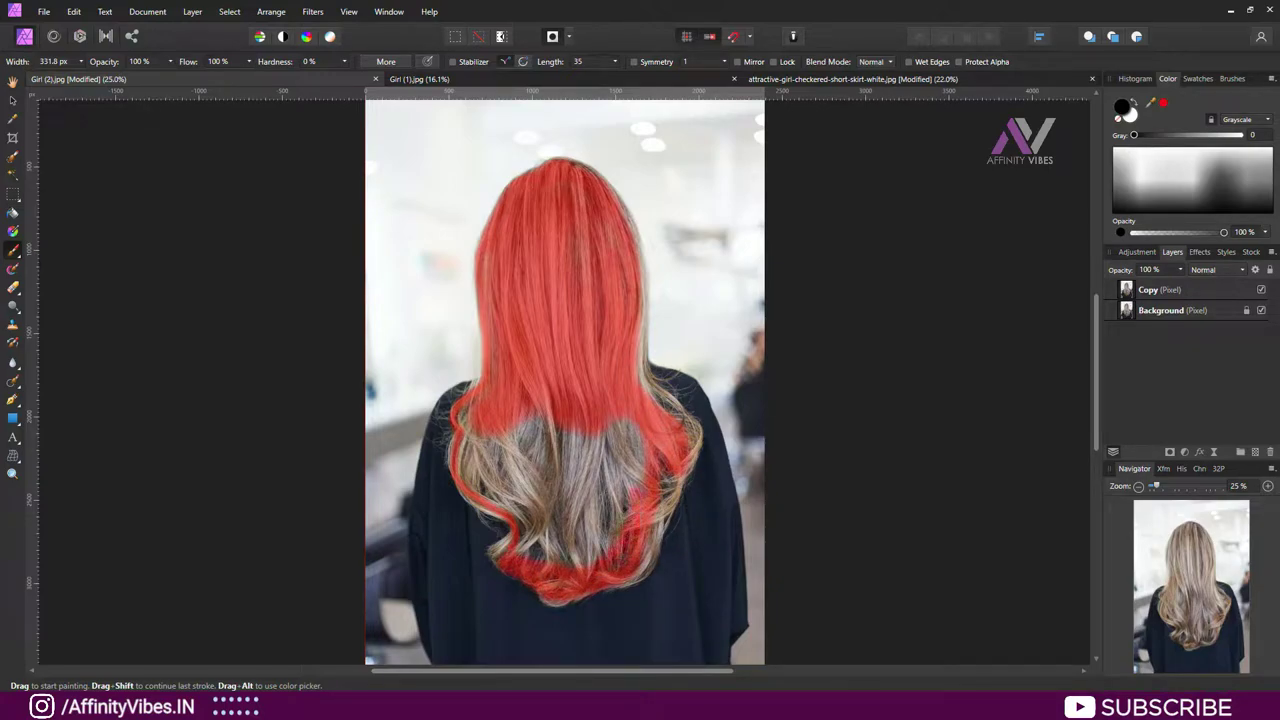
mouse_move(636, 525)
left_mouse_down()
mouse_move(630, 420)
mouse_move(588, 565)
mouse_move(525, 545)
mouse_move(605, 440)
mouse_move(580, 505)
mouse_move(566, 440)
mouse_move(518, 520)
mouse_move(465, 420)
mouse_move(495, 482)
mouse_move(525, 435)
mouse_move(528, 470)
mouse_move(554, 432)
left_mouse_up()
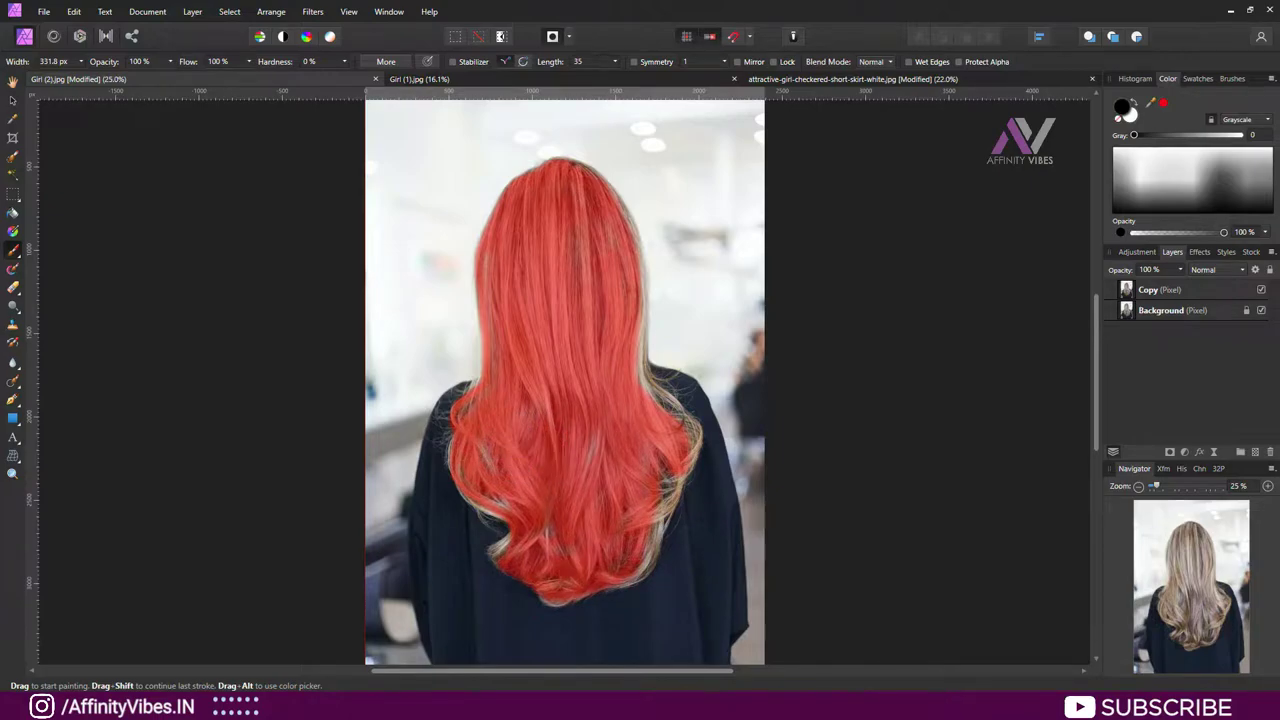
mouse_move(616, 194)
left_mouse_down()
mouse_move(640, 264)
mouse_move(640, 380)
mouse_move(691, 428)
mouse_move(693, 455)
mouse_move(660, 520)
left_mouse_up()
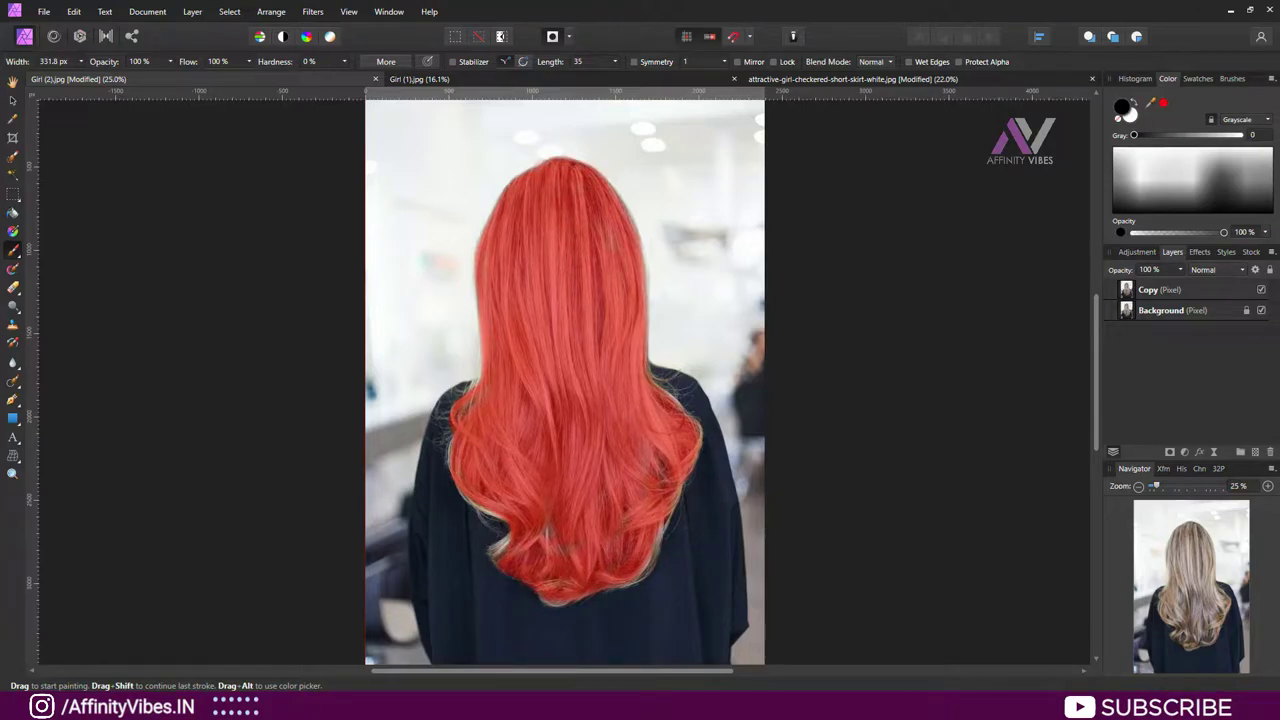
mouse_move(470, 500)
left_mouse_down()
mouse_move(494, 514)
mouse_move(498, 552)
left_mouse_up()
Step: Undo the last touch-up, zoom closer, and mask the remaining blonde strands with a smaller brush
key("ctrl+z")
key("ctrl+z")
key("ctrl+z")
scroll(565, 382, "down", 2)
key("ctrl+plus")
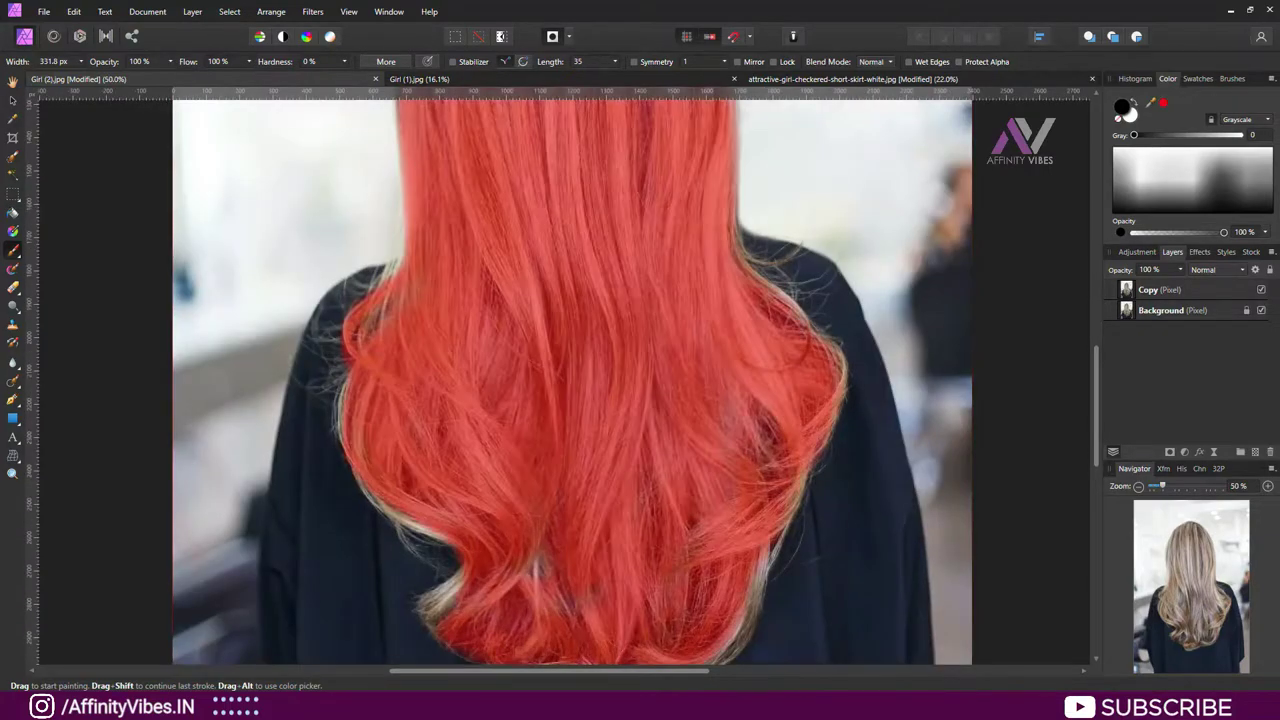
scroll(536, 330, "down", 2)
scroll(536, 330, "down", 2)
key("bracketleft")
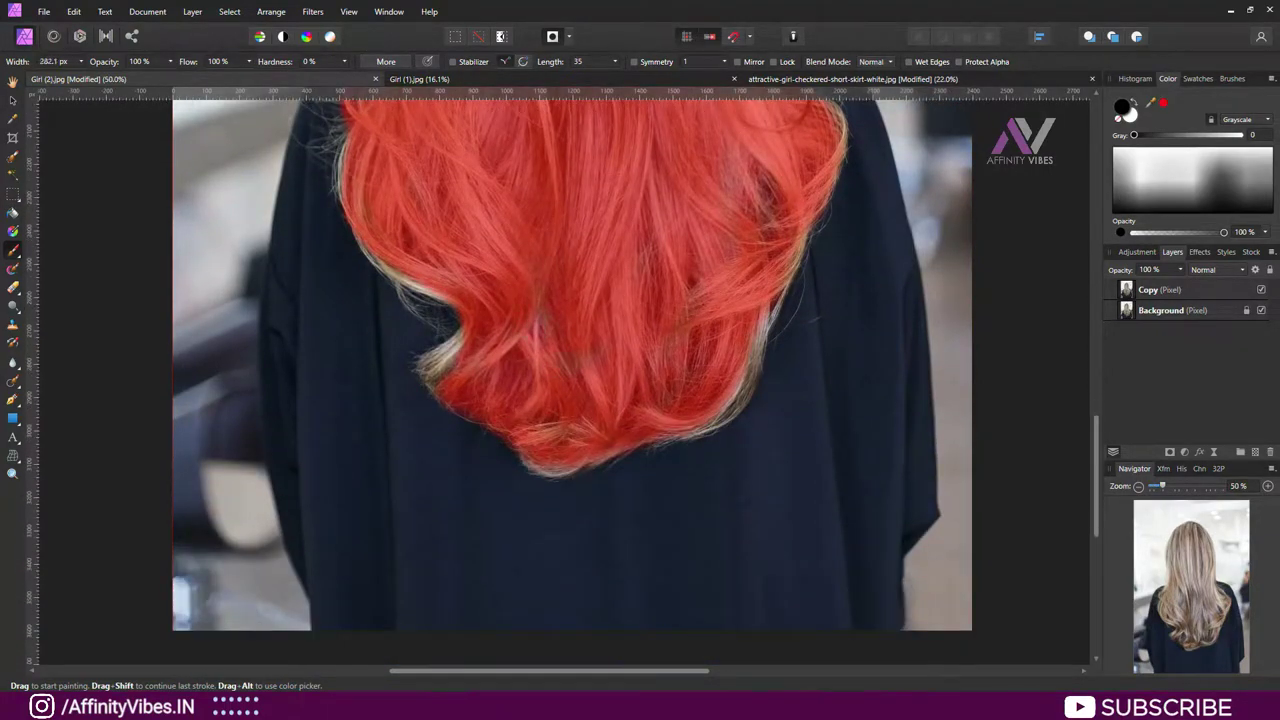
key("bracketleft")
key("bracketleft")
key("bracketleft")
mouse_move(385, 266)
left_mouse_down()
mouse_move(440, 295)
mouse_move(452, 348)
mouse_move(430, 374)
left_mouse_up()
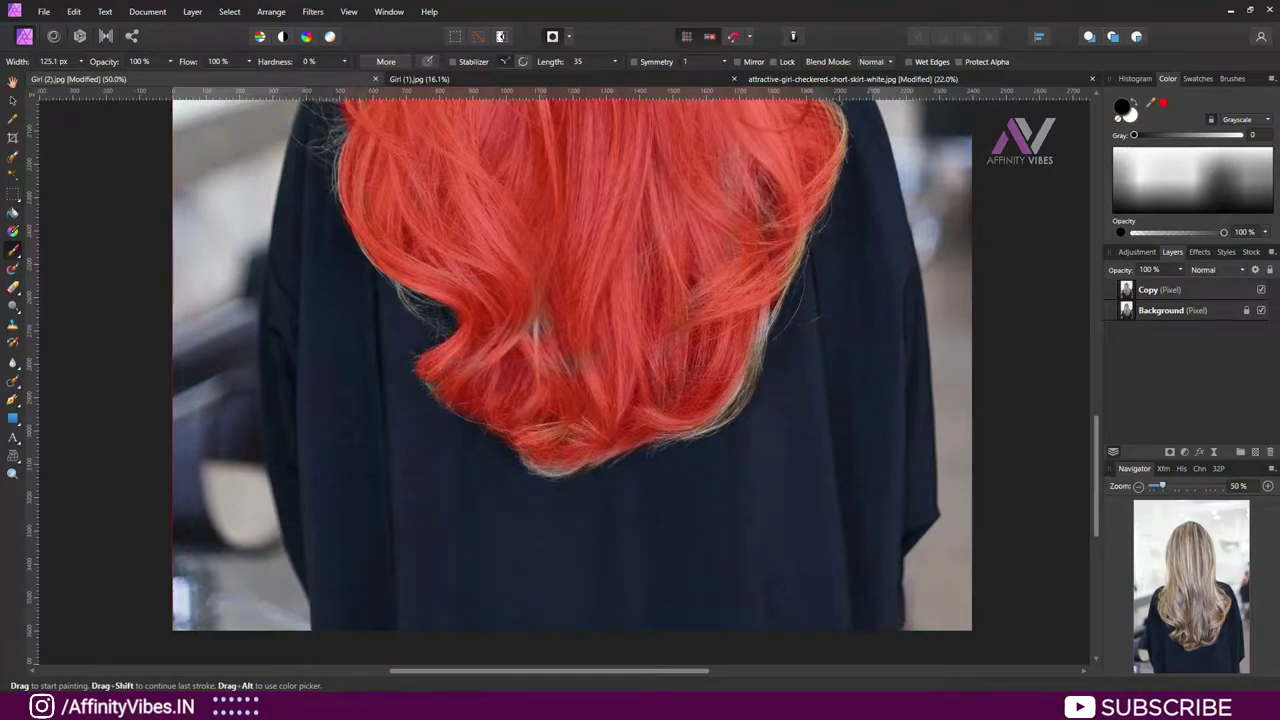
Step: Mask the bottom strand tips and the hair's lower-right edge
left_click_drag(540, 471, 560, 474)
mouse_move(690, 436)
left_mouse_down()
mouse_move(738, 390)
mouse_move(806, 228)
mouse_move(780, 250)
mouse_move(842, 326)
mouse_move(836, 384)
left_mouse_up()
scroll(806, 228, "up", 3)
left_click_drag(536, 524, 536, 540)
scroll(313, 393, "up", 3)
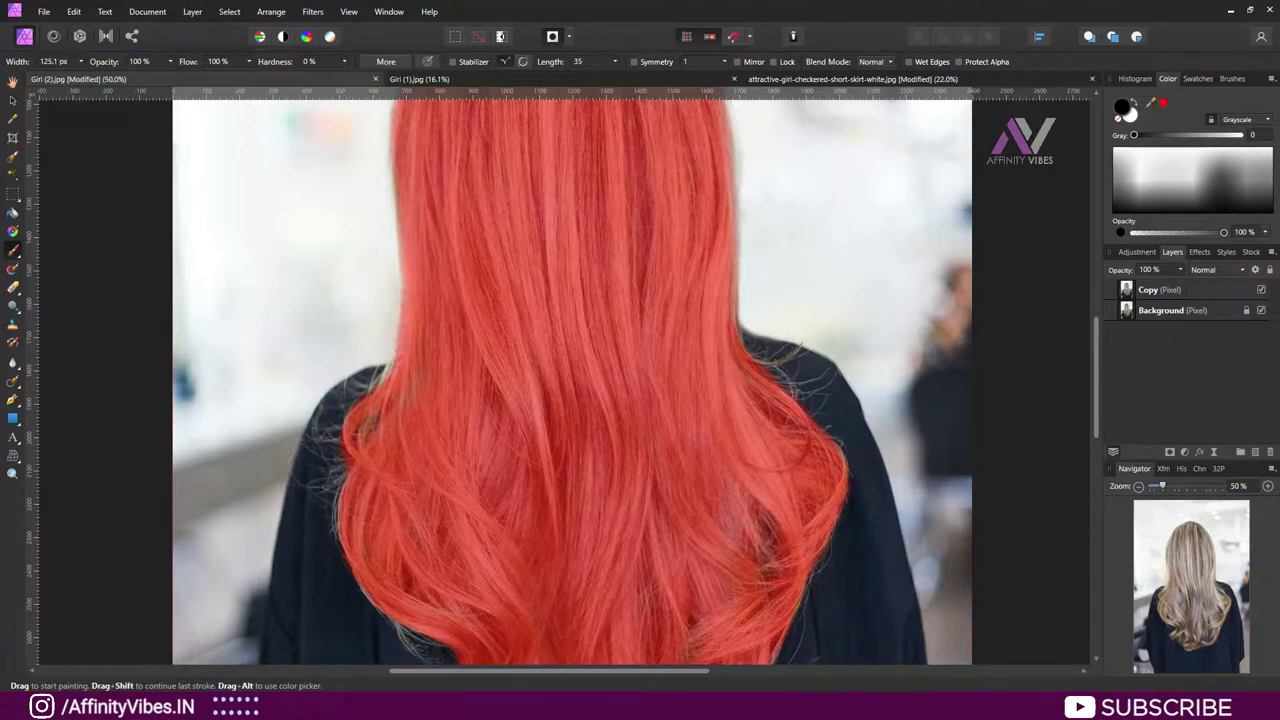
Step: Mask the upper hair's right and left edges, undoing a stray stroke right of the head
scroll(403, 270, "up", 5)
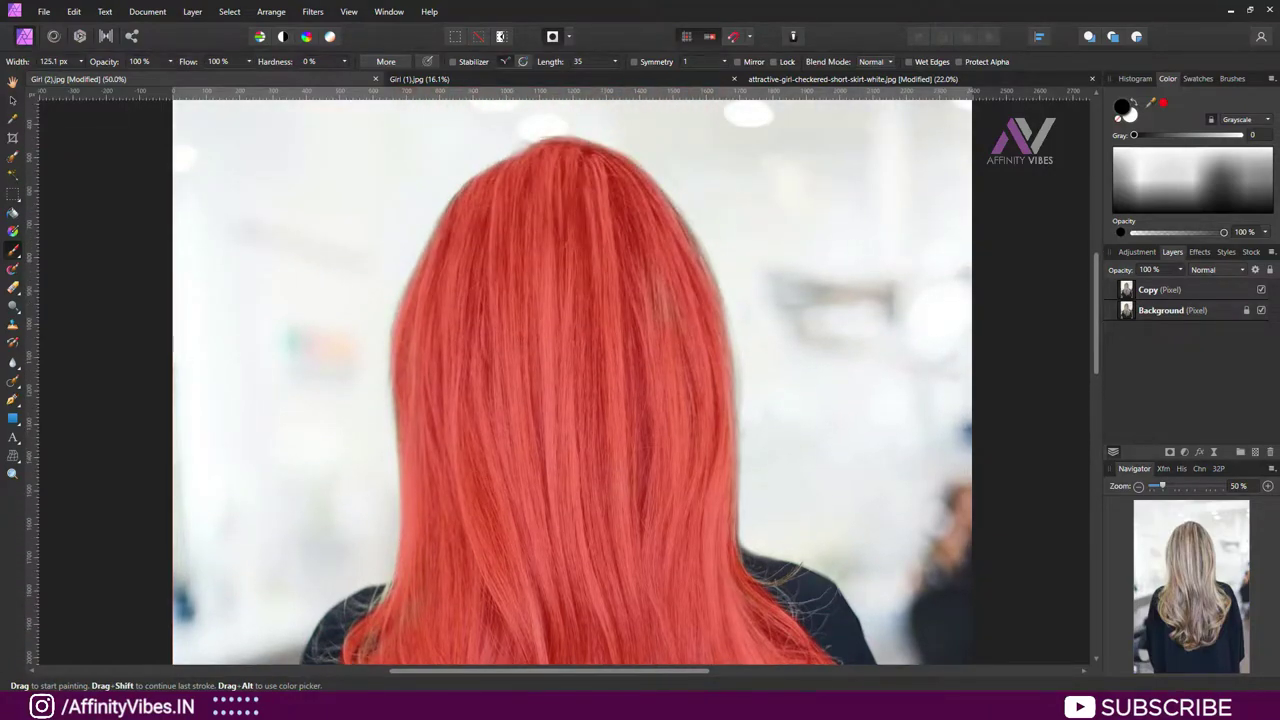
mouse_move(670, 210)
left_mouse_down()
mouse_move(722, 312)
mouse_move(730, 428)
left_mouse_up()
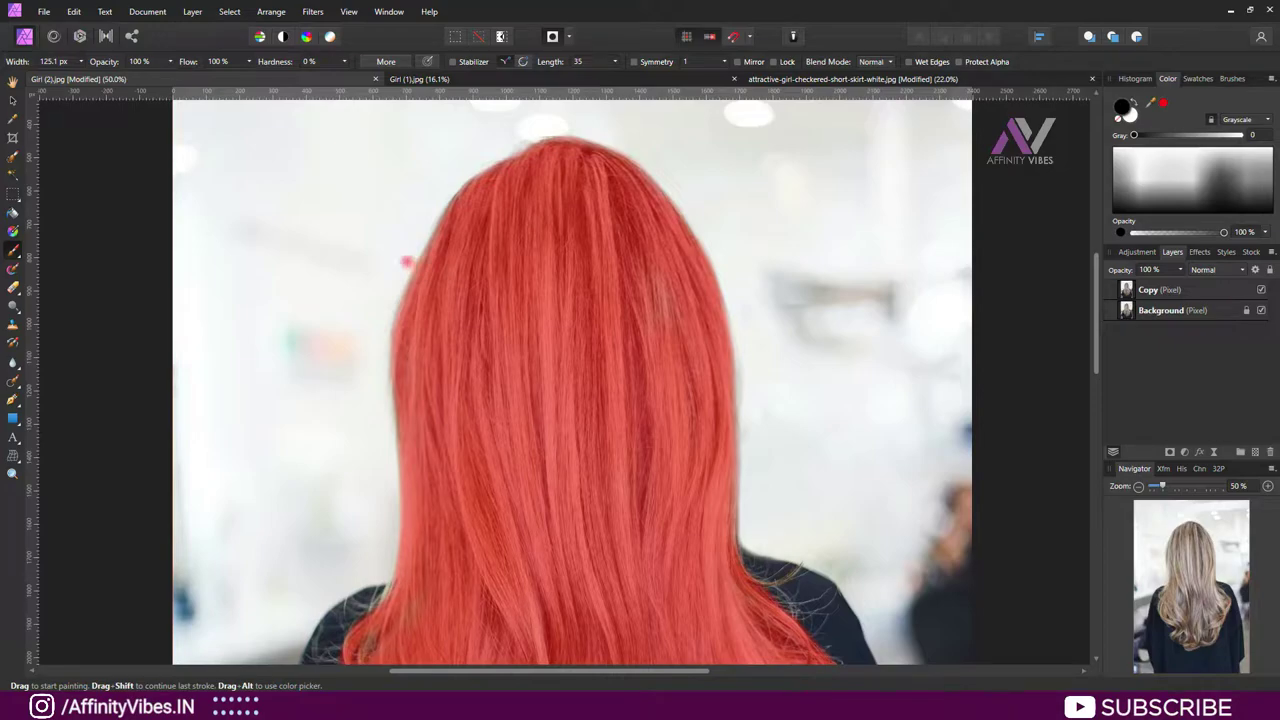
left_click_drag(418, 272, 353, 262)
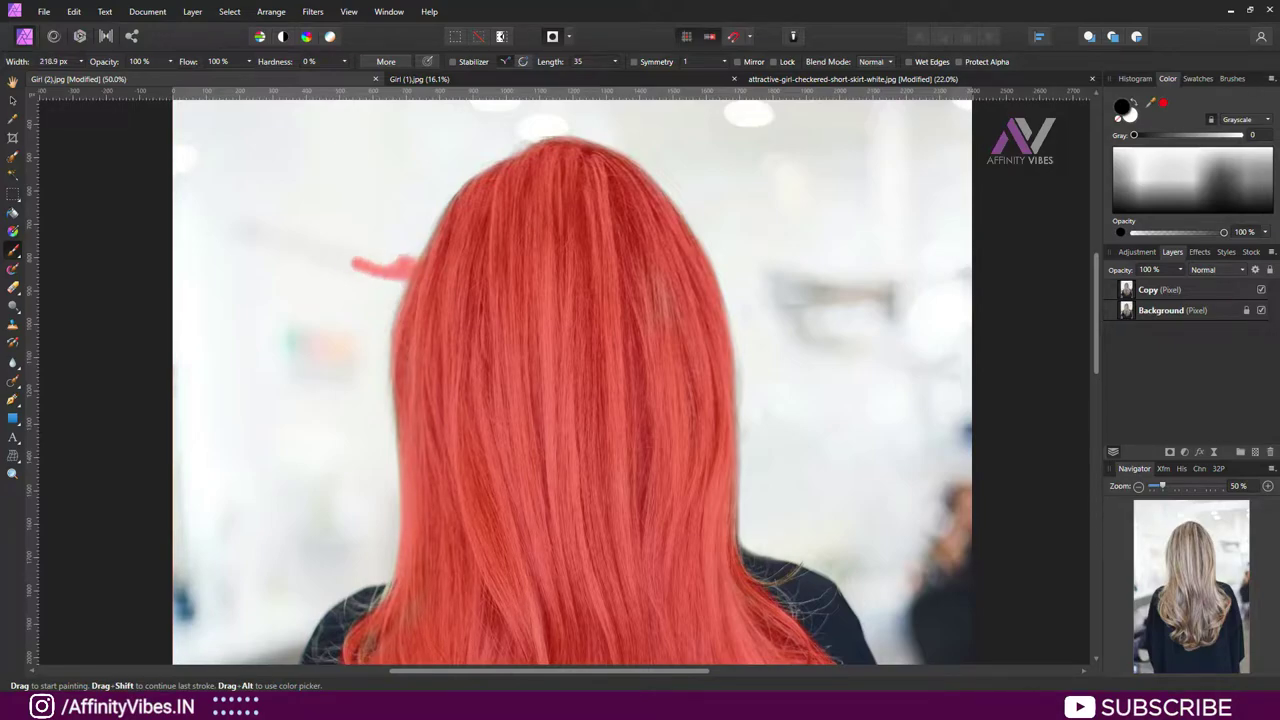
left_click_drag(412, 264, 365, 183)
left_click_drag(707, 179, 760, 214)
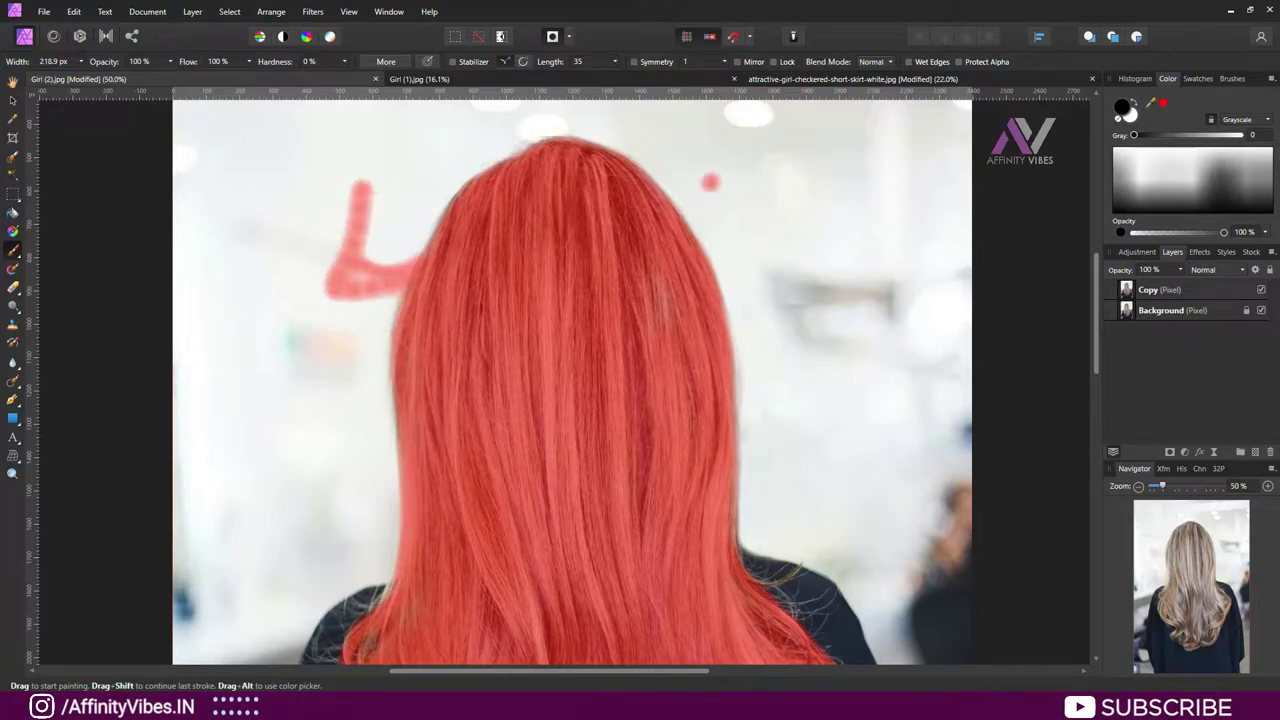
key("ctrl+z")
Step: Erase stray mask marks left of the hair in white, then fit the image to the window
key("x")
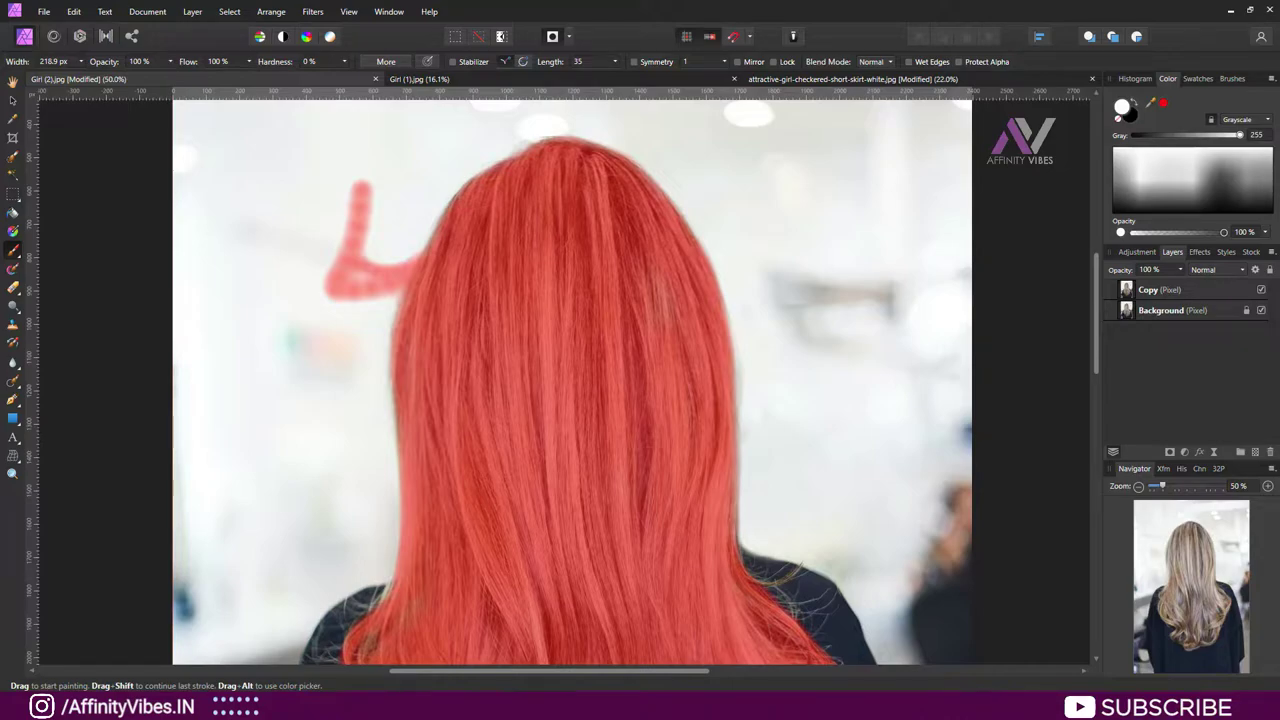
left_click_drag(362, 185, 401, 300)
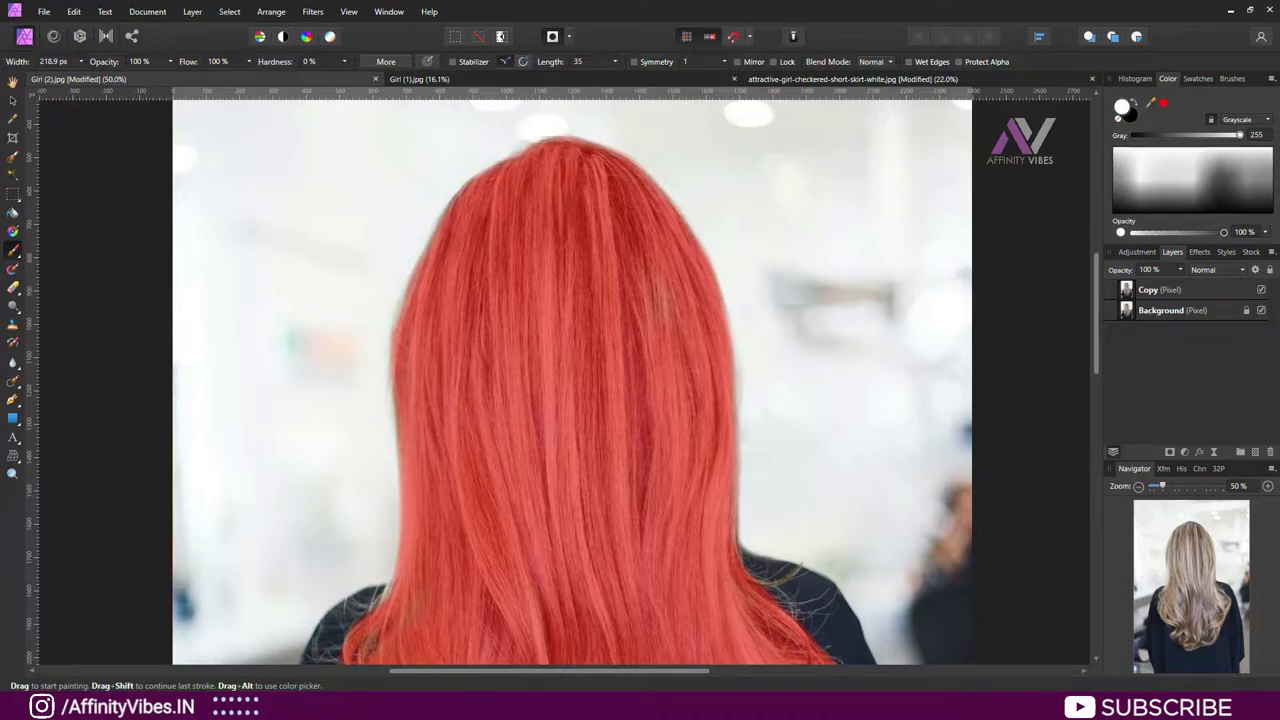
key("x")
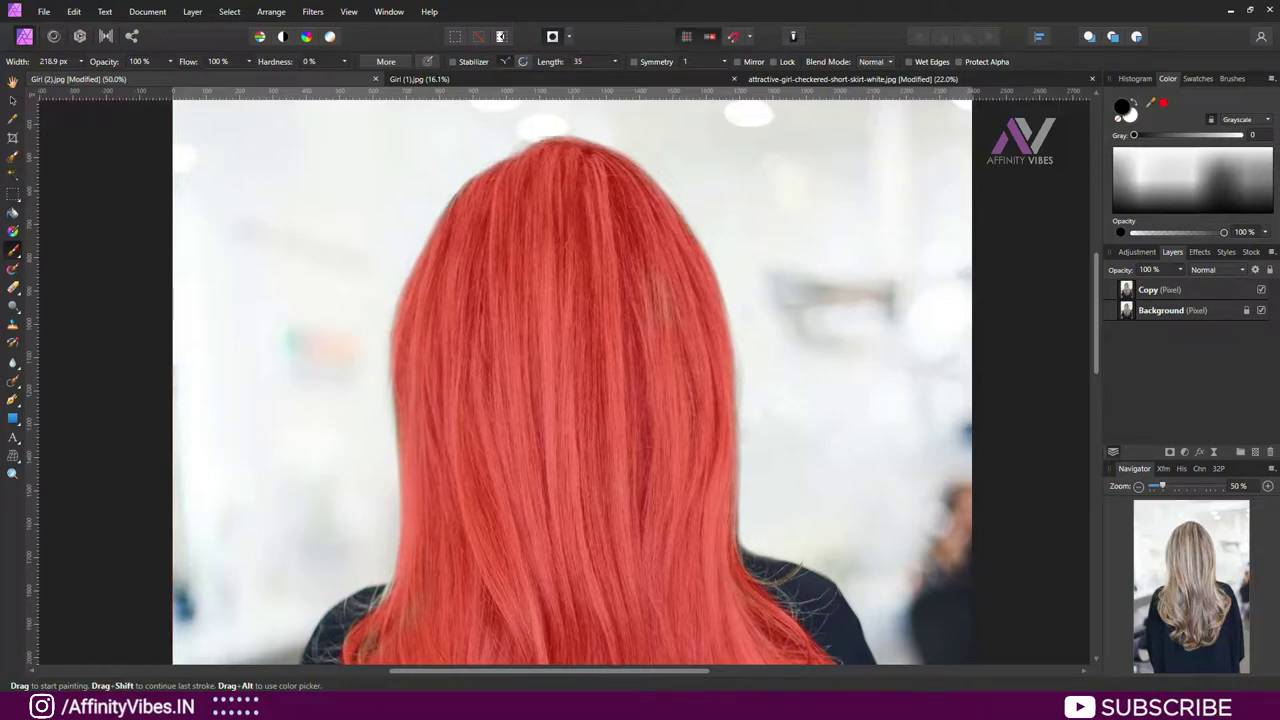
key("ctrl+0")
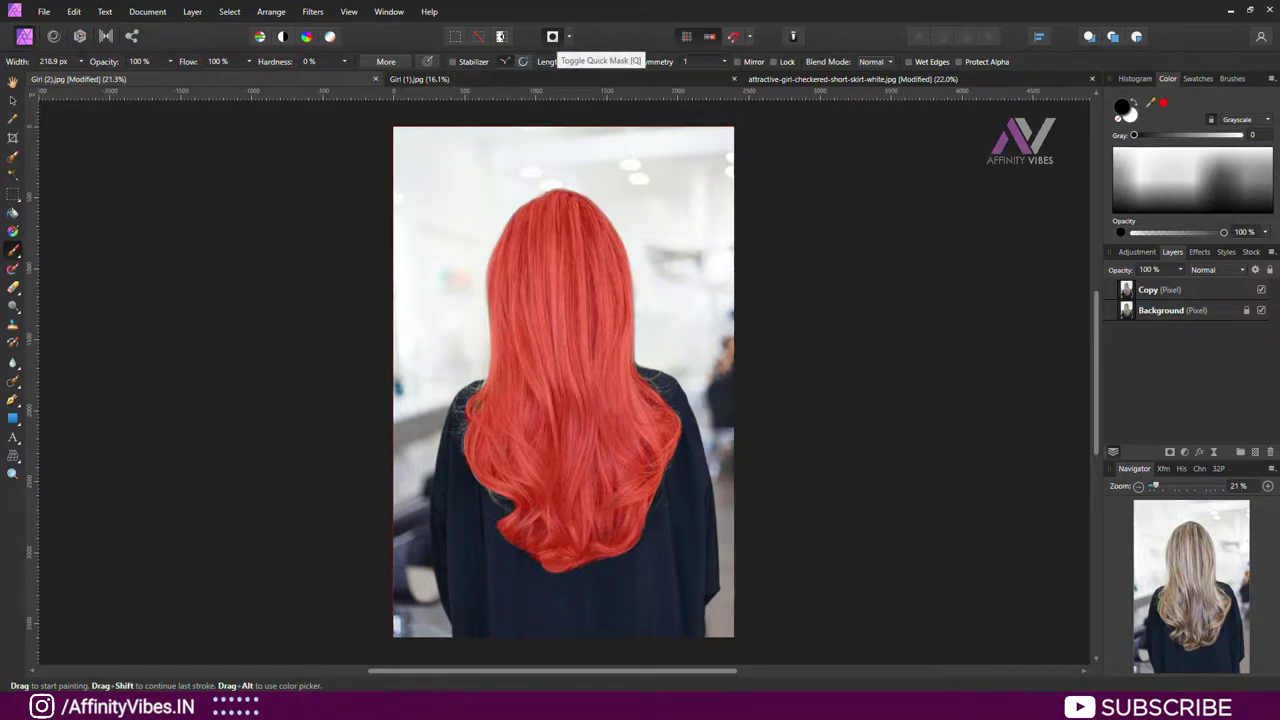
Step: Turn the quick mask into a selection and invert it so only the hair is selected
left_click(552, 36)
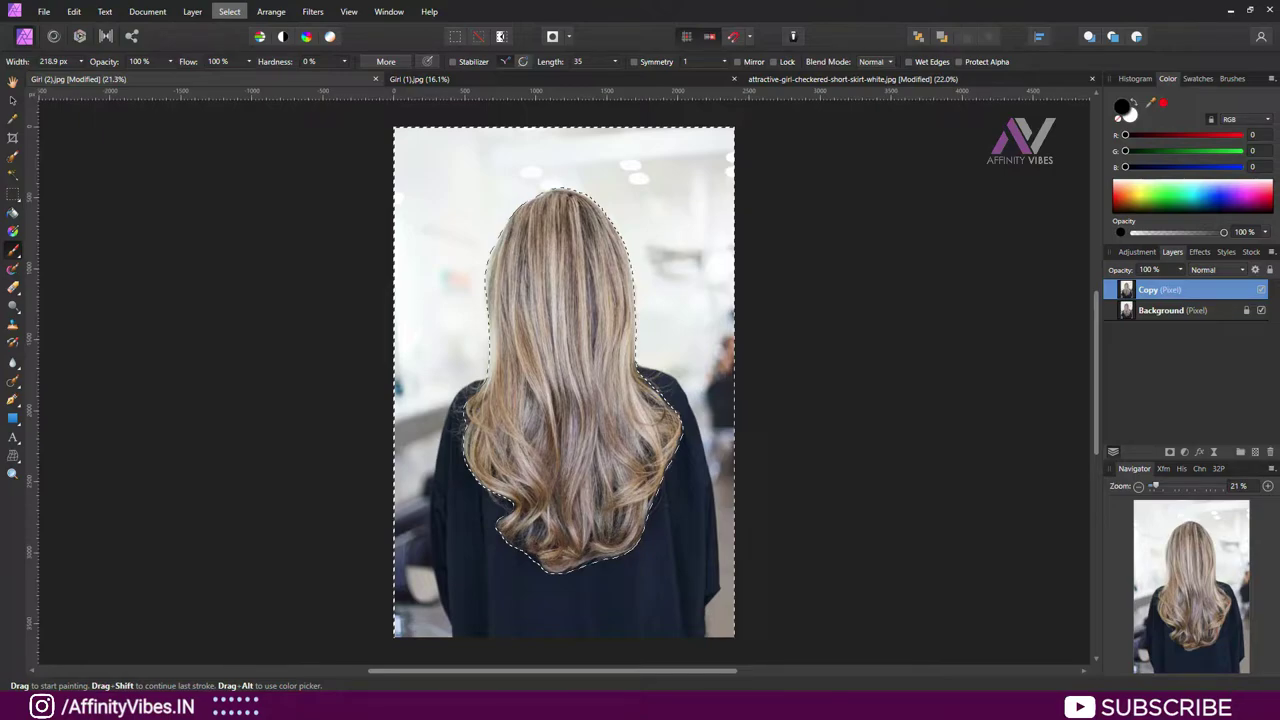
left_click(229, 11)
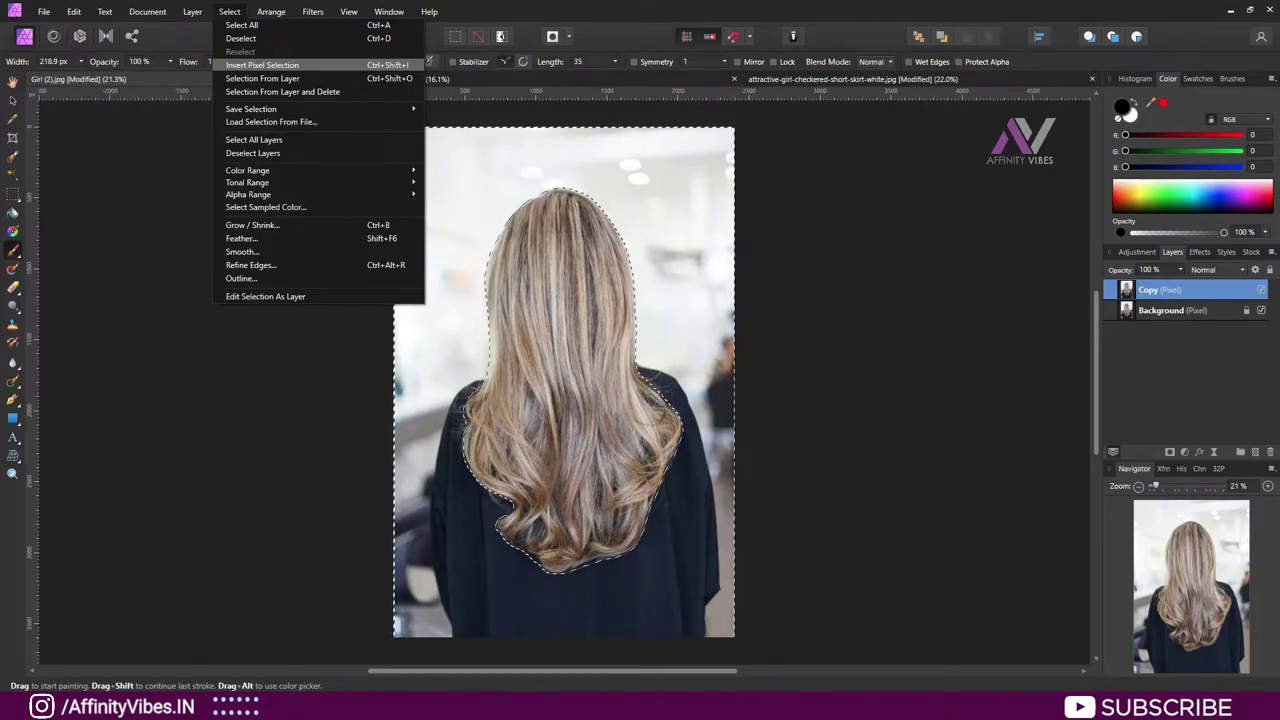
left_click(262, 65)
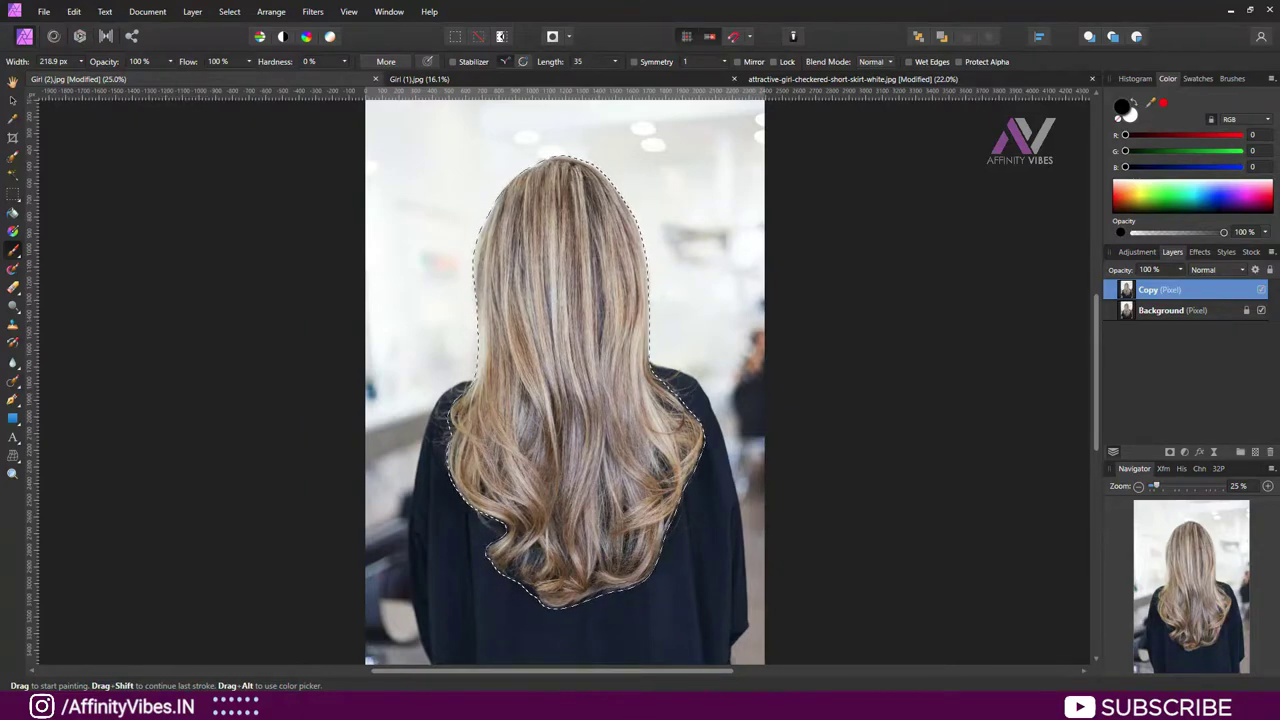
left_click(12, 81)
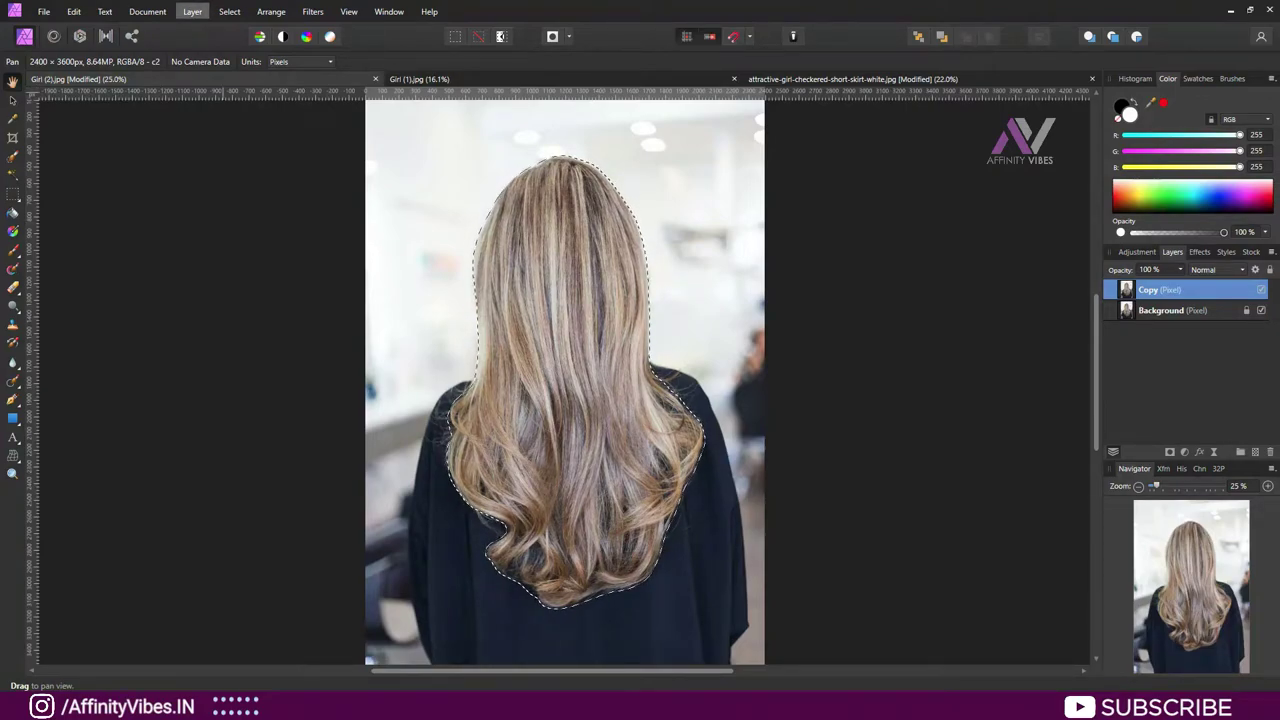
Step: Add a new fill layer over the hair selection coloured red E74F4F
left_click(192, 11)
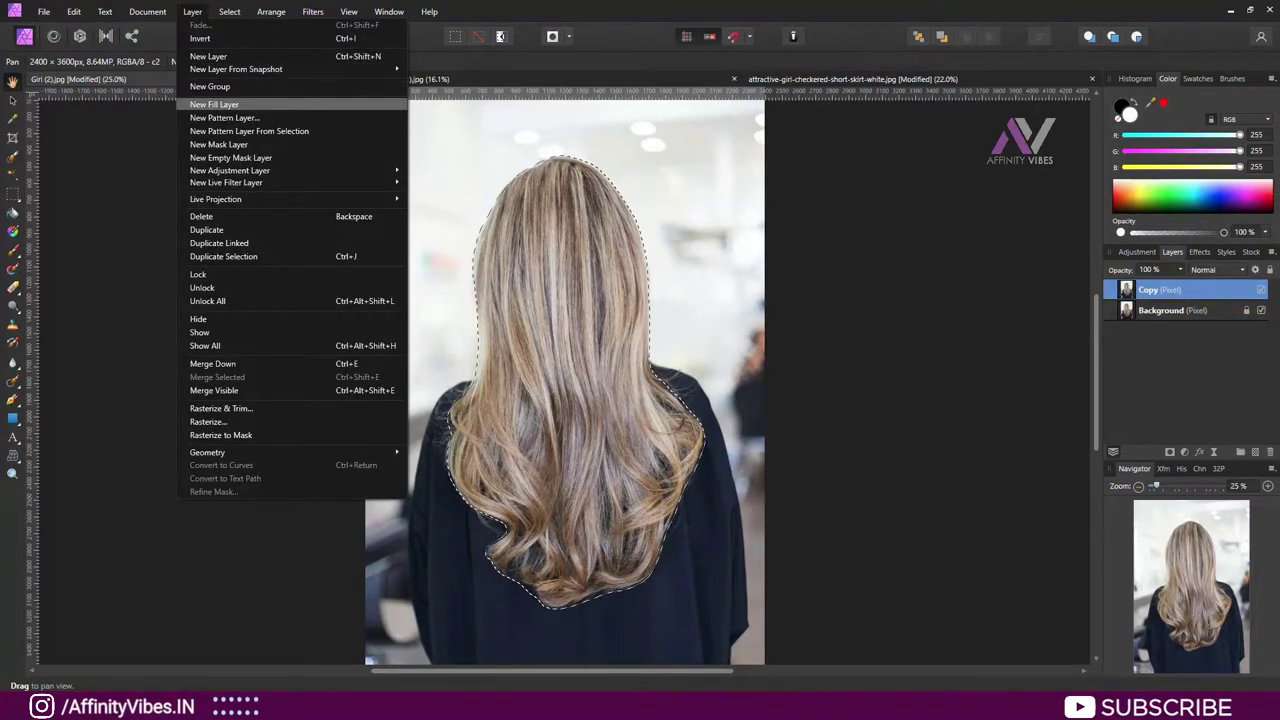
left_click(214, 104)
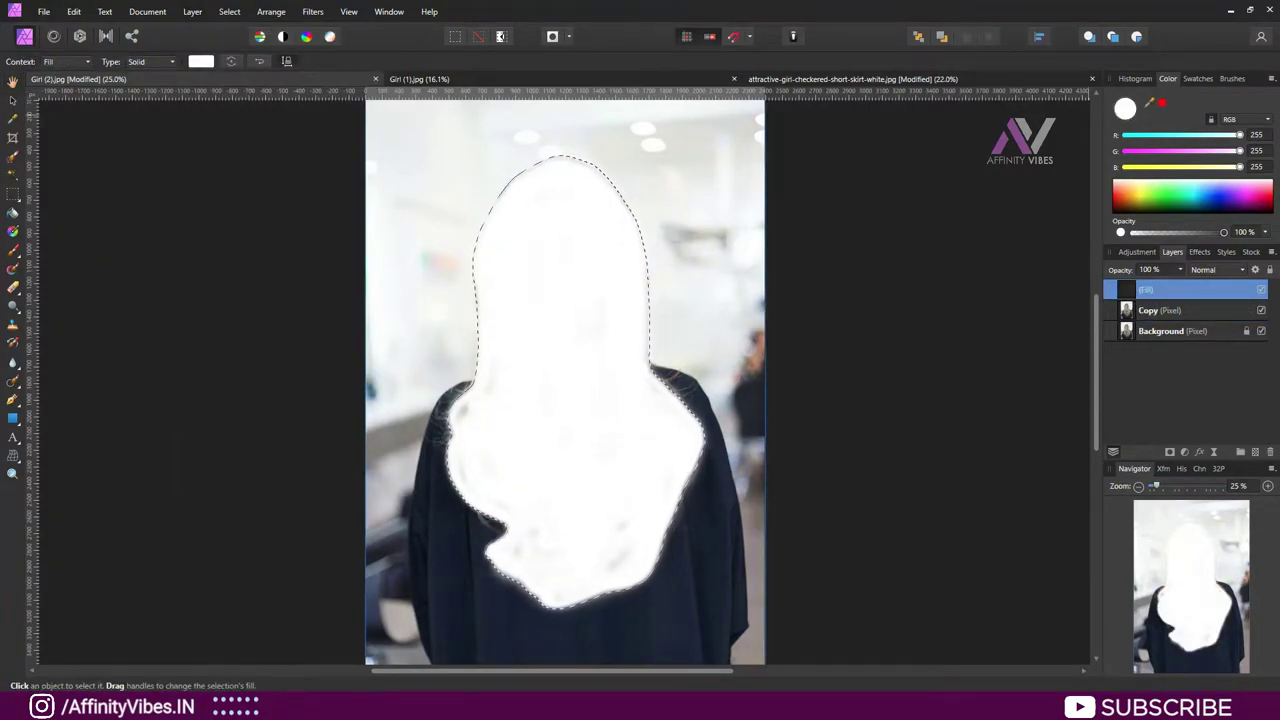
double_click(1125, 108)
left_click_drag(911, 166, 823, 127)
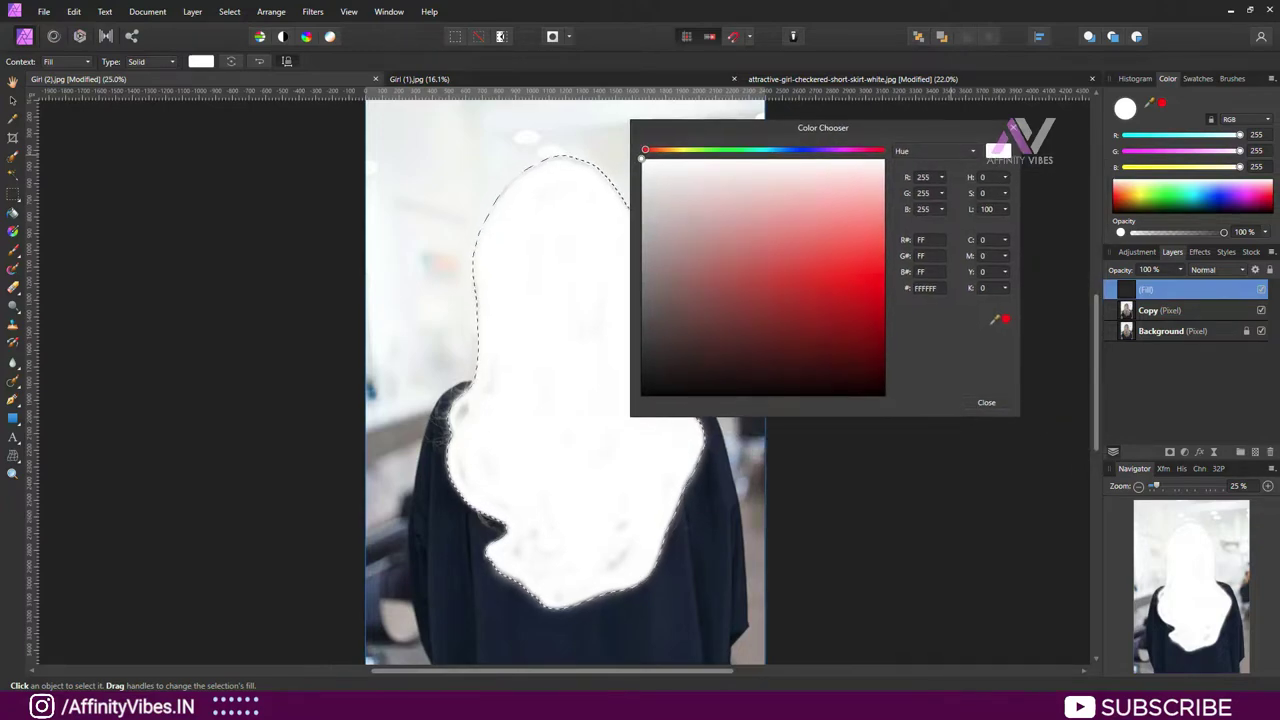
left_click_drag(700, 200, 819, 256)
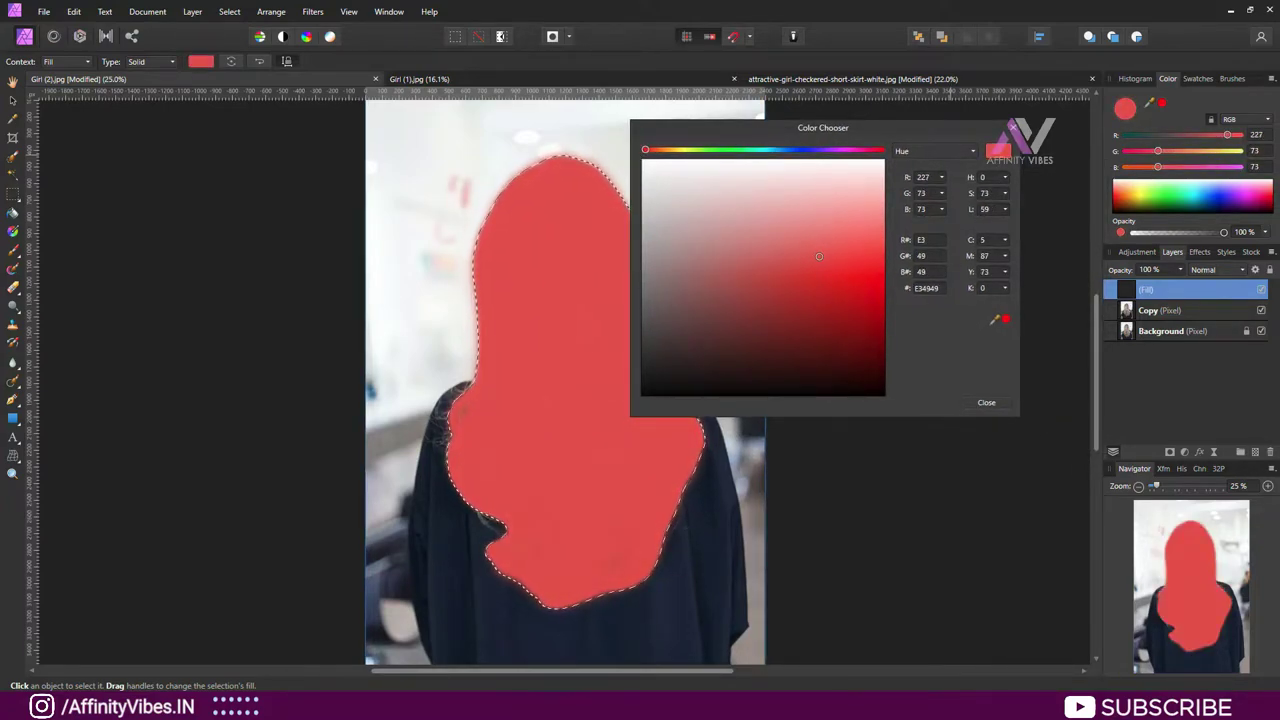
left_click_drag(819, 256, 826, 251)
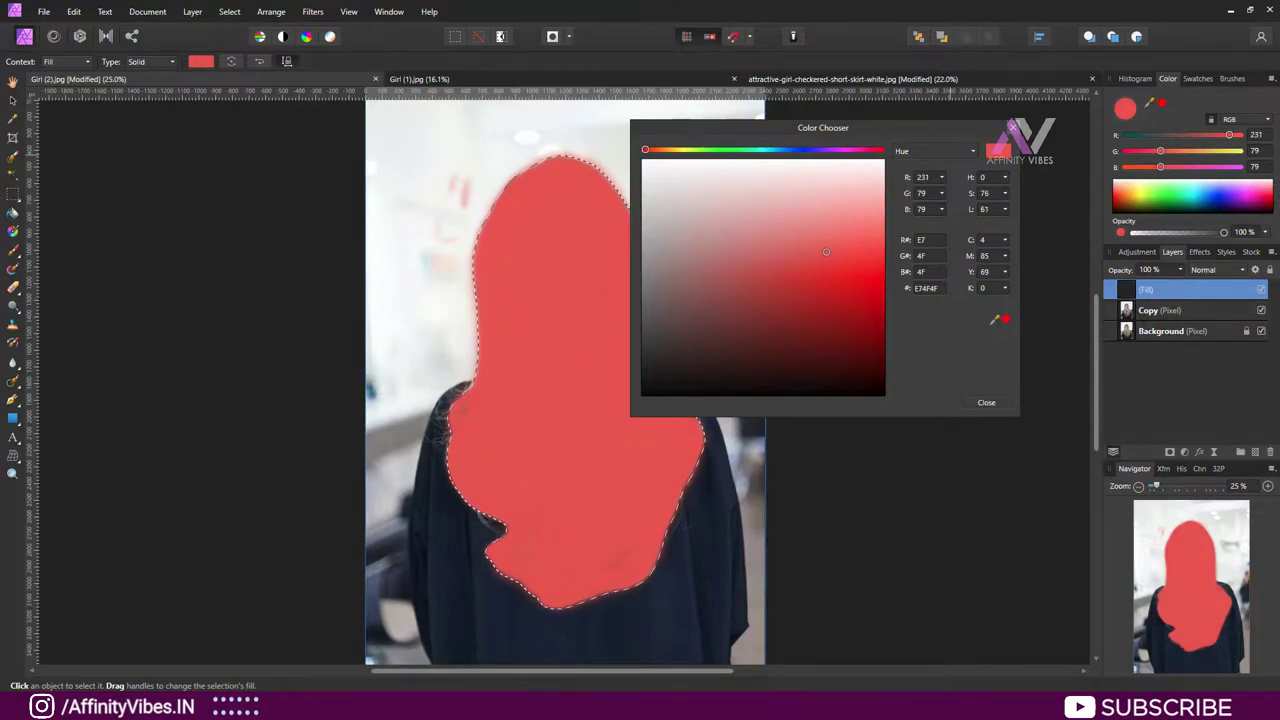
key("Escape")
Step: Set the red Fill layer's blend mode to Soft Light
left_click(1215, 270)
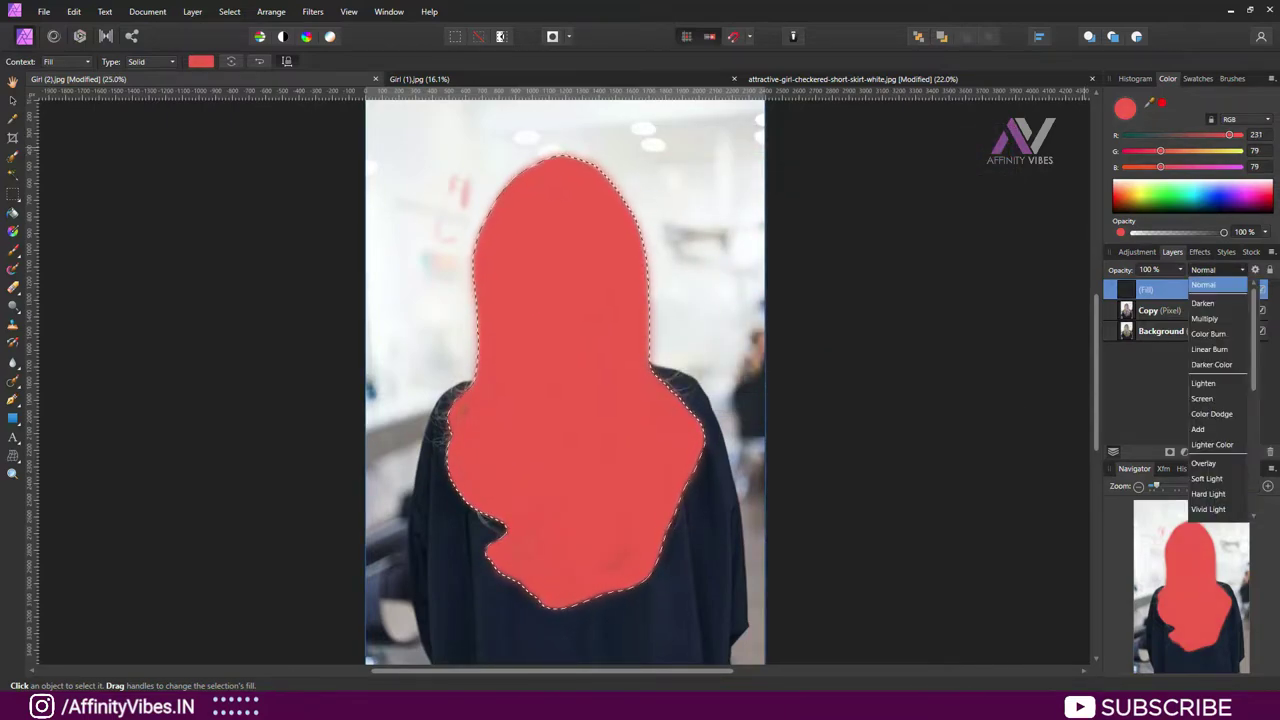
scroll(1215, 400, "down", 3)
scroll(1215, 400, "down", 1)
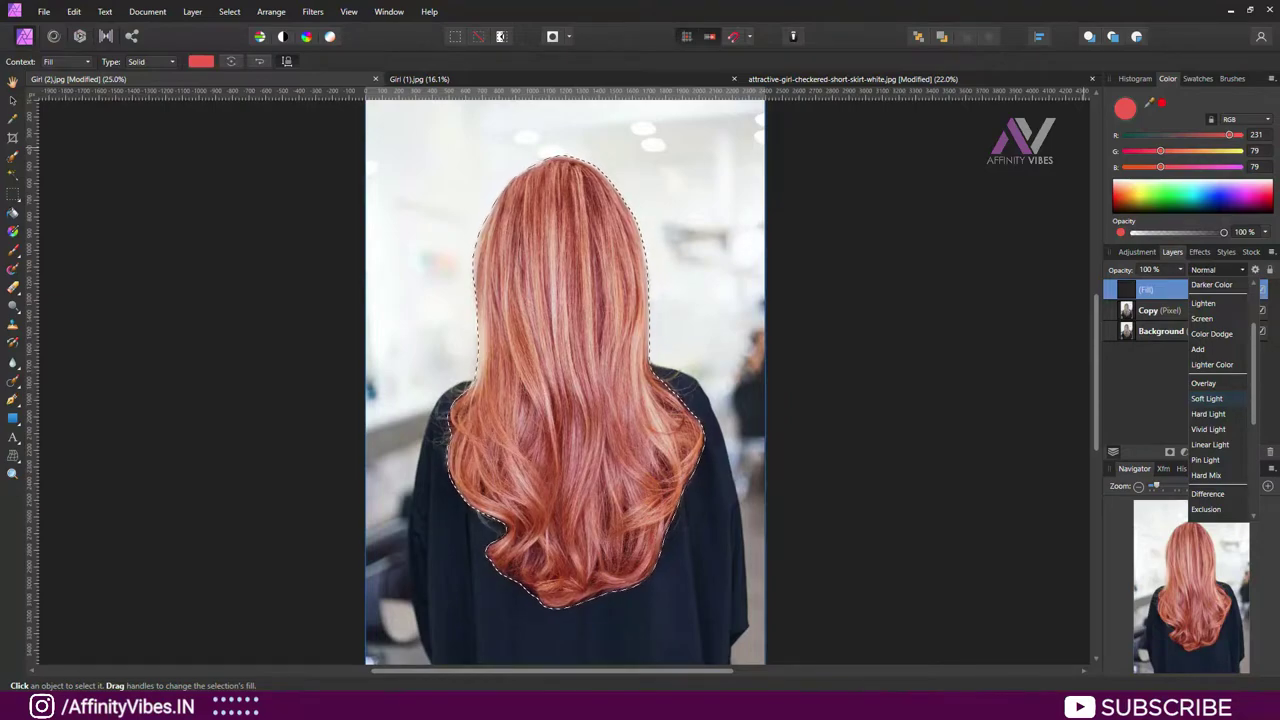
left_click(1207, 398)
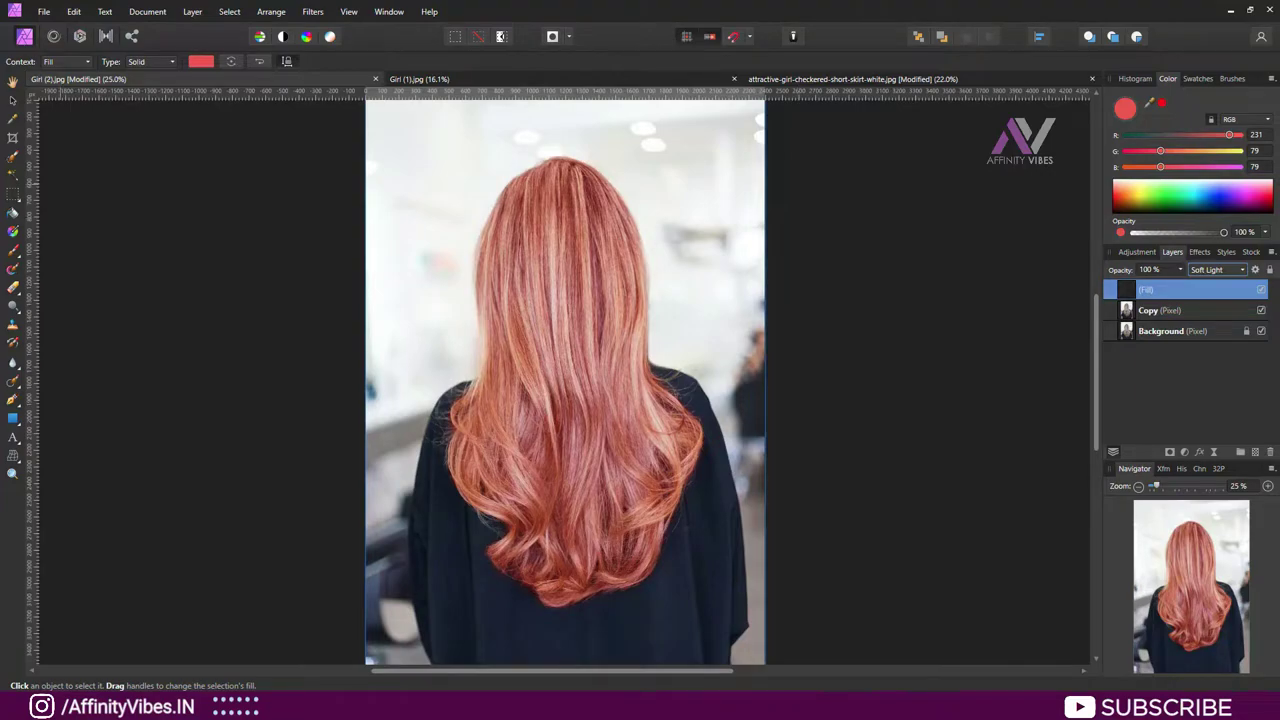
left_click(12, 81)
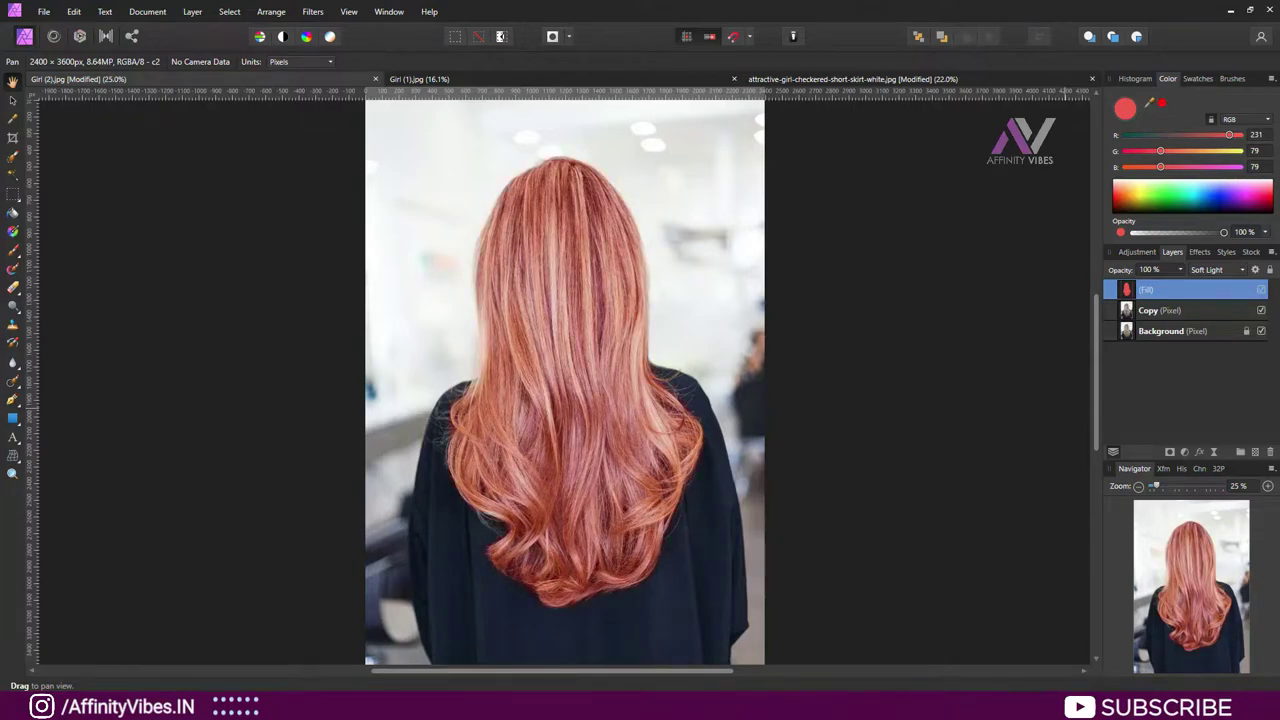
Step: Try different hues and darker shades for the hair fill colour, aiming for dark auburn 881C10
left_click(1126, 108)
left_click_drag(816, 137, 896, 166)
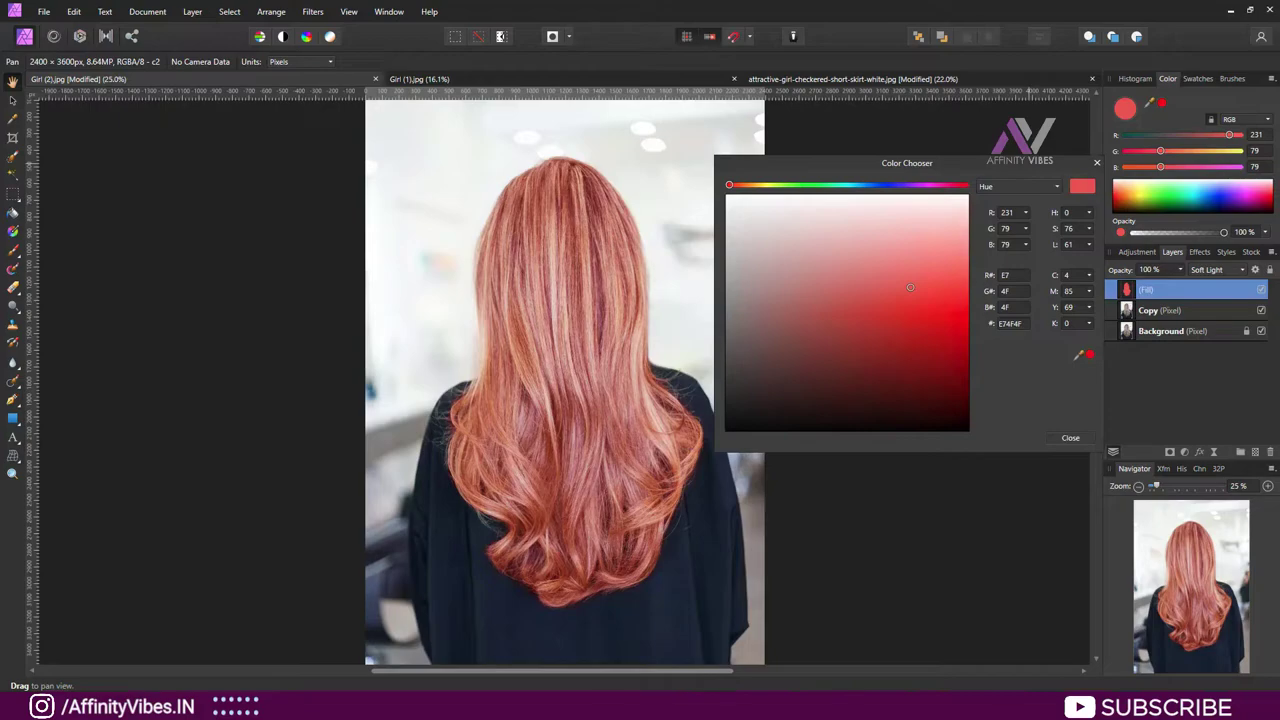
mouse_move(729, 185)
left_mouse_down()
mouse_move(964, 185)
mouse_move(953, 185)
left_mouse_up()
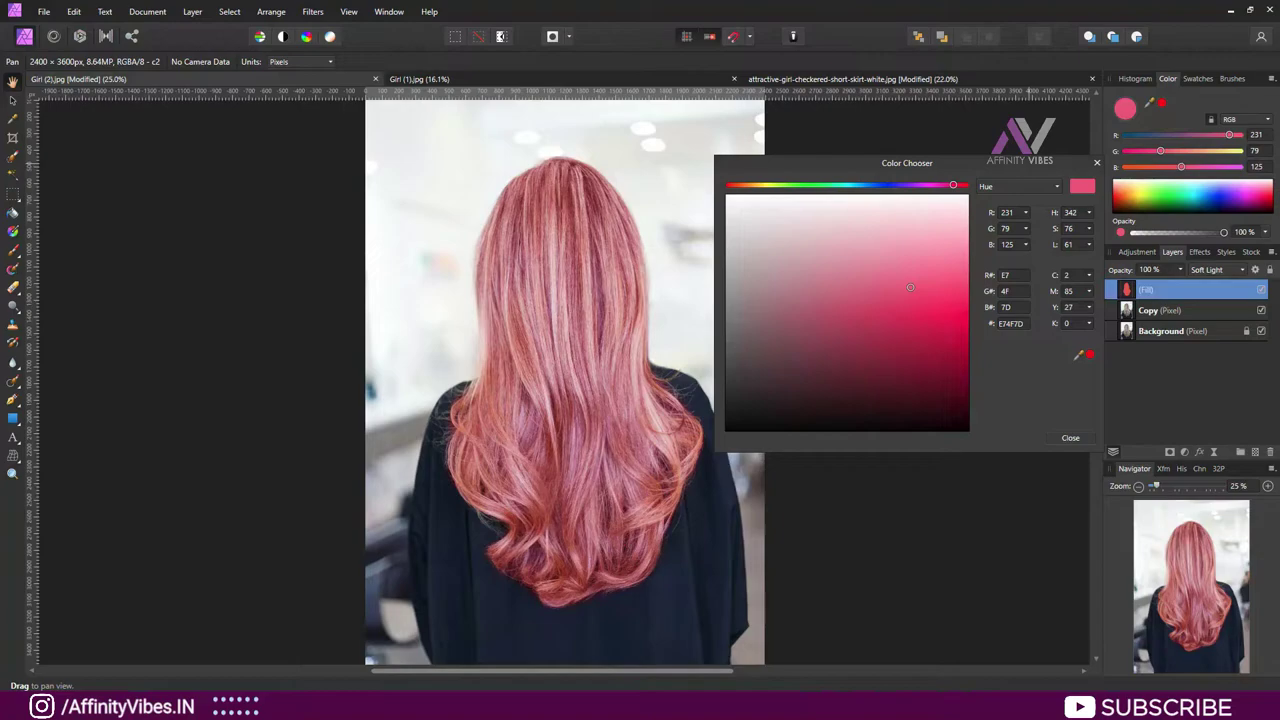
mouse_move(910, 287)
left_mouse_down()
mouse_move(851, 323)
mouse_move(907, 339)
mouse_move(913, 363)
mouse_move(869, 380)
mouse_move(883, 363)
mouse_move(917, 360)
left_mouse_up()
left_click_drag(953, 185, 729, 185)
Step: Cycle the hair fill through black, pink, violet and orange, settling on magenta 9A165B
mouse_move(917, 360)
left_mouse_down()
mouse_move(757, 406)
mouse_move(725, 430)
mouse_move(732, 408)
left_mouse_up()
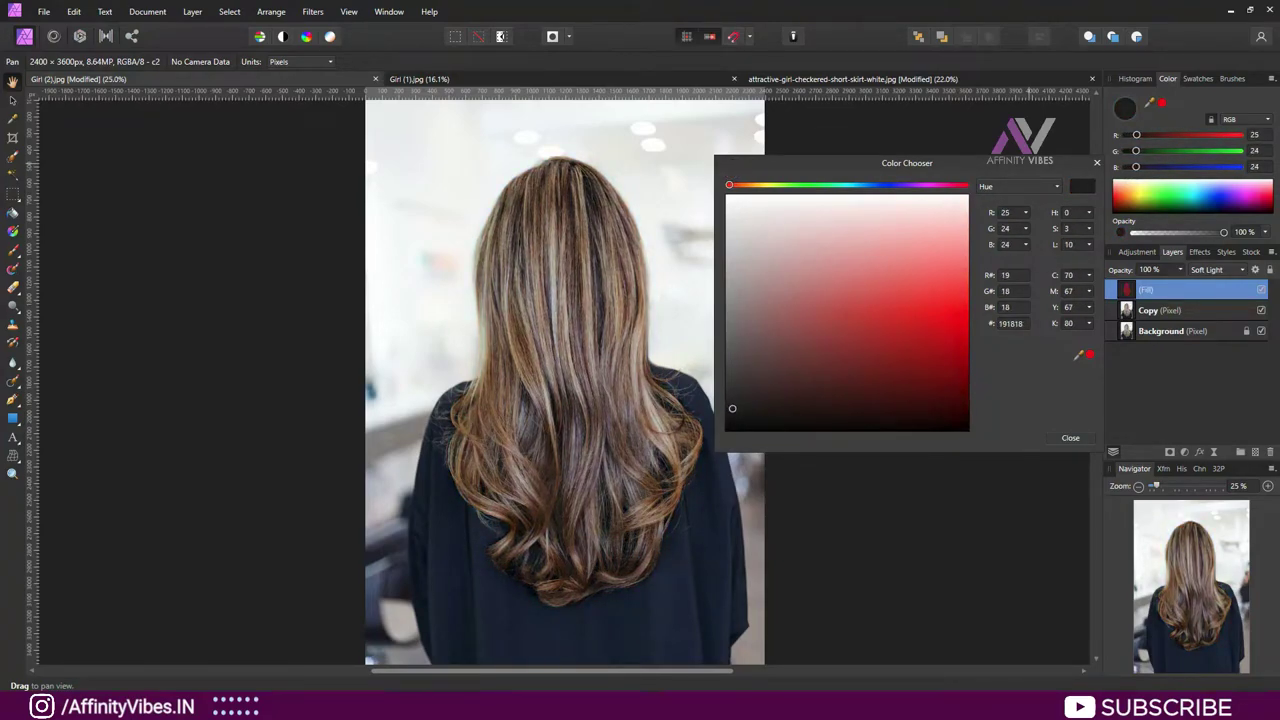
mouse_move(729, 185)
left_mouse_down()
mouse_move(765, 171)
mouse_move(943, 170)
left_mouse_up()
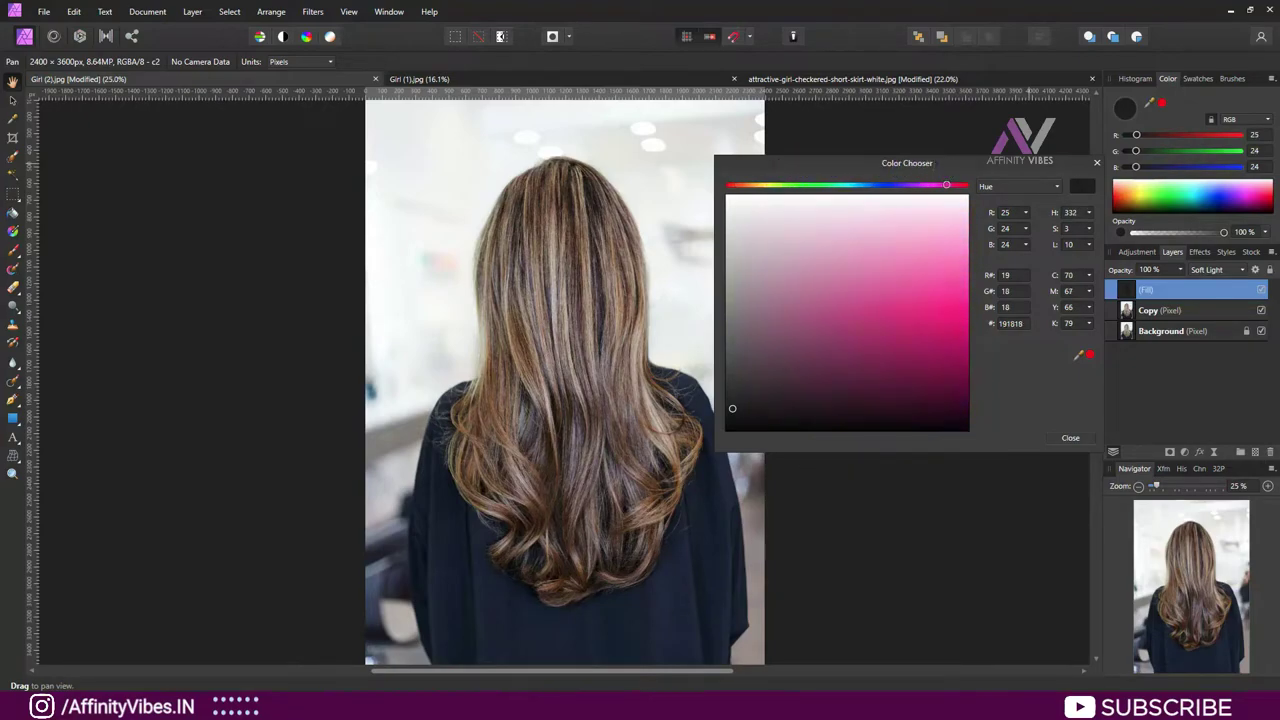
mouse_move(732, 408)
left_mouse_down()
mouse_move(871, 371)
mouse_move(937, 337)
mouse_move(963, 300)
mouse_move(951, 308)
left_mouse_up()
left_click_drag(944, 185, 787, 185)
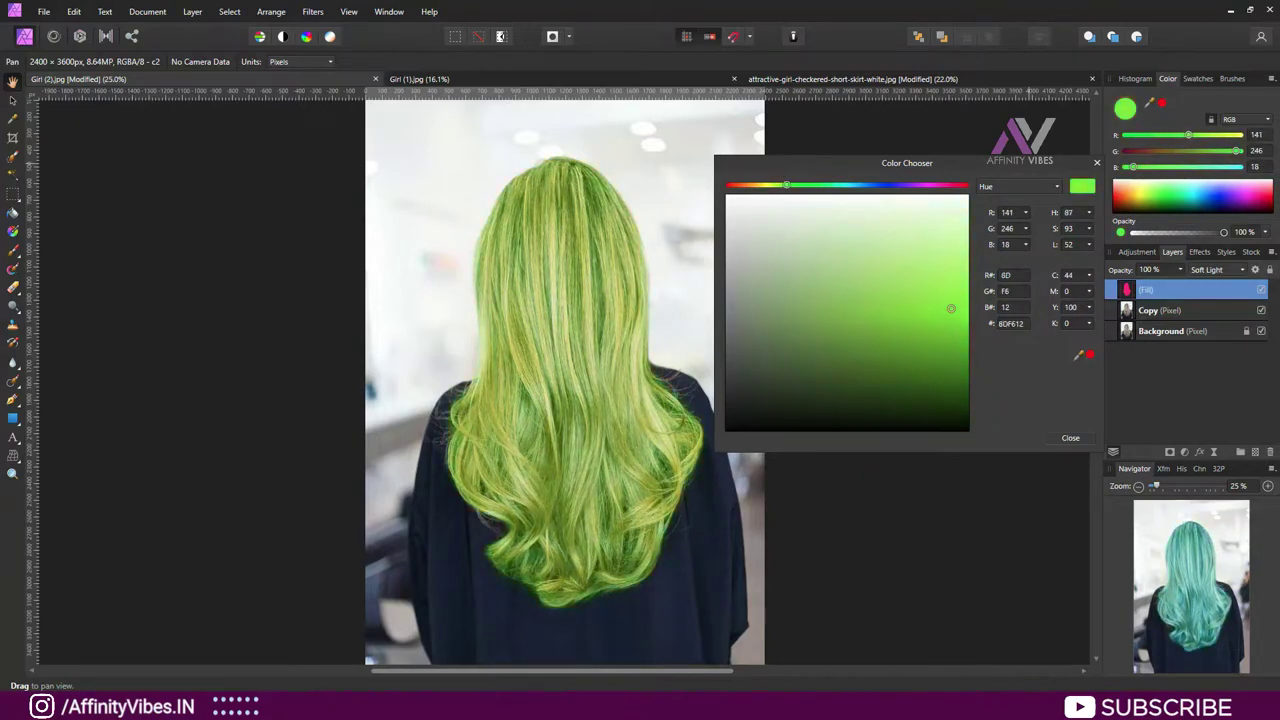
mouse_move(950, 308)
left_mouse_down()
mouse_move(920, 309)
mouse_move(907, 349)
left_mouse_up()
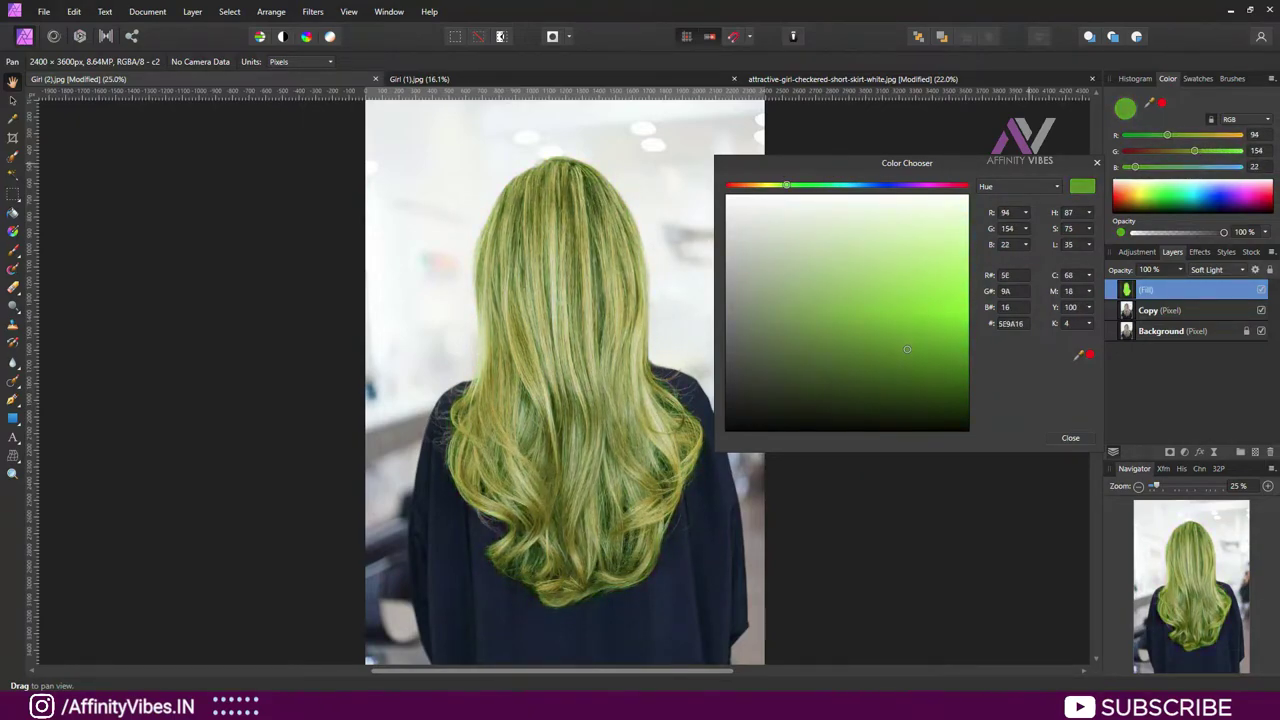
mouse_move(787, 185)
left_mouse_down()
mouse_move(741, 185)
mouse_move(943, 185)
left_mouse_up()
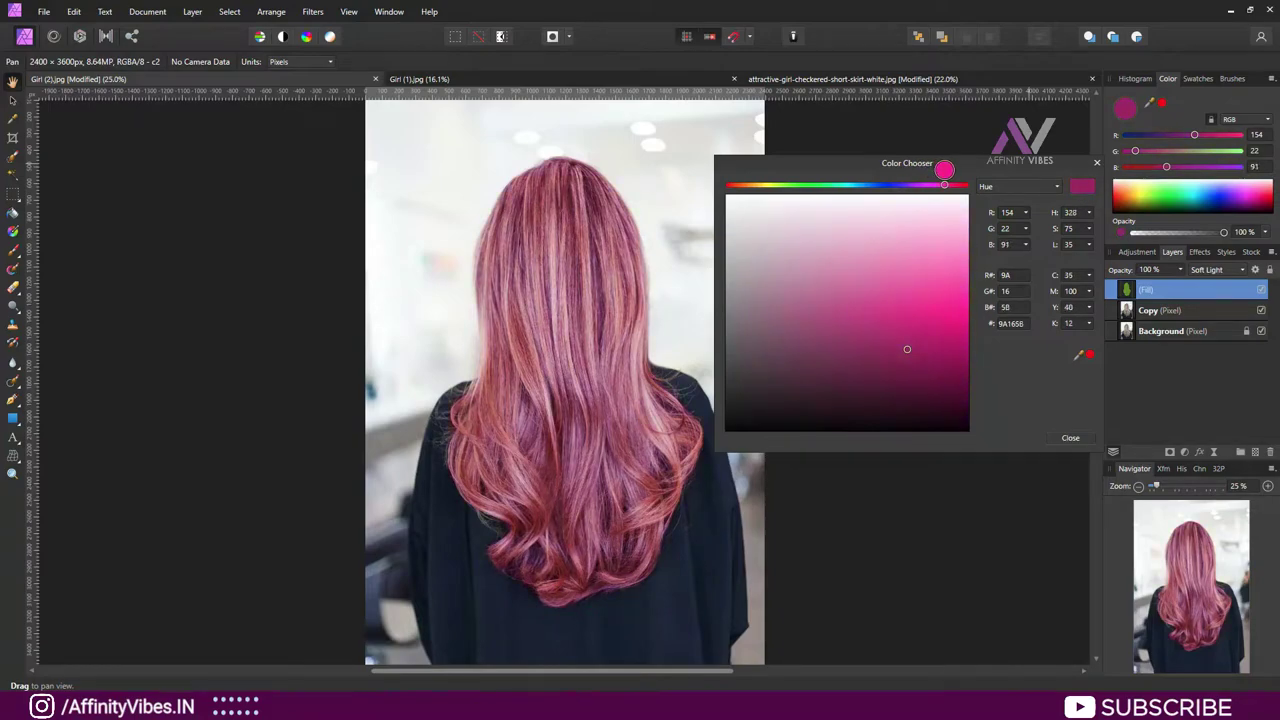
key("Escape")
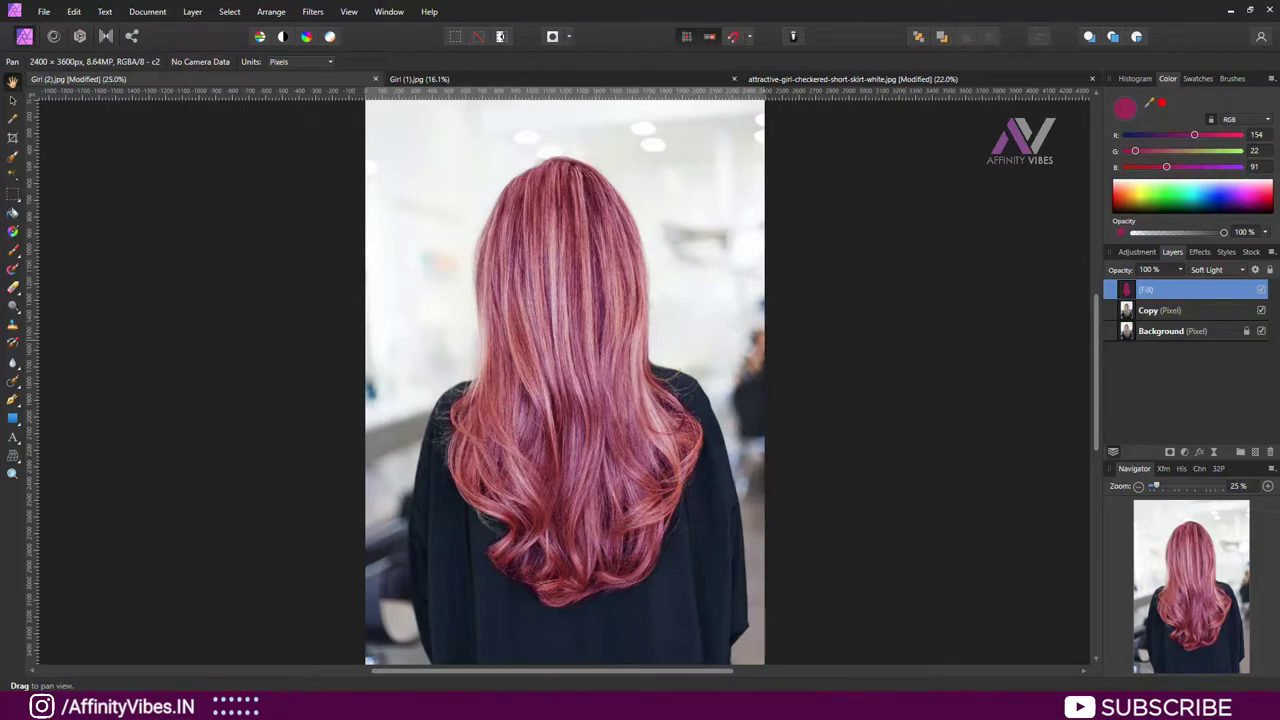
Step: Switch to the Girl (1).jpg portrait, duplicating and then undoing the Background layer copy
left_click(420, 79)
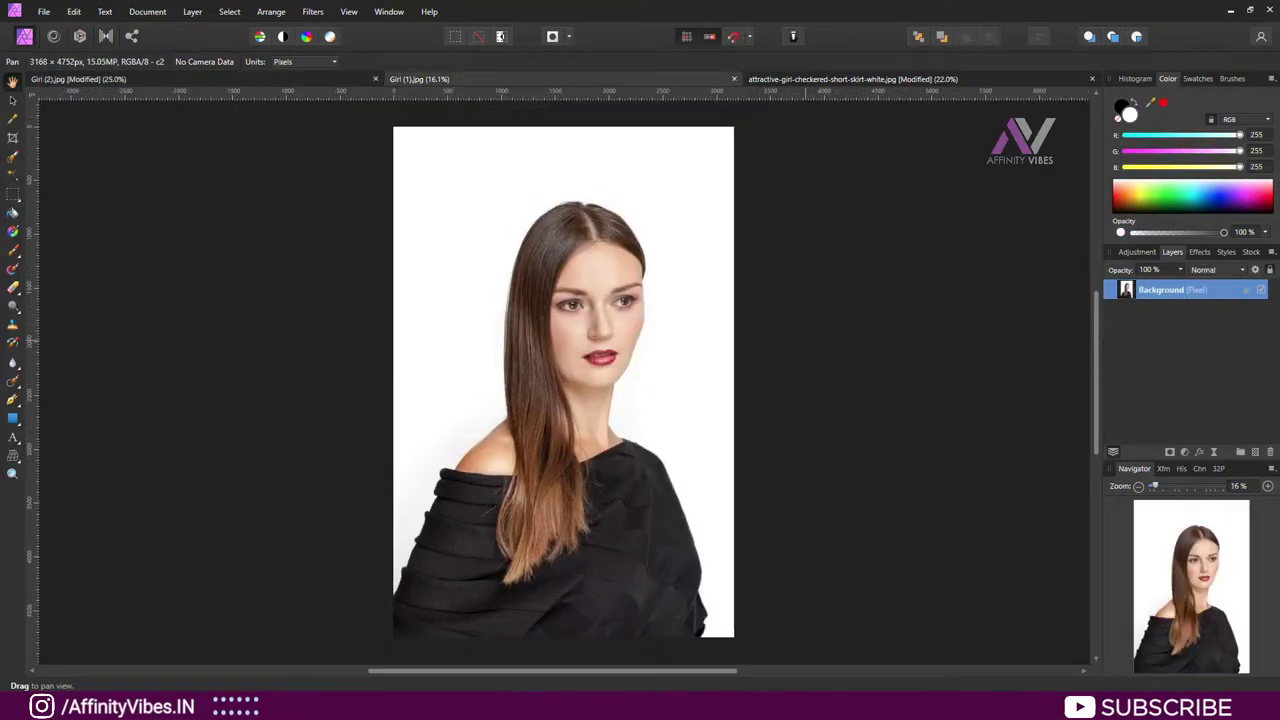
scroll(563, 380, "down", 1)
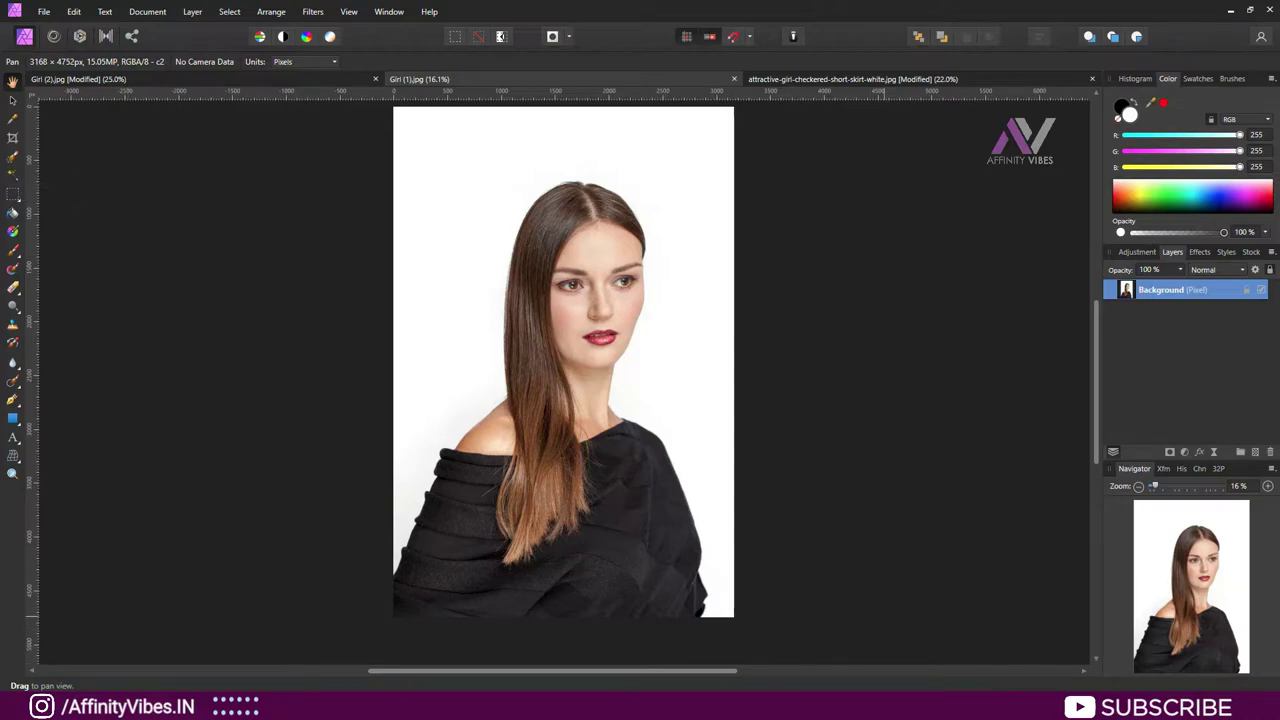
key("ctrl+j")
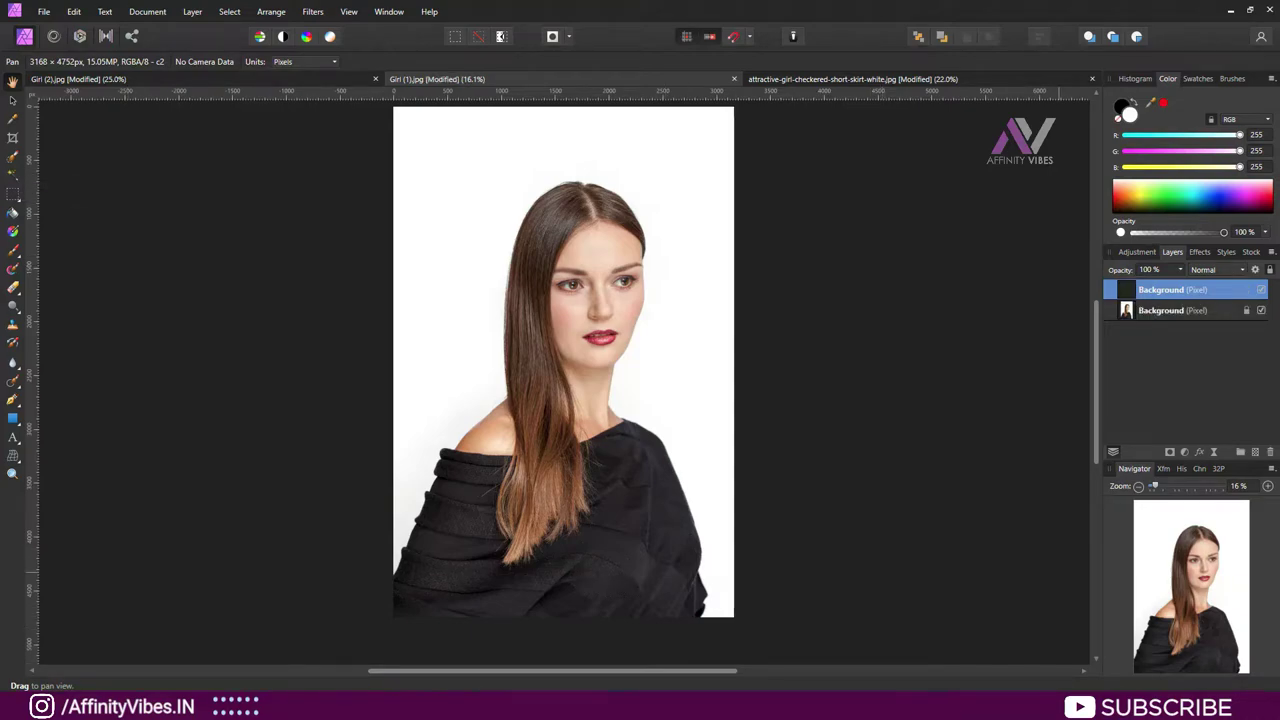
key("ctrl+z")
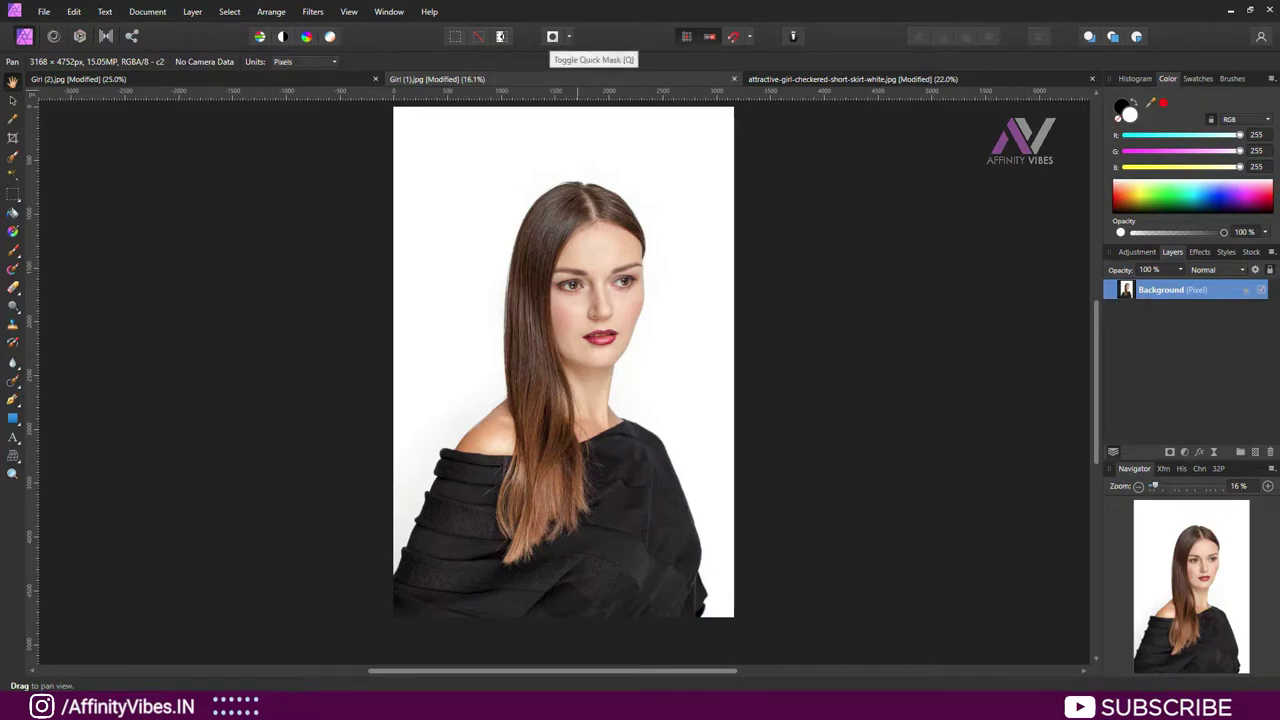
Step: Enter Quick Mask and paint red over the brunette's hair with the Paint Brush, undoing overspill
left_click(552, 36)
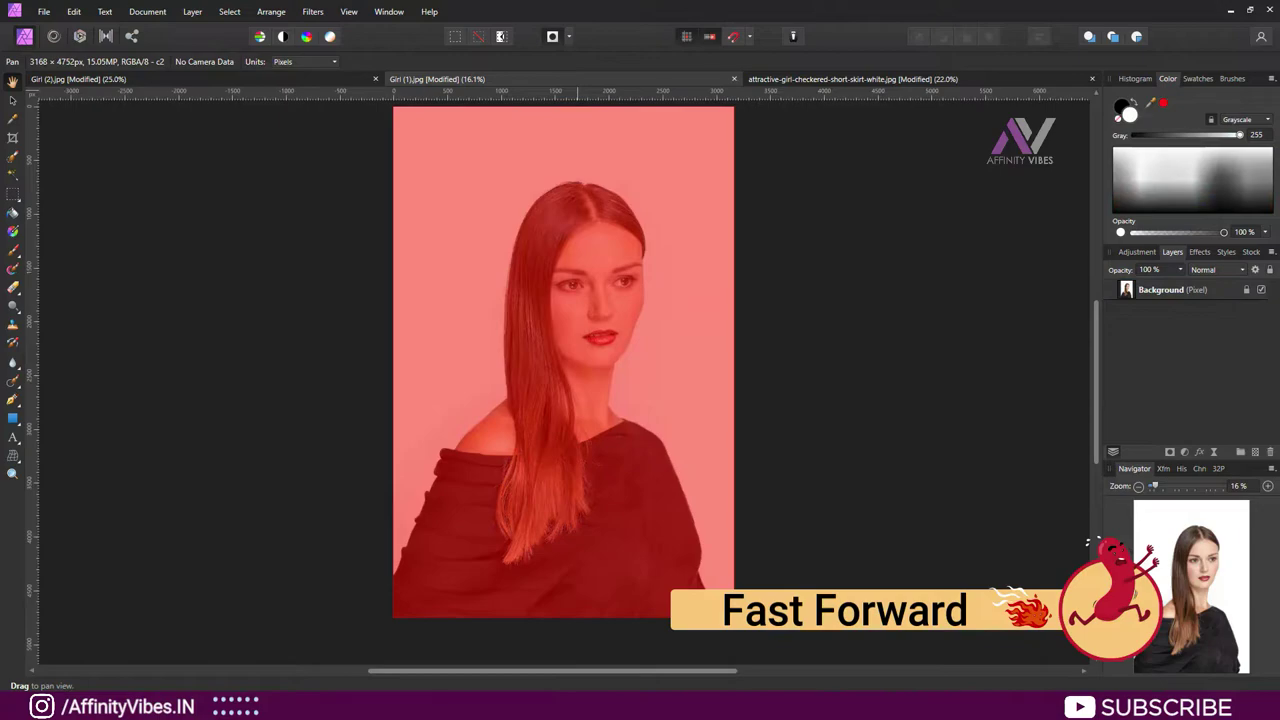
key("q")
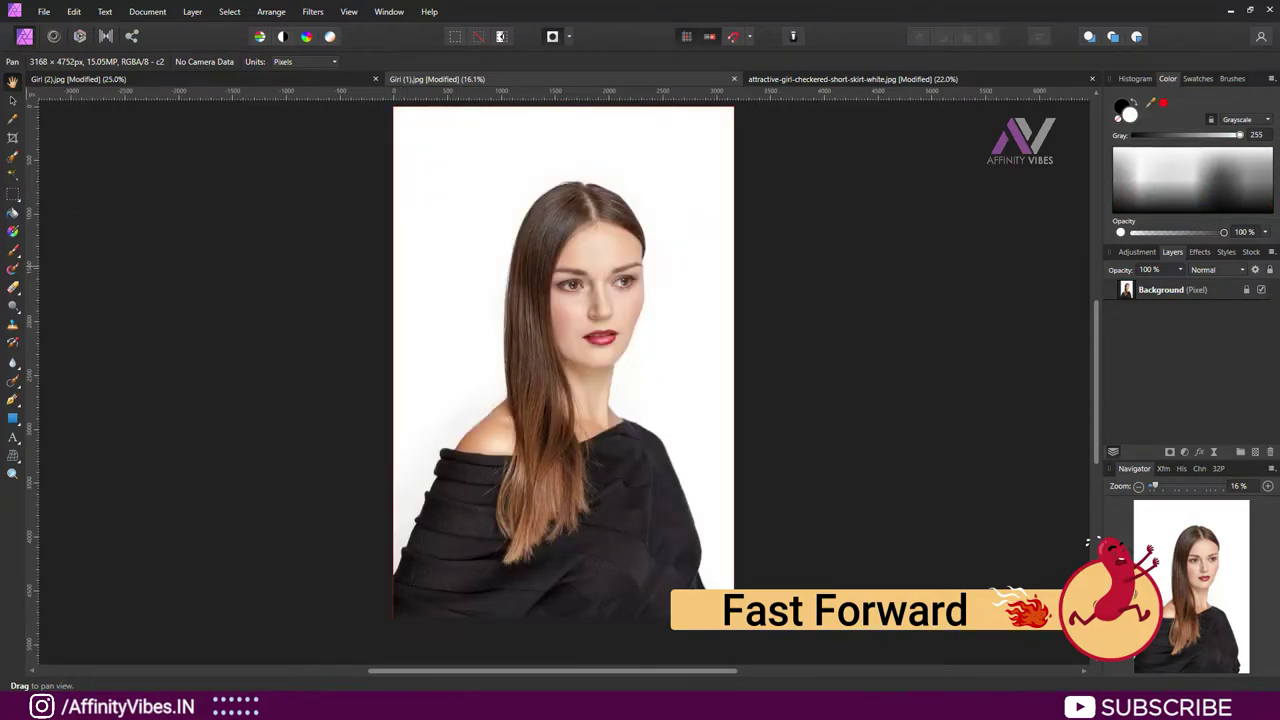
left_click(13, 249)
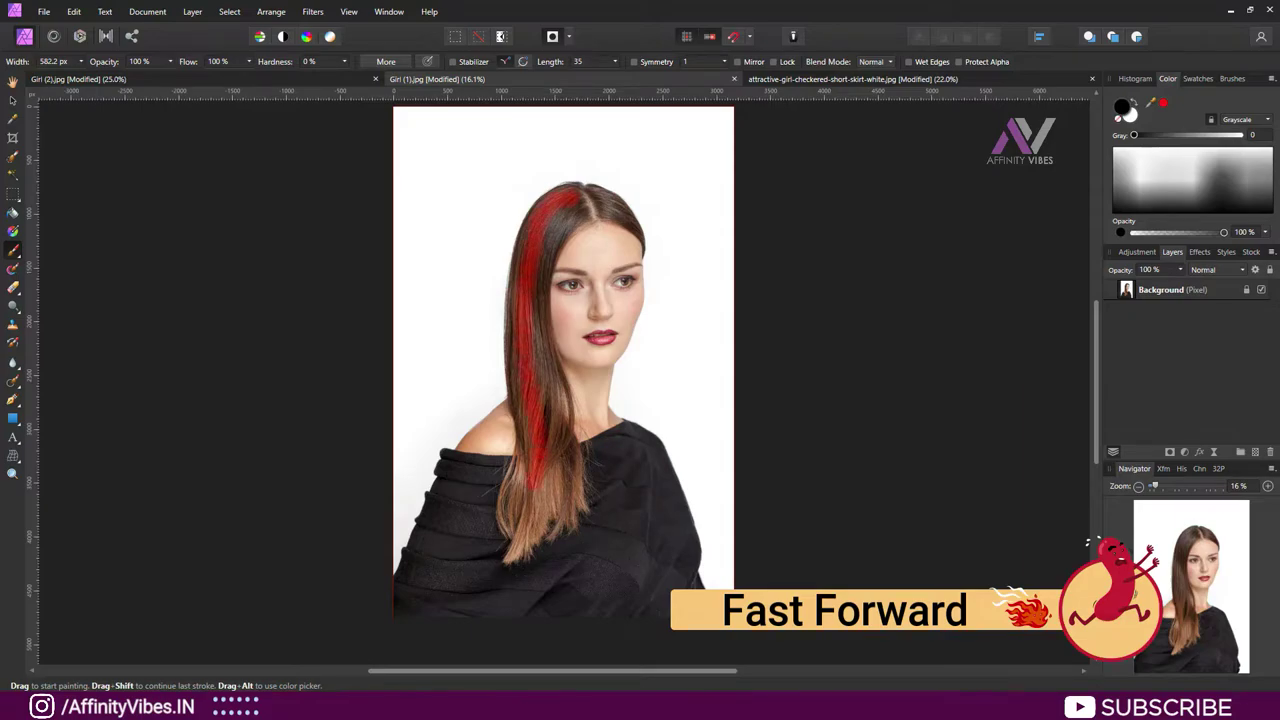
left_click_drag(509, 506, 522, 548)
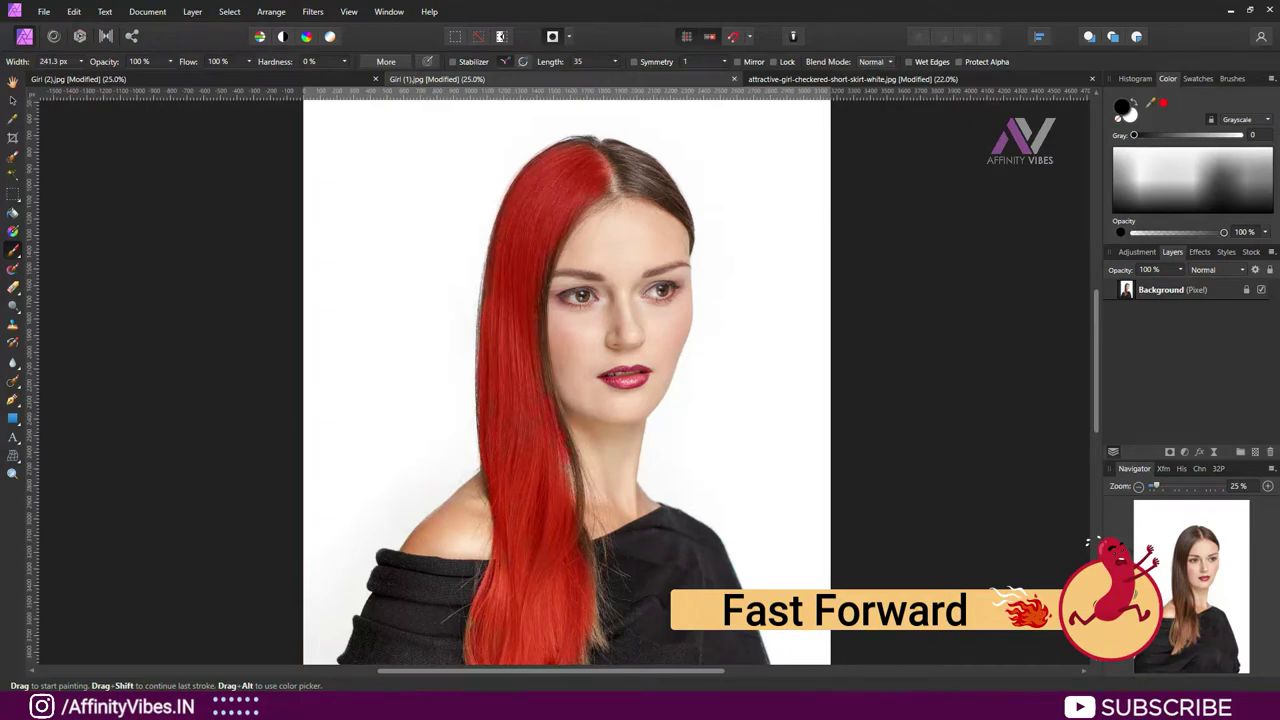
scroll(566, 380, "down", 2)
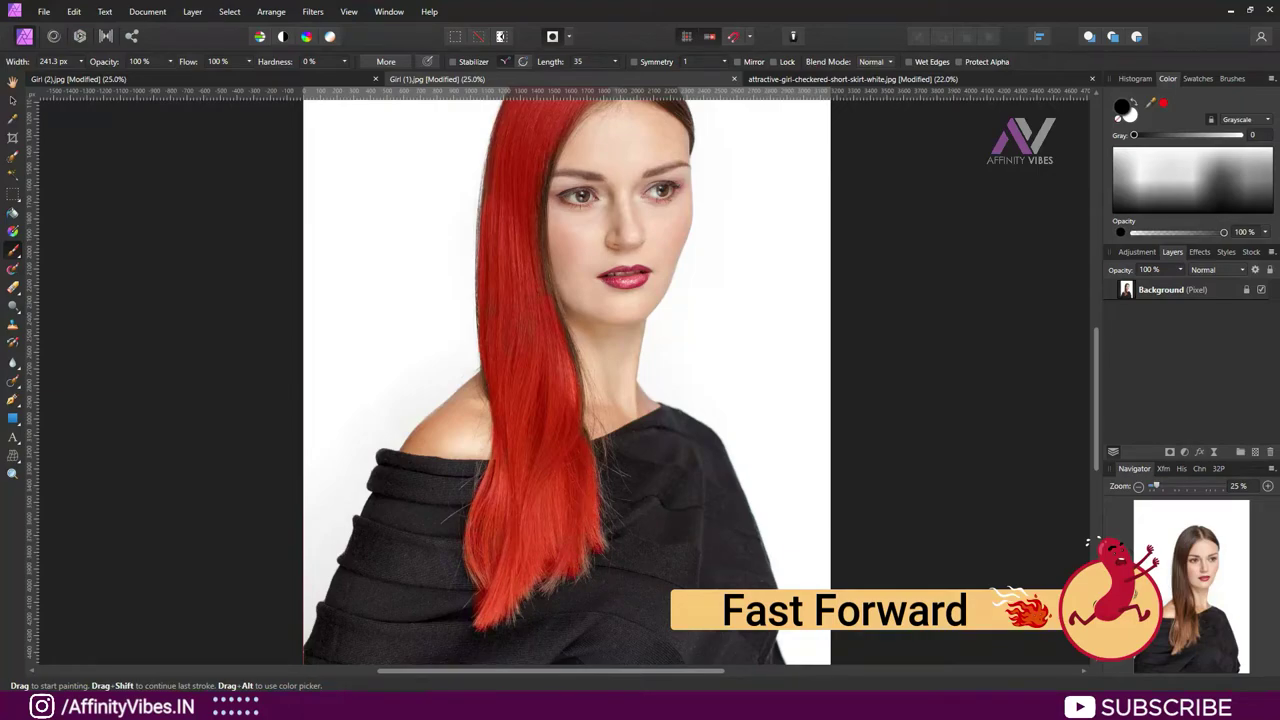
scroll(566, 380, "up", 3)
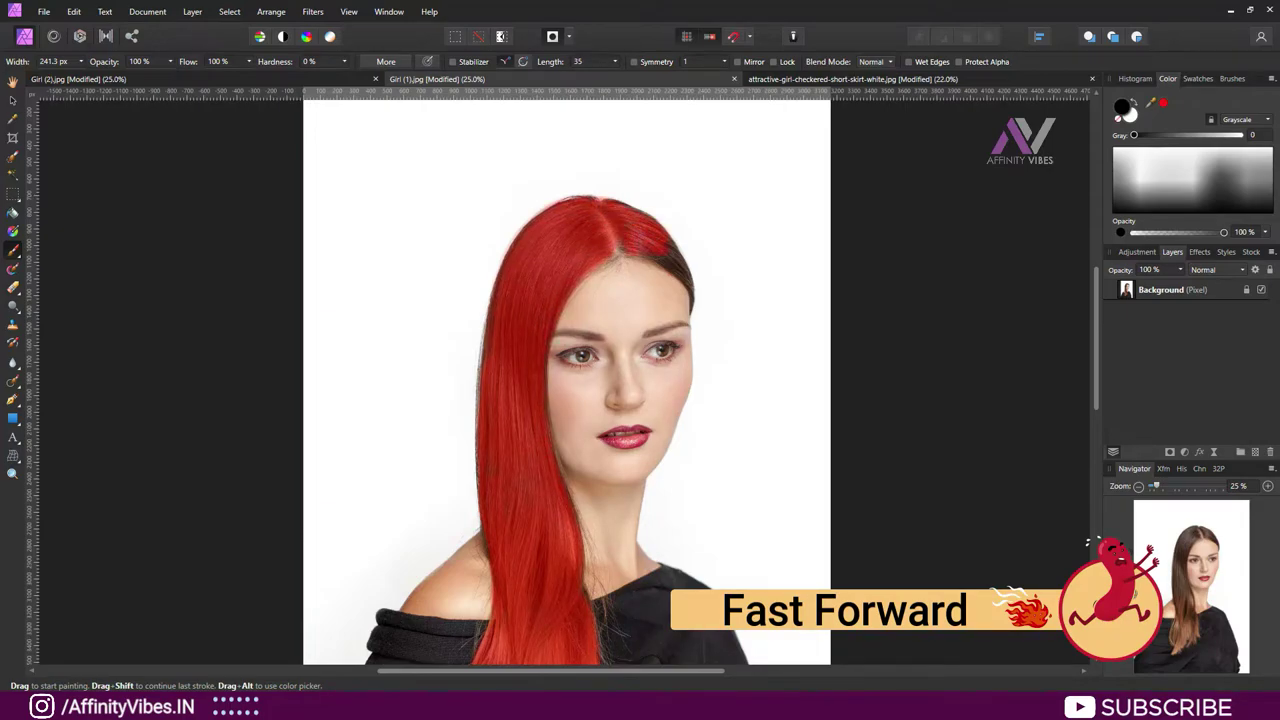
scroll(555, 255, "up", 2)
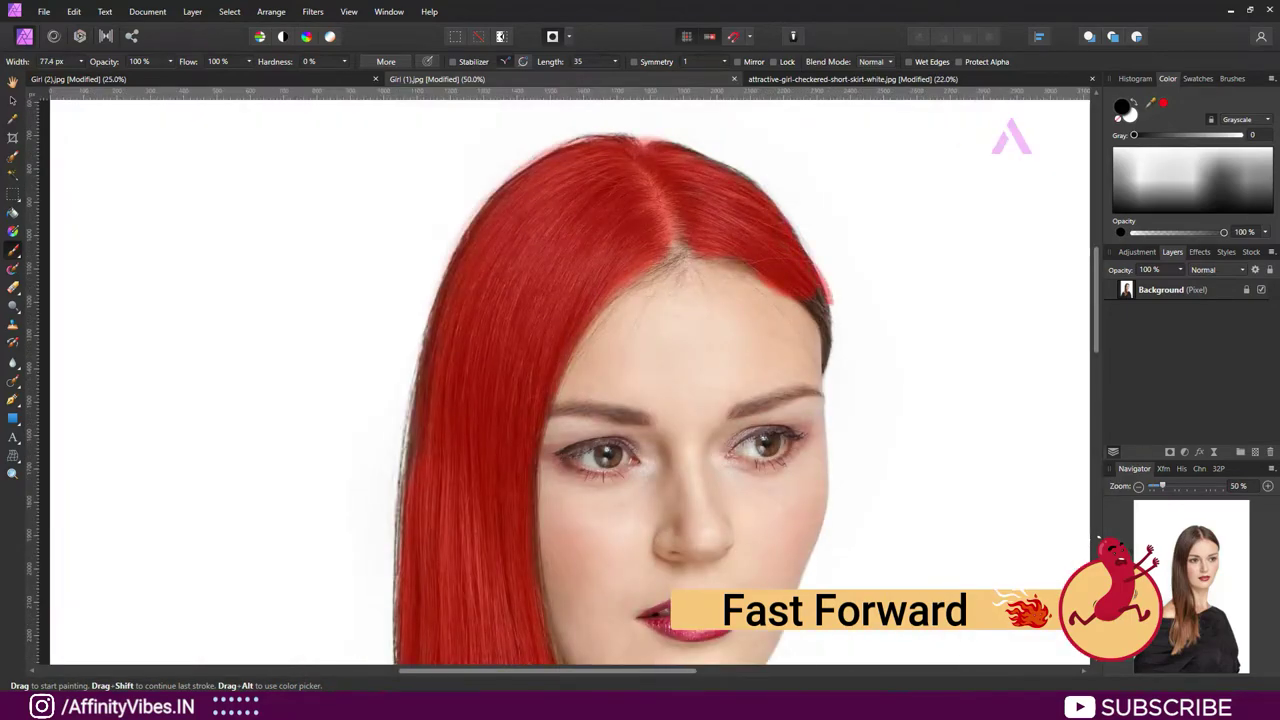
key("ctrl+z")
key("ctrl+z")
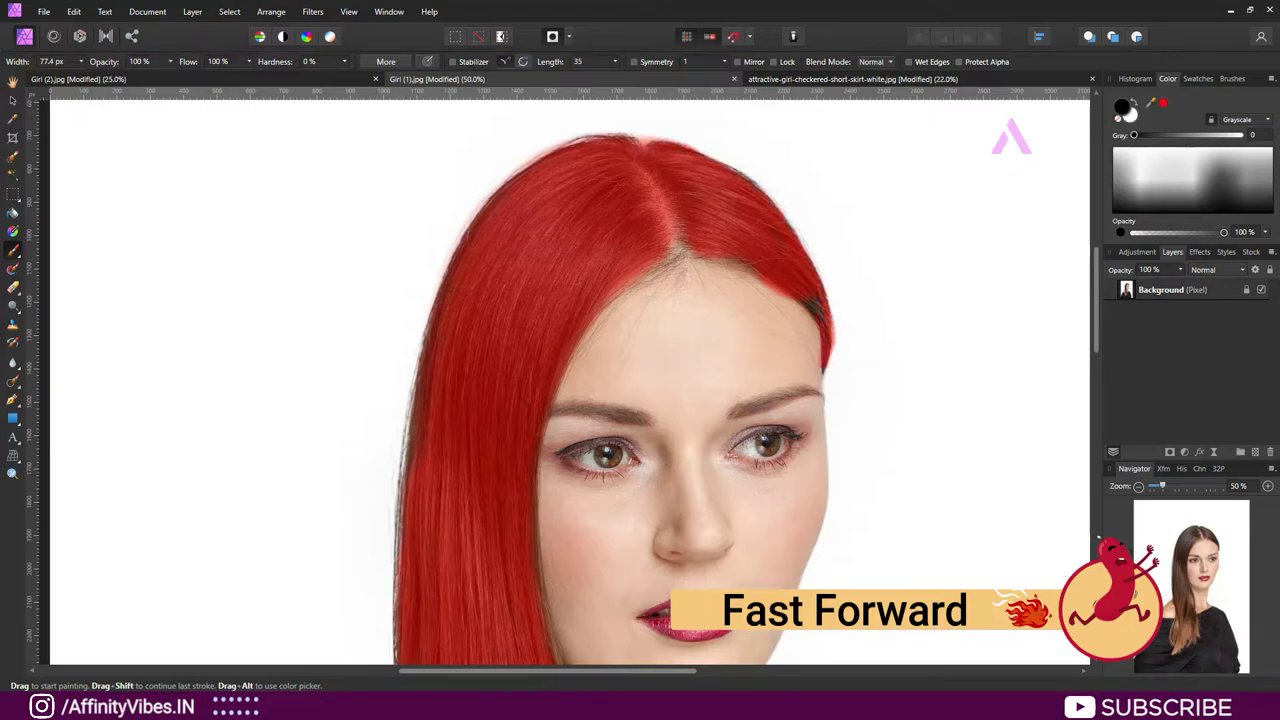
Step: Fit Girl (1) to the view, invert the pixel selection, then deselect with Ctrl+D
key("ctrl+0")
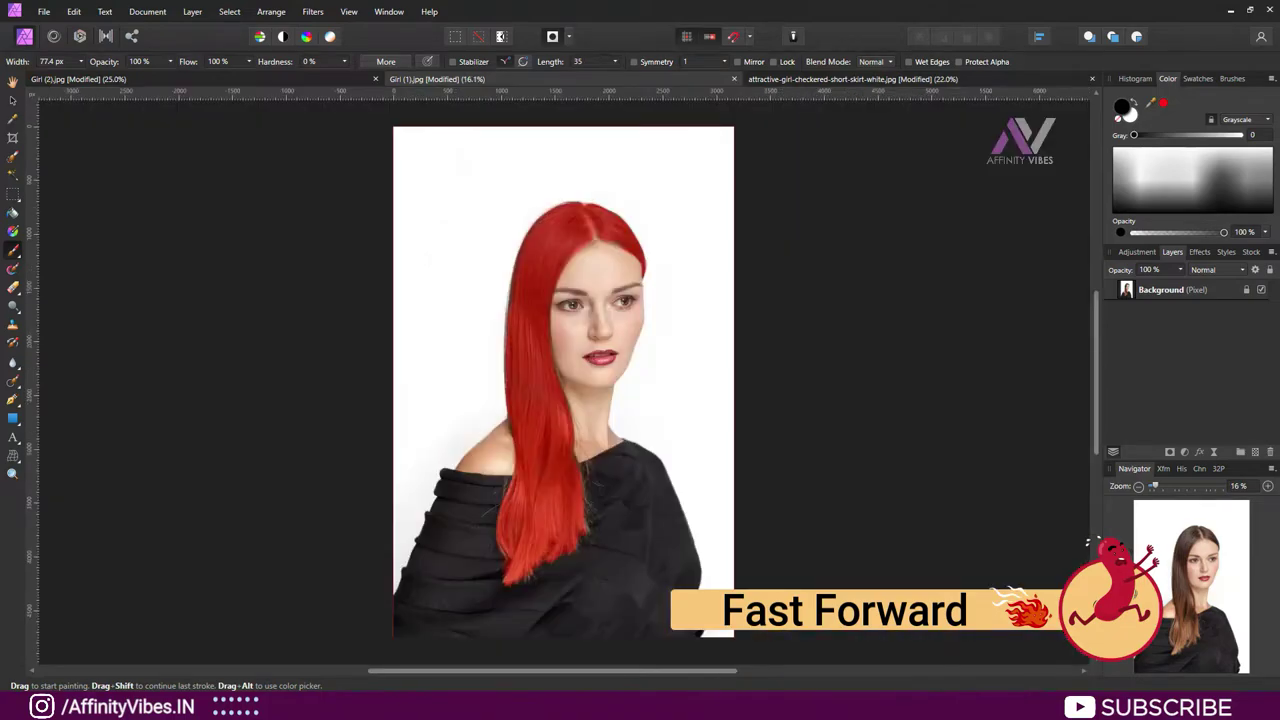
left_click(229, 11)
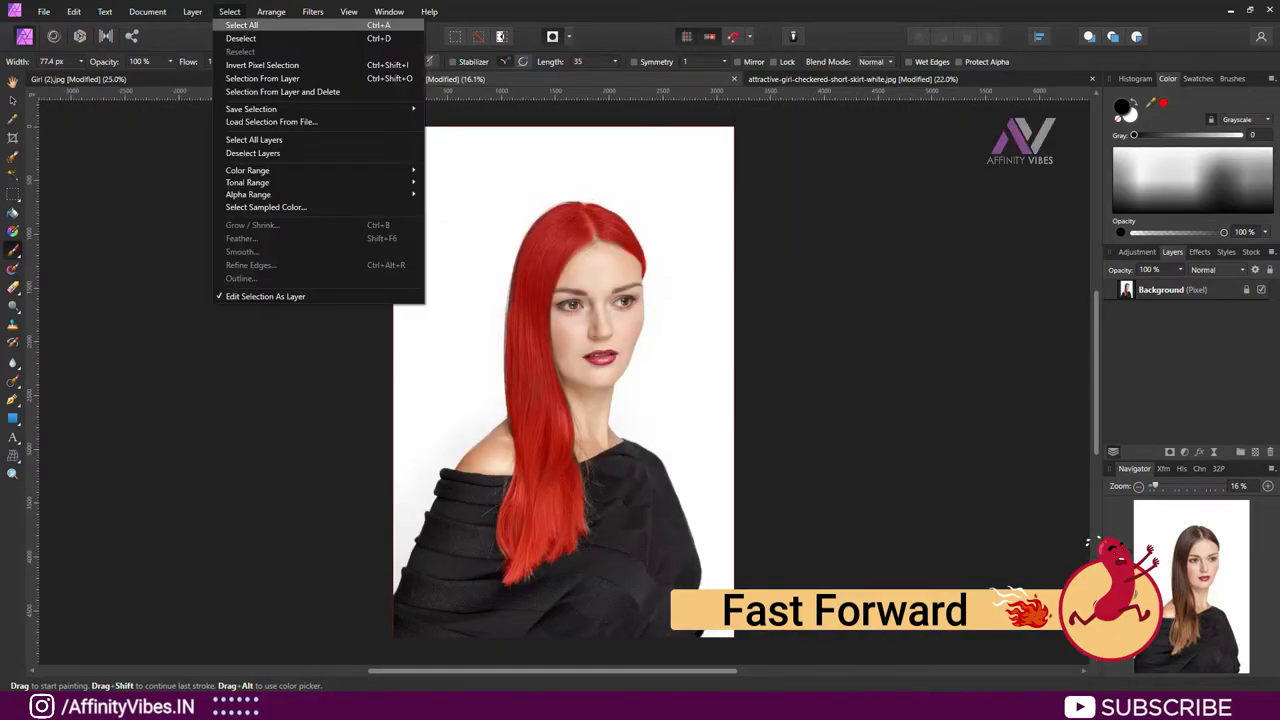
left_click(262, 65)
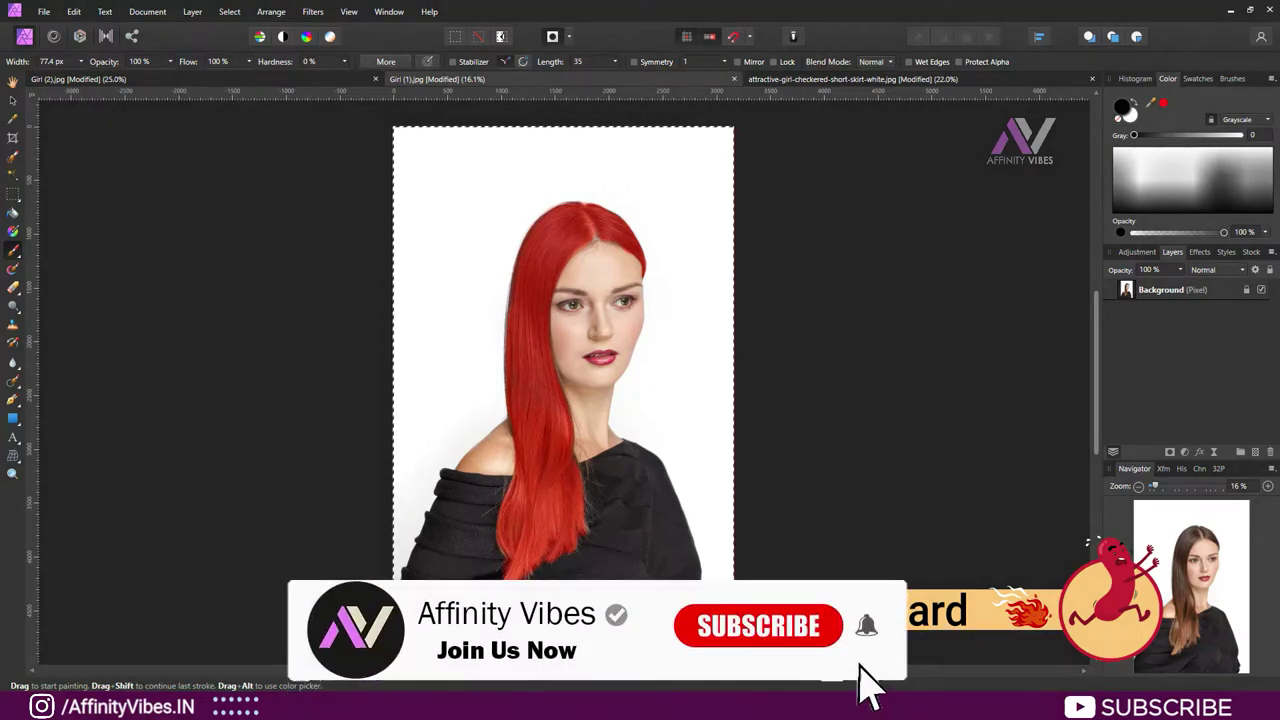
key("ctrl+d")
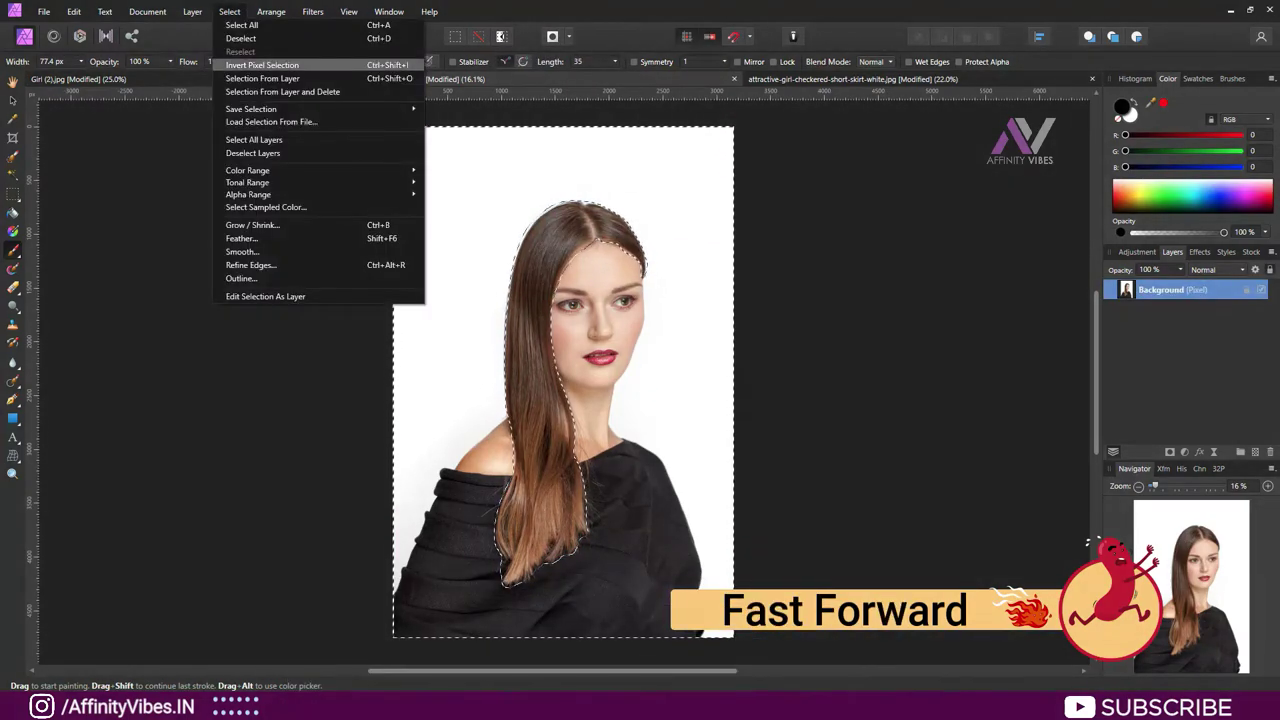
Step: Invert the selection to the hair and add a Soft Light fill layer over it
left_click(262, 65)
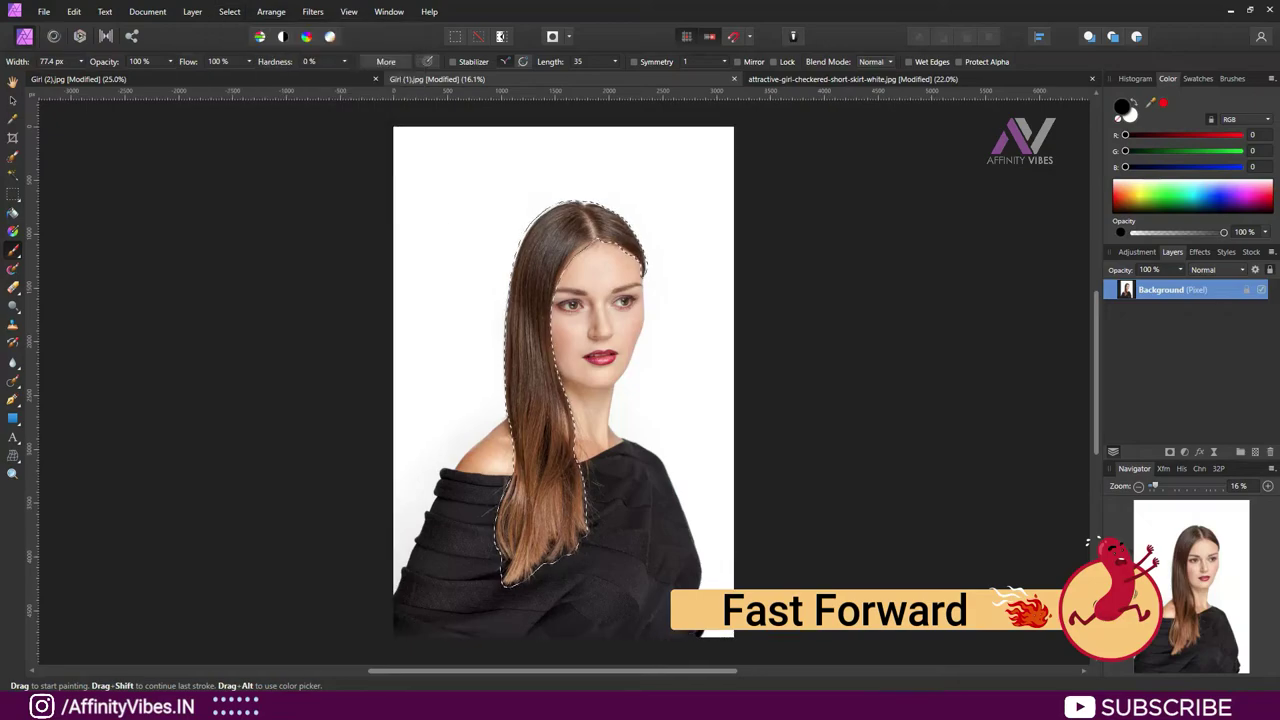
left_click(192, 11)
left_click(214, 104)
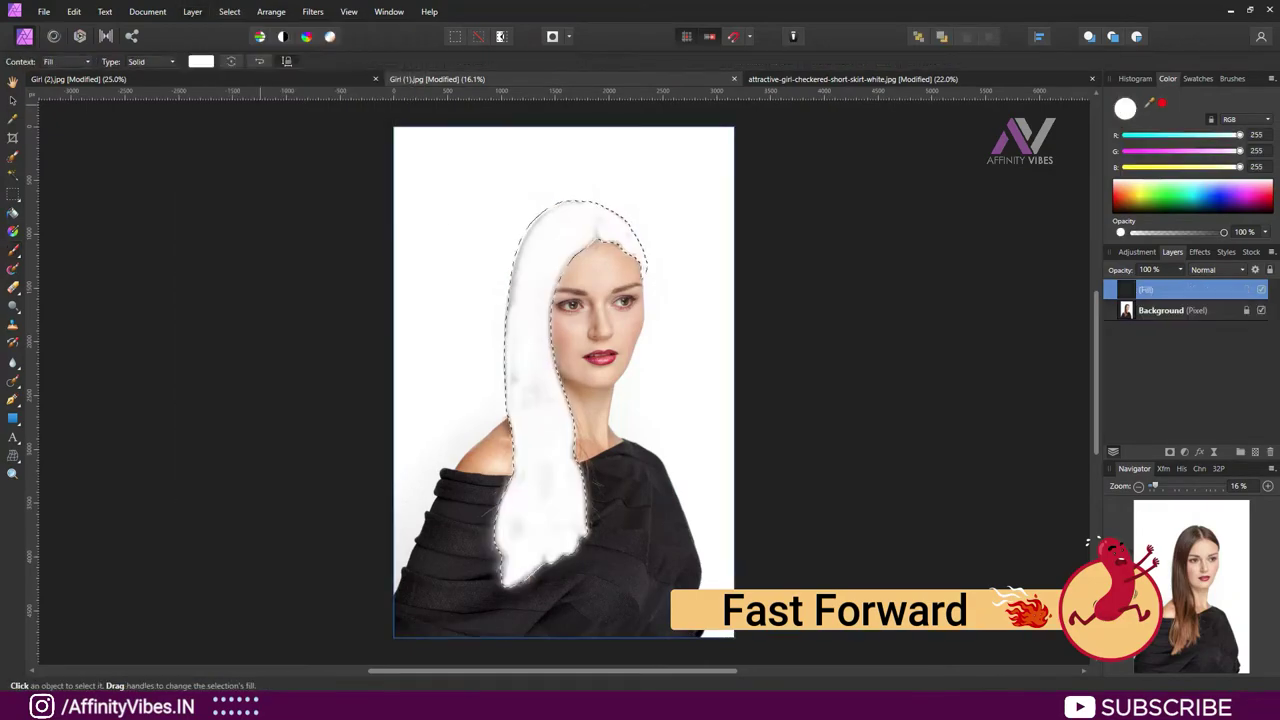
left_click(200, 61)
left_click(895, 223)
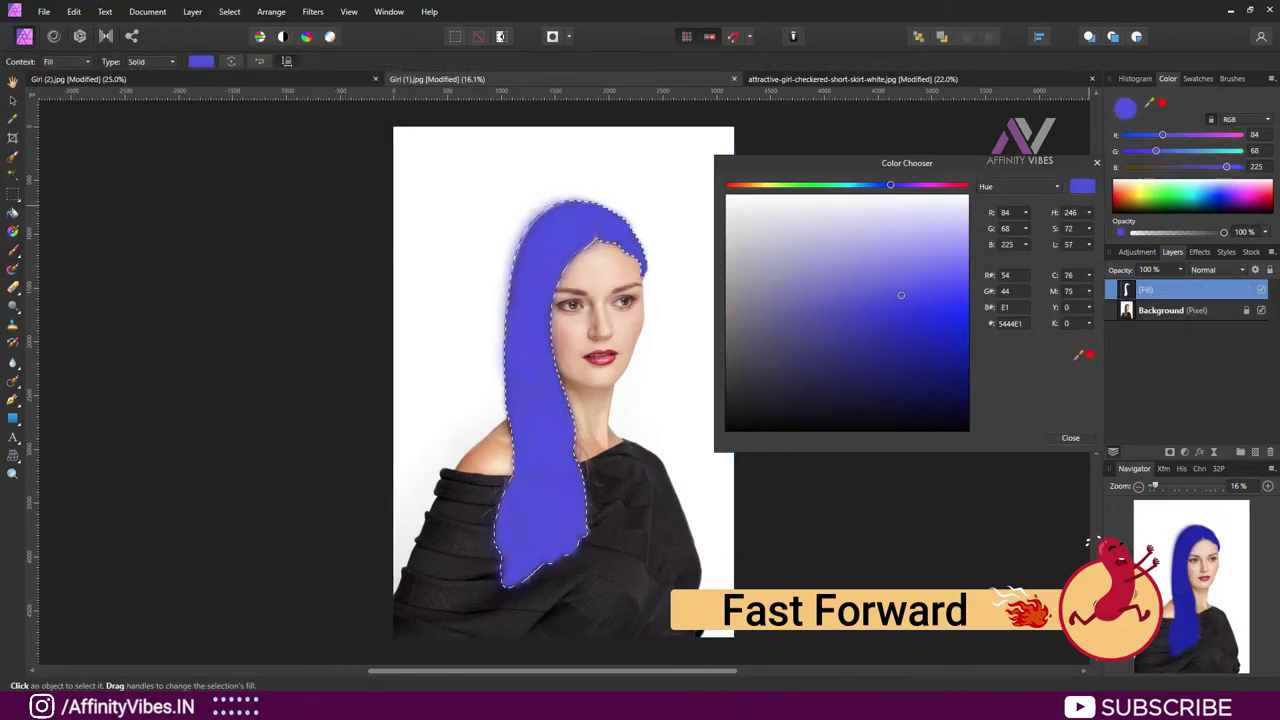
left_click(1070, 437)
left_click(1215, 270)
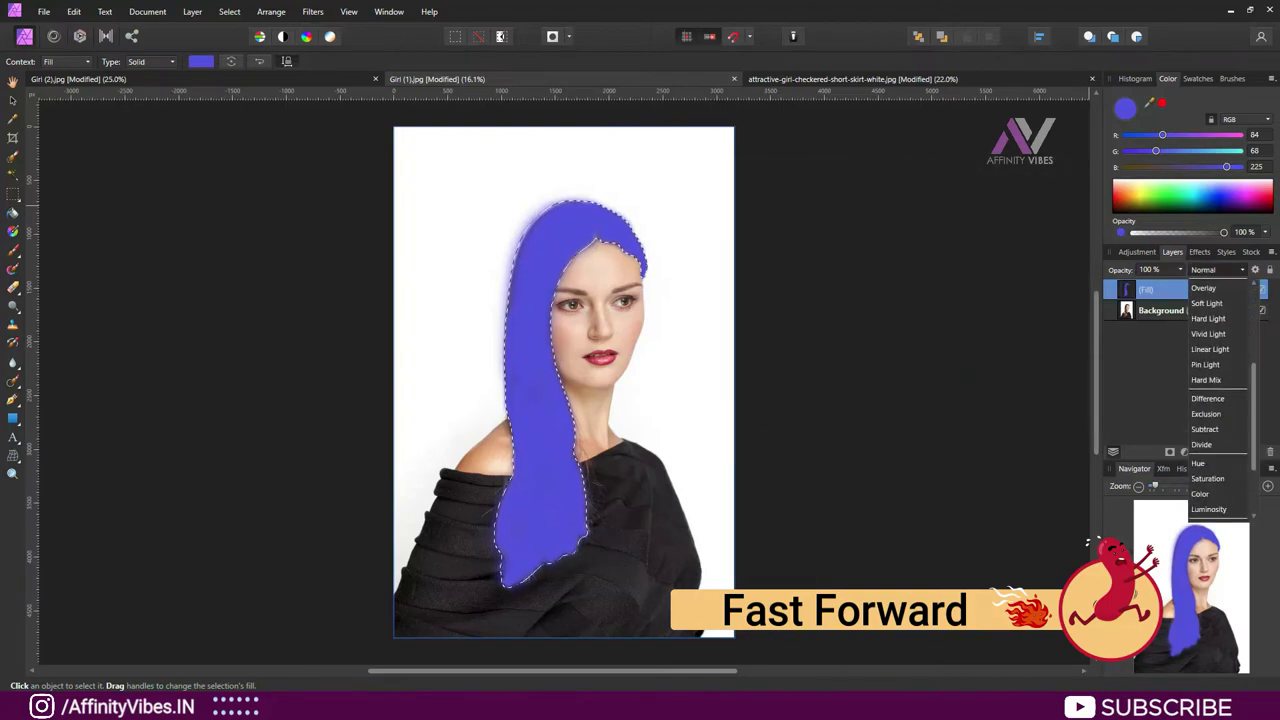
left_click(1206, 413)
Step: Set the hair fill colour to golden E1B944 in the Color Chooser
left_click(200, 61)
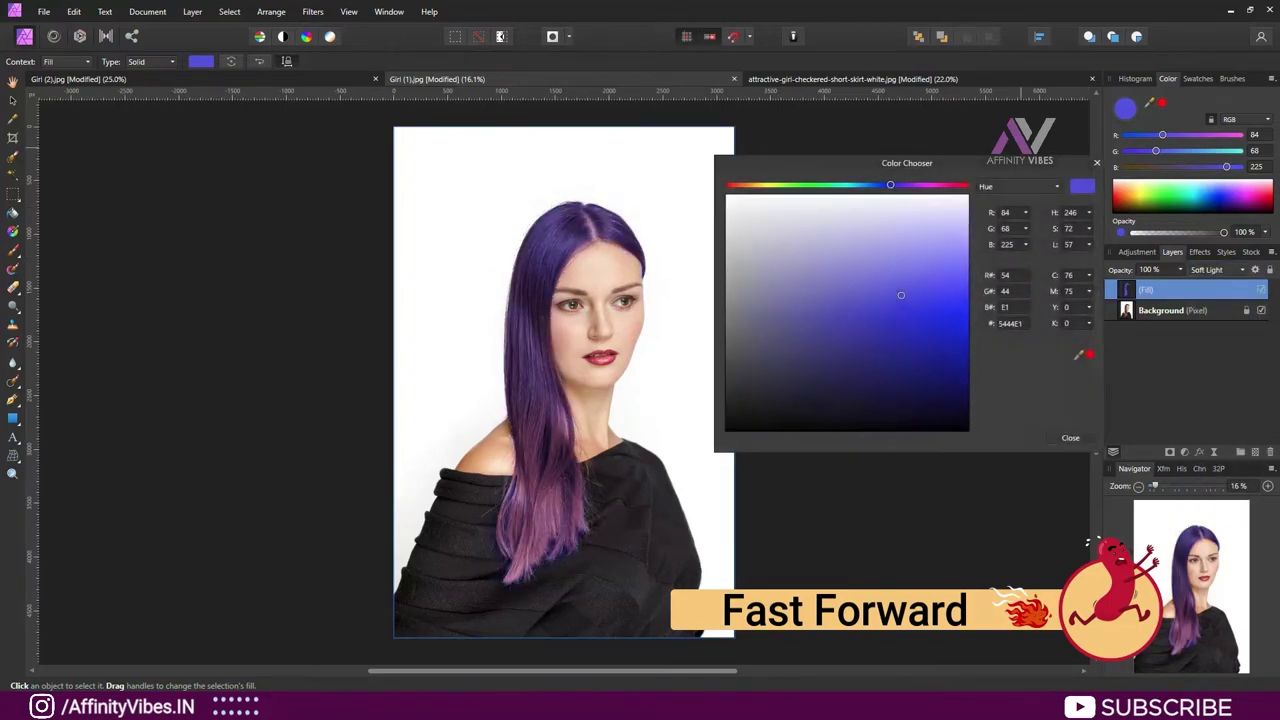
mouse_move(937, 175)
left_mouse_down()
mouse_move(771, 175)
mouse_move(1013, 175)
mouse_move(919, 132)
mouse_move(920, 155)
mouse_move(726, 155)
left_mouse_up()
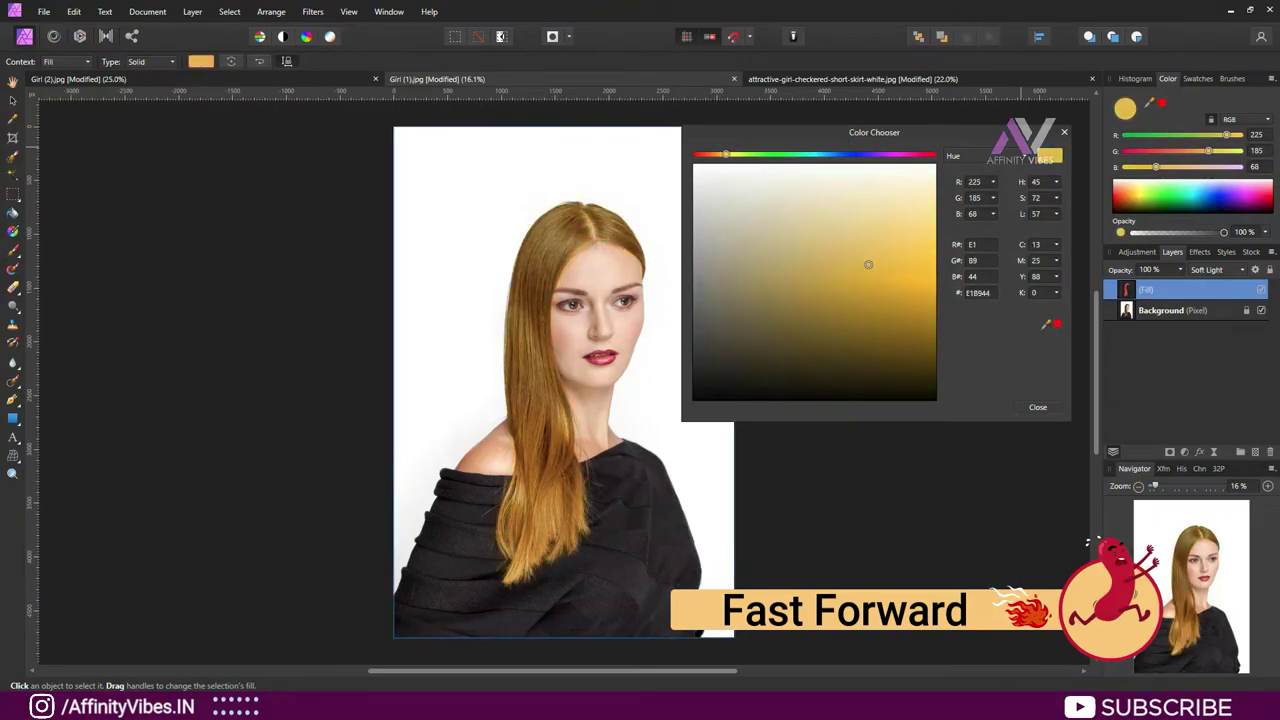
left_click(1038, 407)
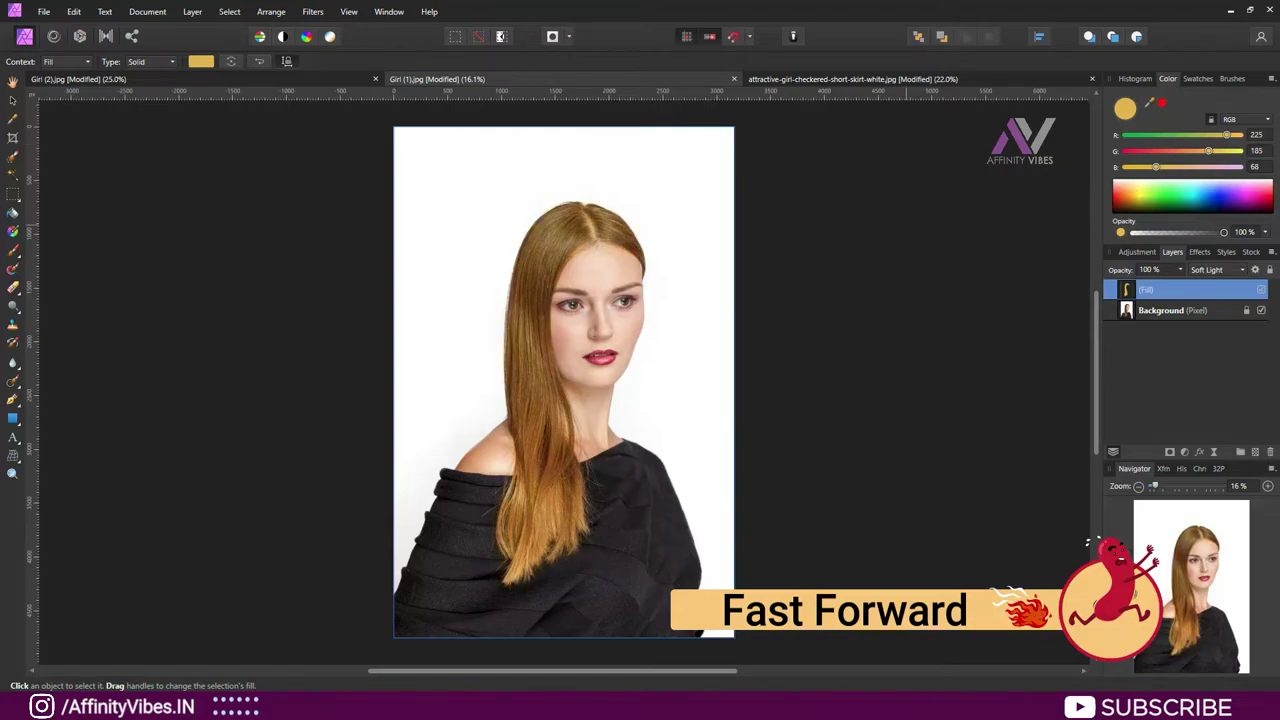
left_click(12, 80)
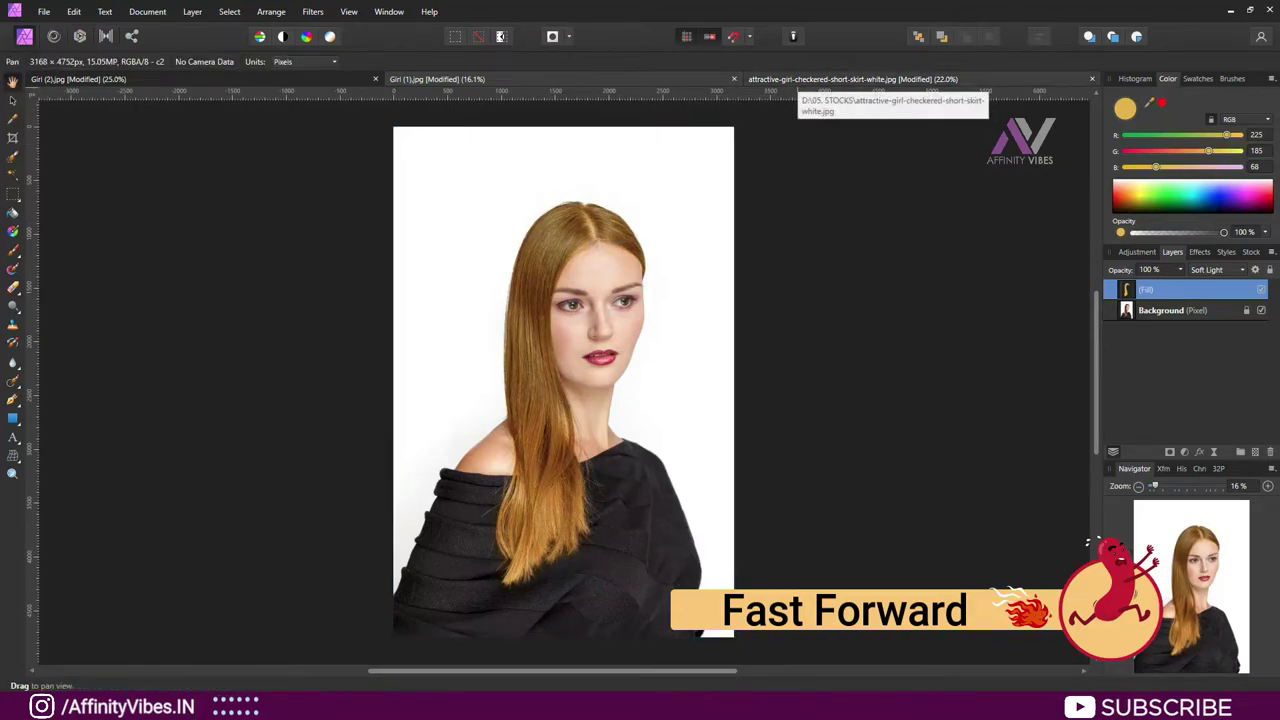
Step: On the plaid-shirt portrait, paint red quick-mask strokes over the top and left of the blonde hair
left_click(820, 78)
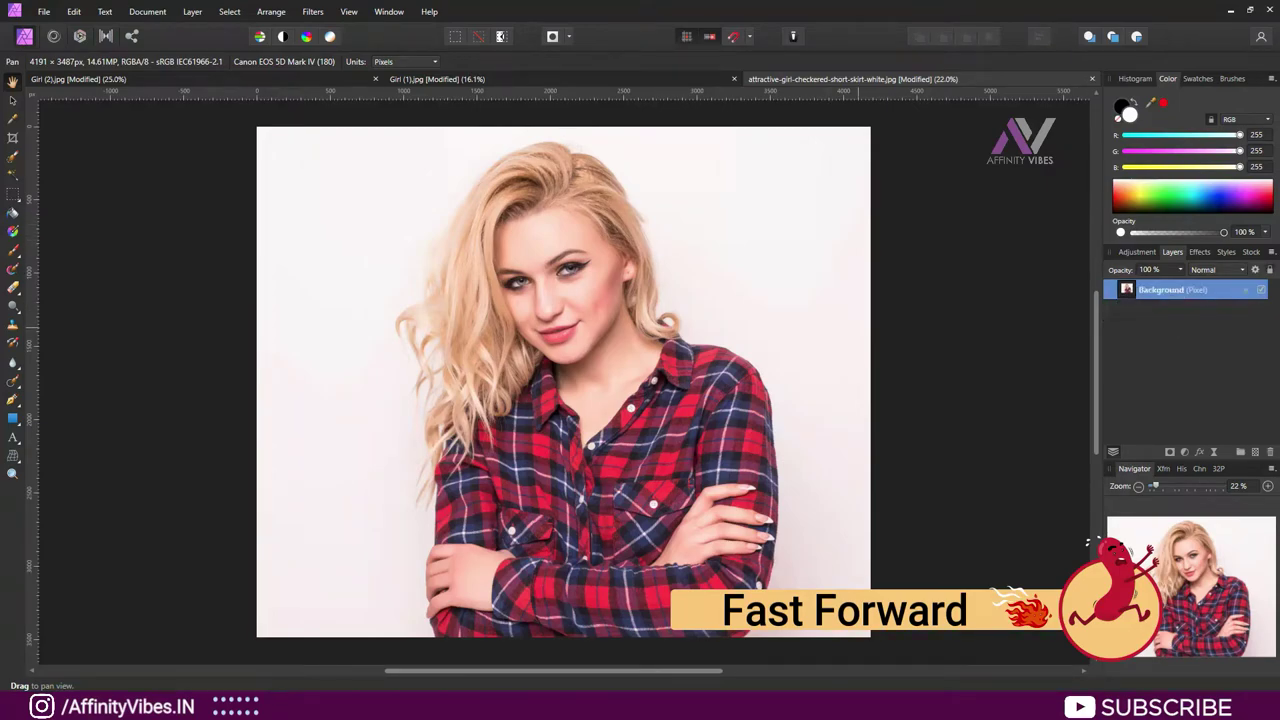
left_click(13, 249)
key("q")
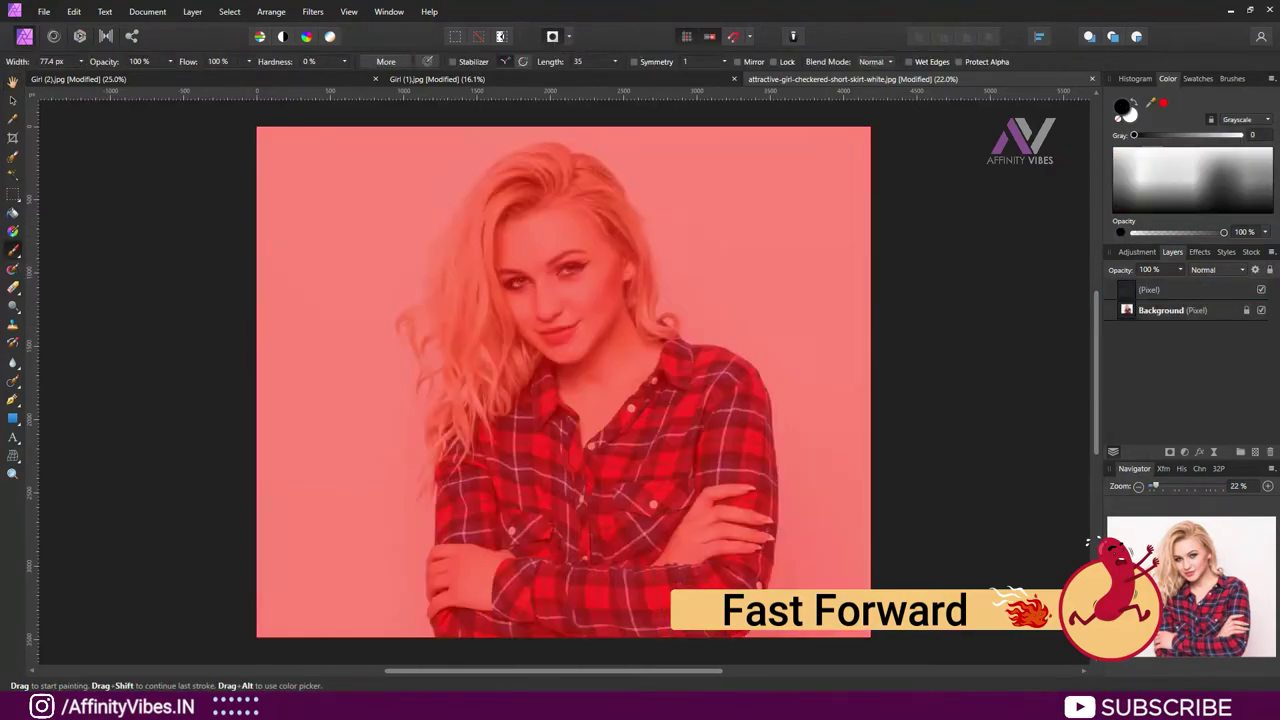
key("q")
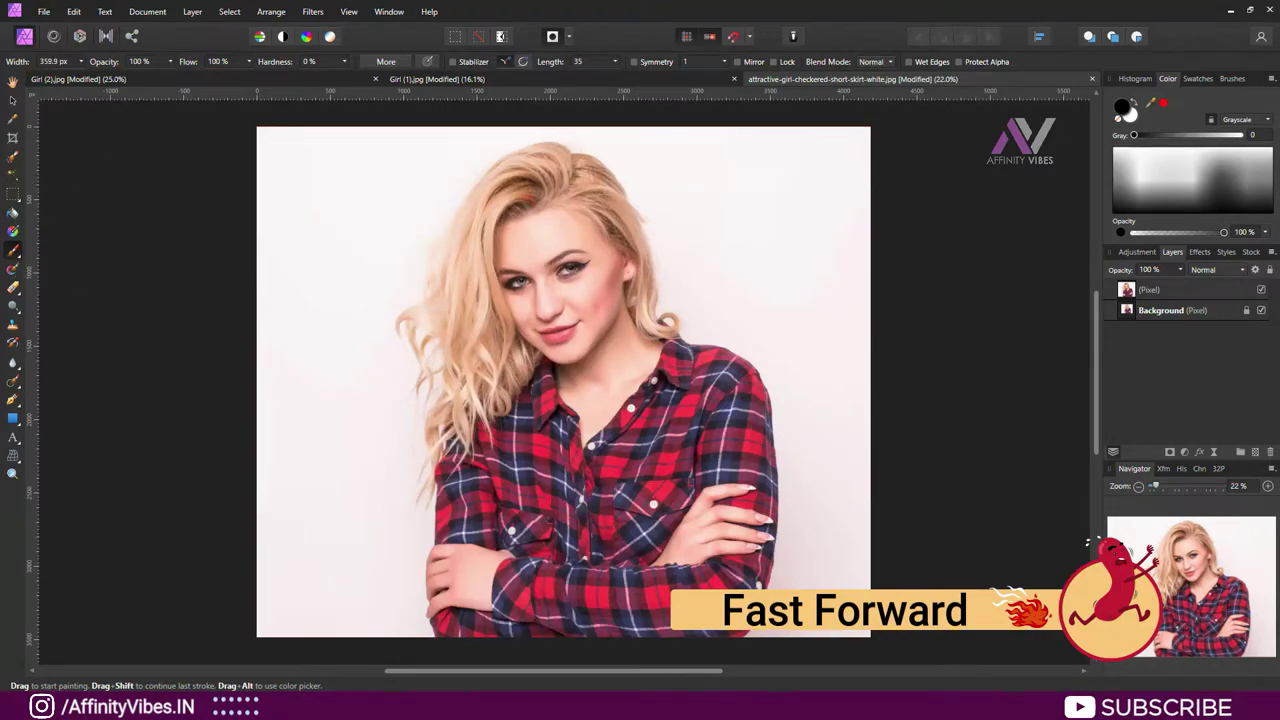
mouse_move(522, 202)
left_mouse_down()
mouse_move(488, 260)
mouse_move(505, 355)
mouse_move(450, 445)
mouse_move(425, 300)
mouse_move(475, 185)
mouse_move(560, 152)
mouse_move(608, 185)
mouse_move(648, 265)
mouse_move(655, 330)
mouse_move(640, 292)
left_mouse_up()
mouse_move(614, 228)
left_mouse_down()
mouse_move(570, 200)
mouse_move(567, 180)
mouse_move(480, 225)
mouse_move(440, 300)
mouse_move(468, 362)
mouse_move(505, 375)
mouse_move(470, 410)
left_mouse_up()
left_click_drag(468, 366, 492, 405)
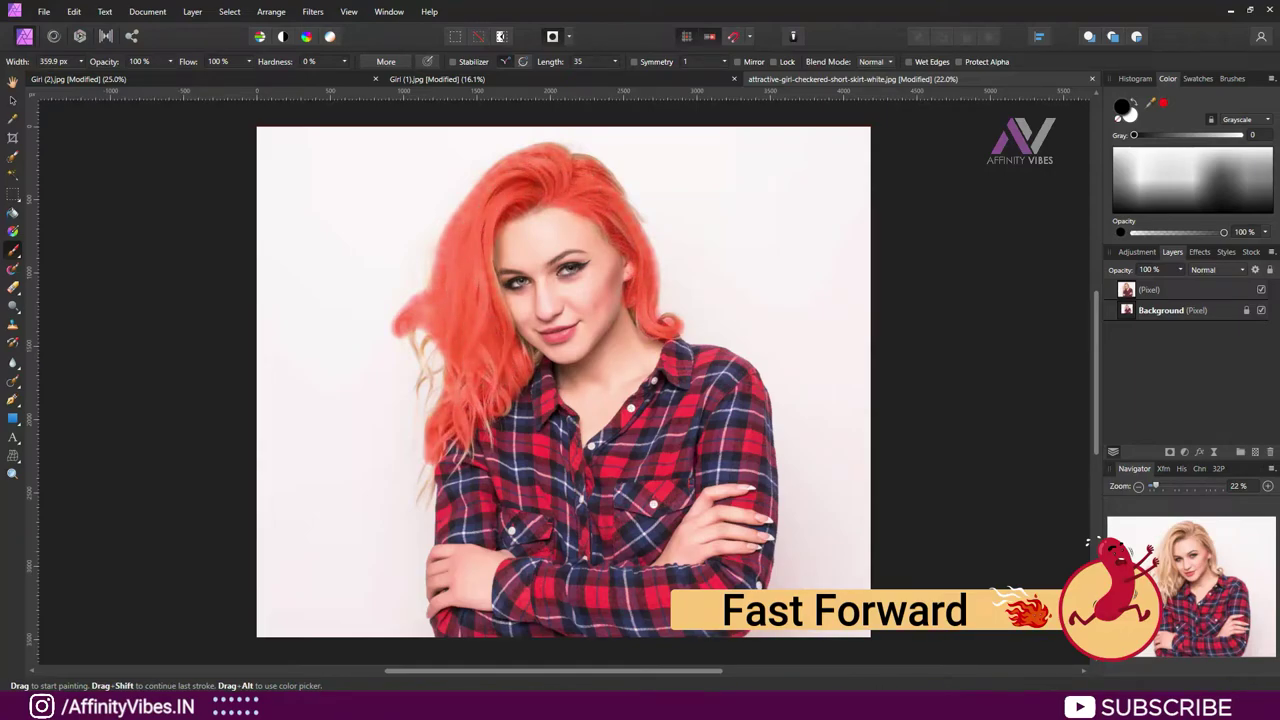
Step: Zoom in and paint red over blonde strands beside the face and down the left hair edge
scroll(549, 375, "up", 5)
scroll(549, 375, "up", 3)
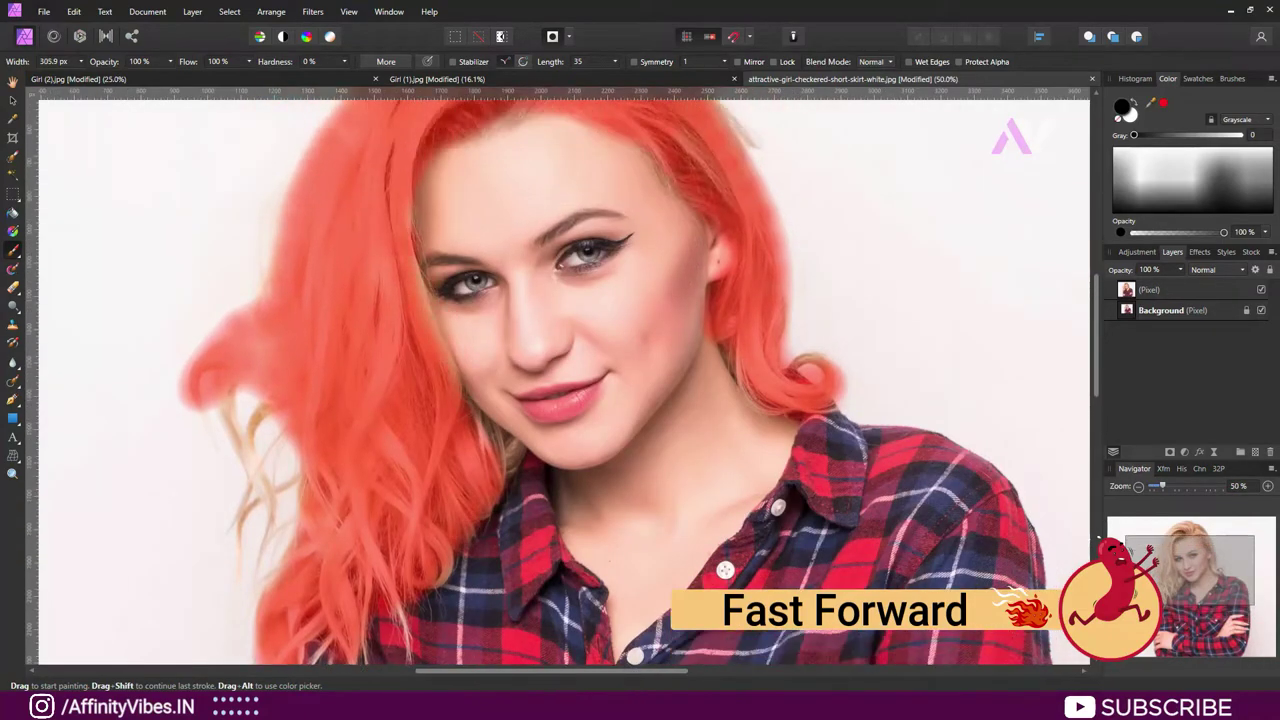
left_click_drag(416, 262, 446, 372)
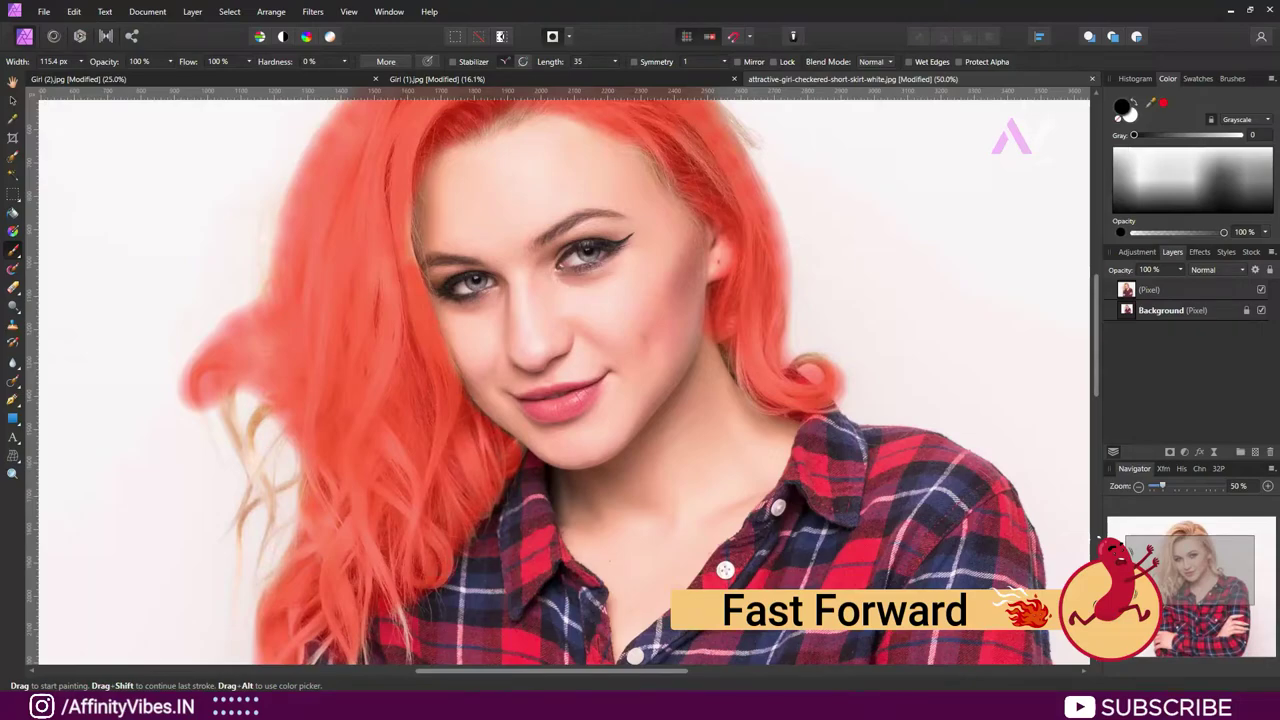
left_click_drag(228, 385, 264, 532)
left_click_drag(264, 400, 228, 540)
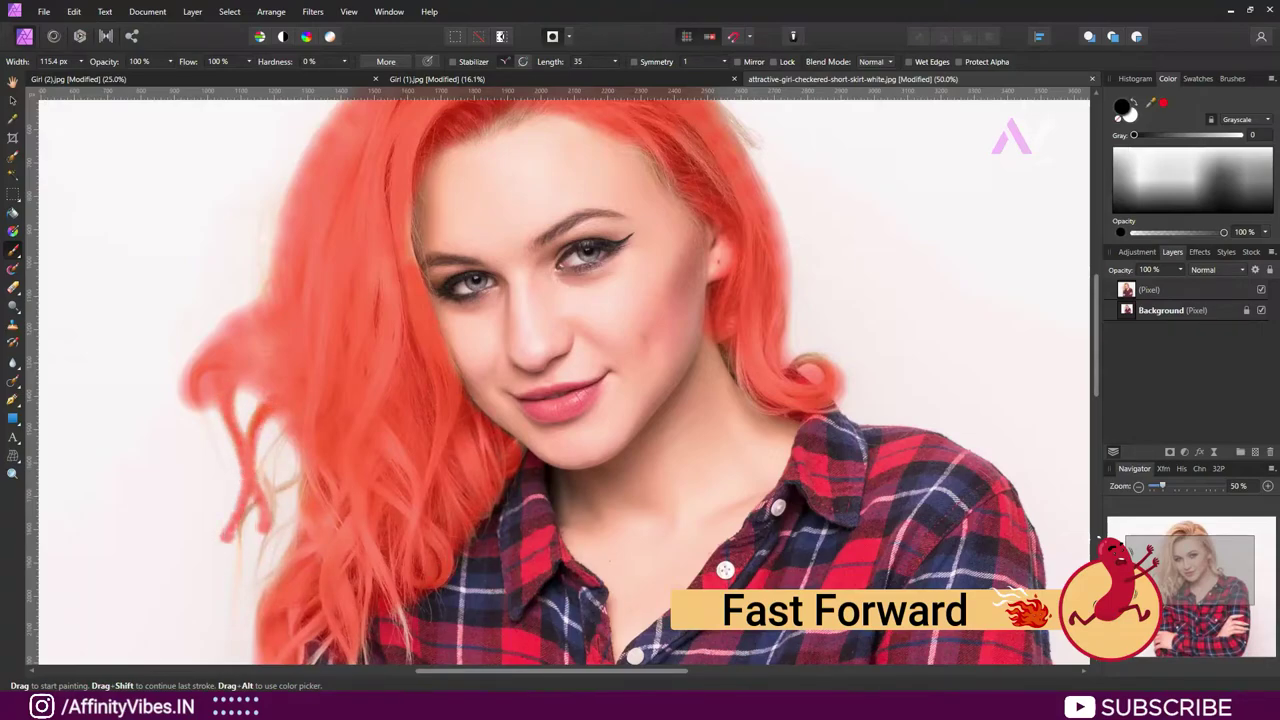
mouse_move(300, 468)
left_mouse_down()
mouse_move(252, 515)
mouse_move(232, 590)
left_mouse_up()
left_click_drag(300, 520, 256, 596)
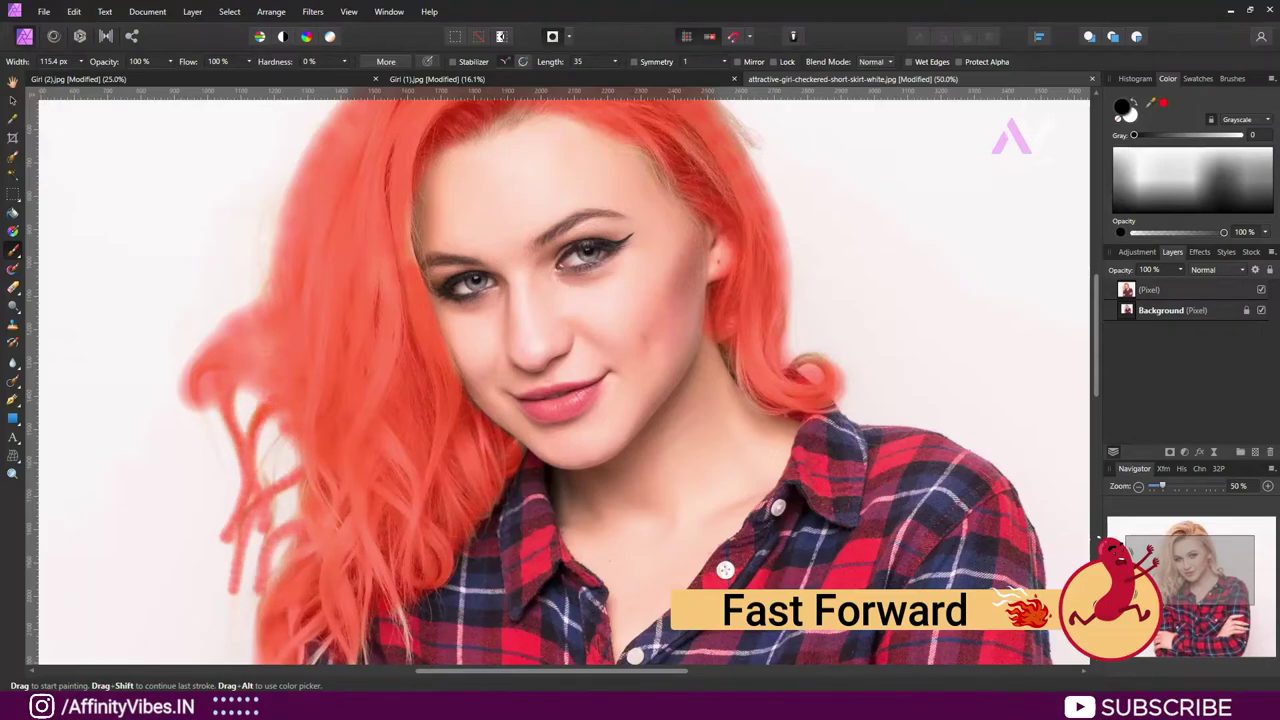
left_click_drag(298, 436, 260, 488)
Step: Paint red along the top-right, top-left and hairline of the hair
scroll(280, 460, "up", 3)
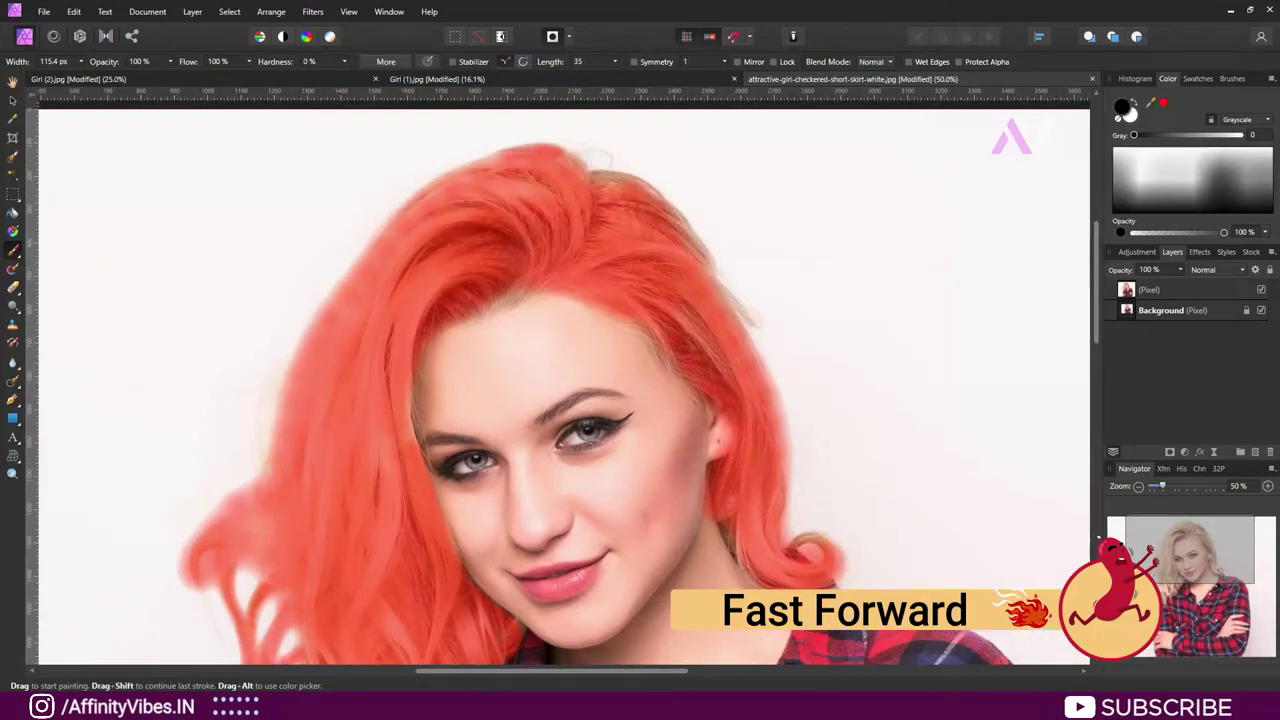
mouse_move(560, 150)
left_mouse_down()
mouse_move(630, 180)
mouse_move(758, 364)
left_mouse_up()
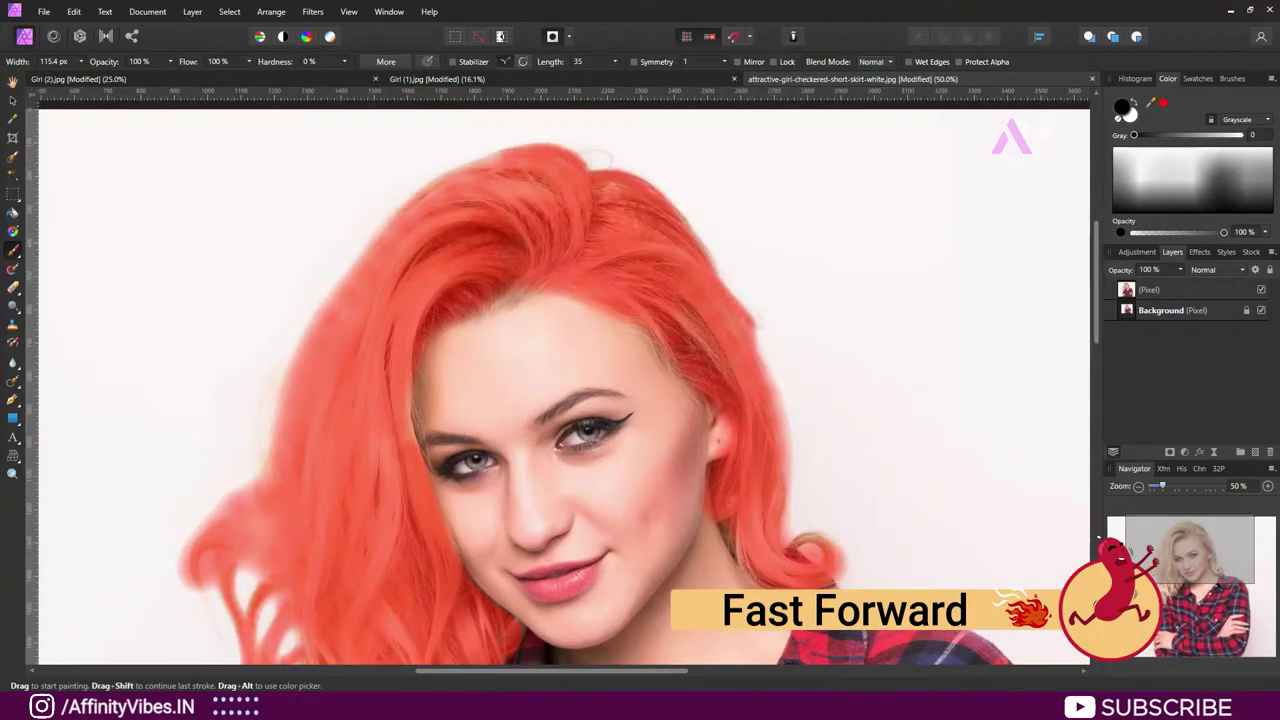
left_click_drag(498, 155, 424, 200)
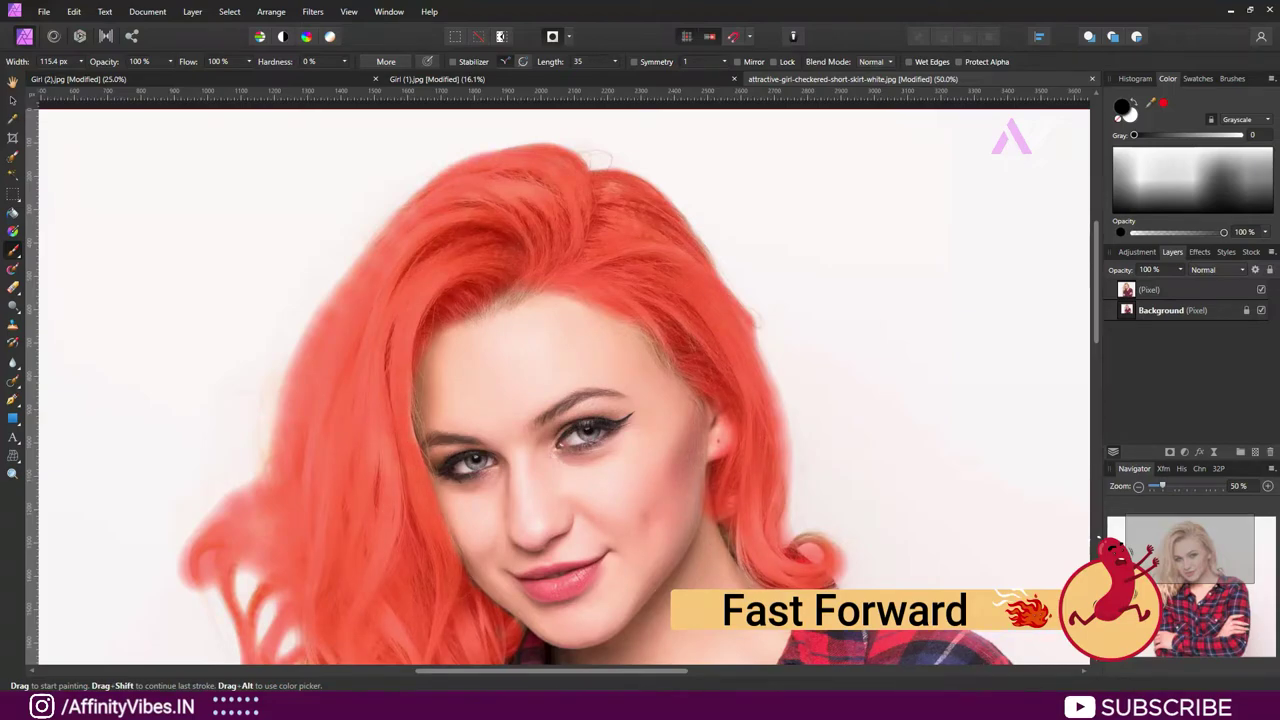
left_click_drag(484, 302, 526, 290)
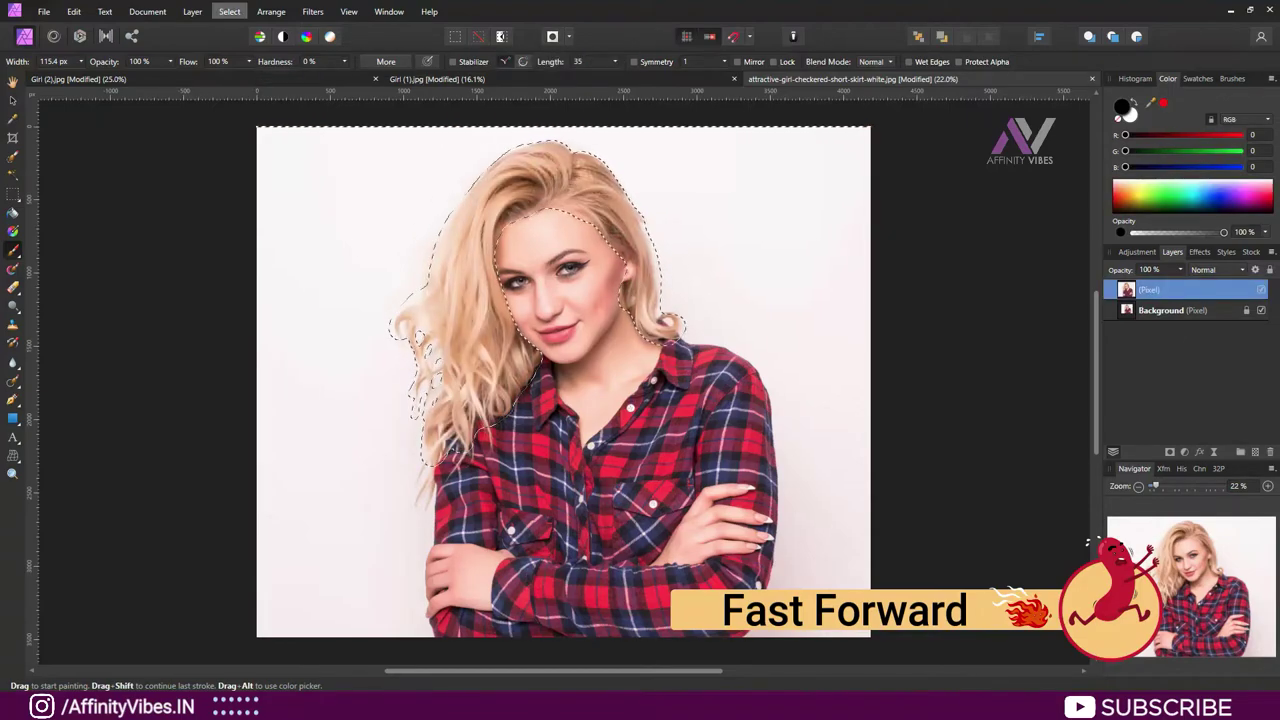
Step: Make a hair selection from the painted layer and add a yellow-green fill layer within it
left_click(229, 11)
left_click(265, 77)
left_click(192, 11)
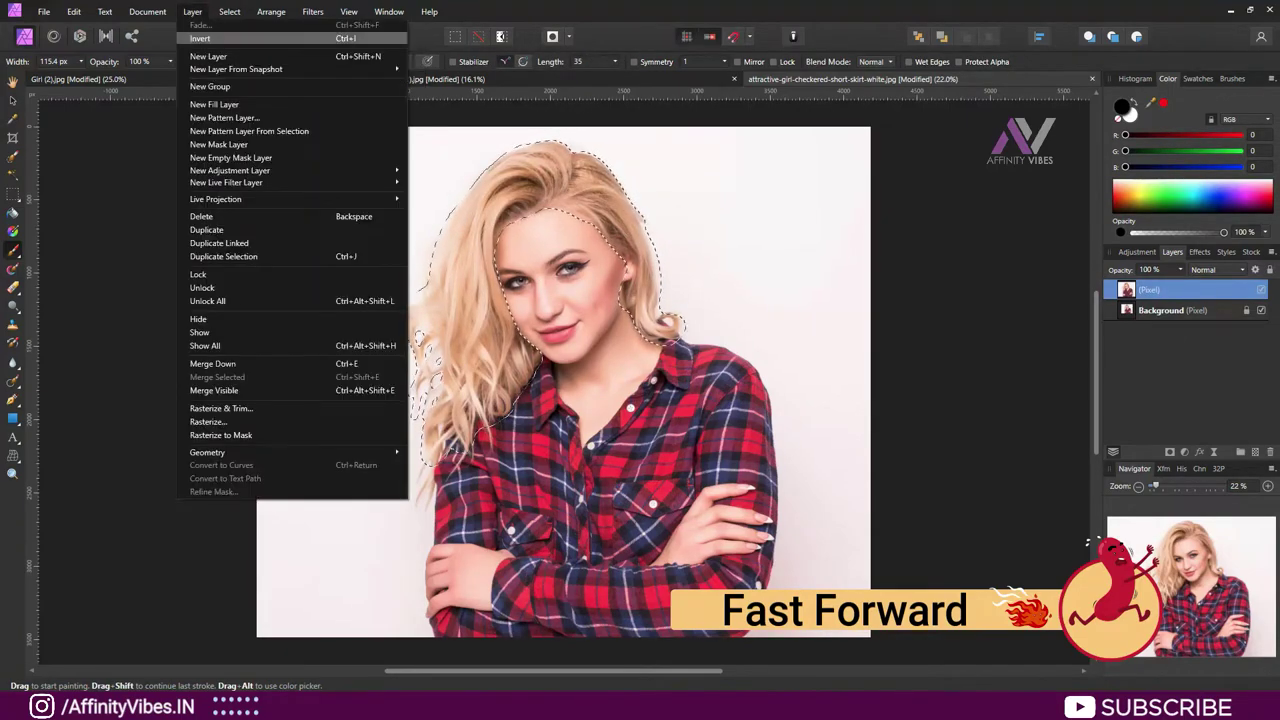
left_click(220, 103)
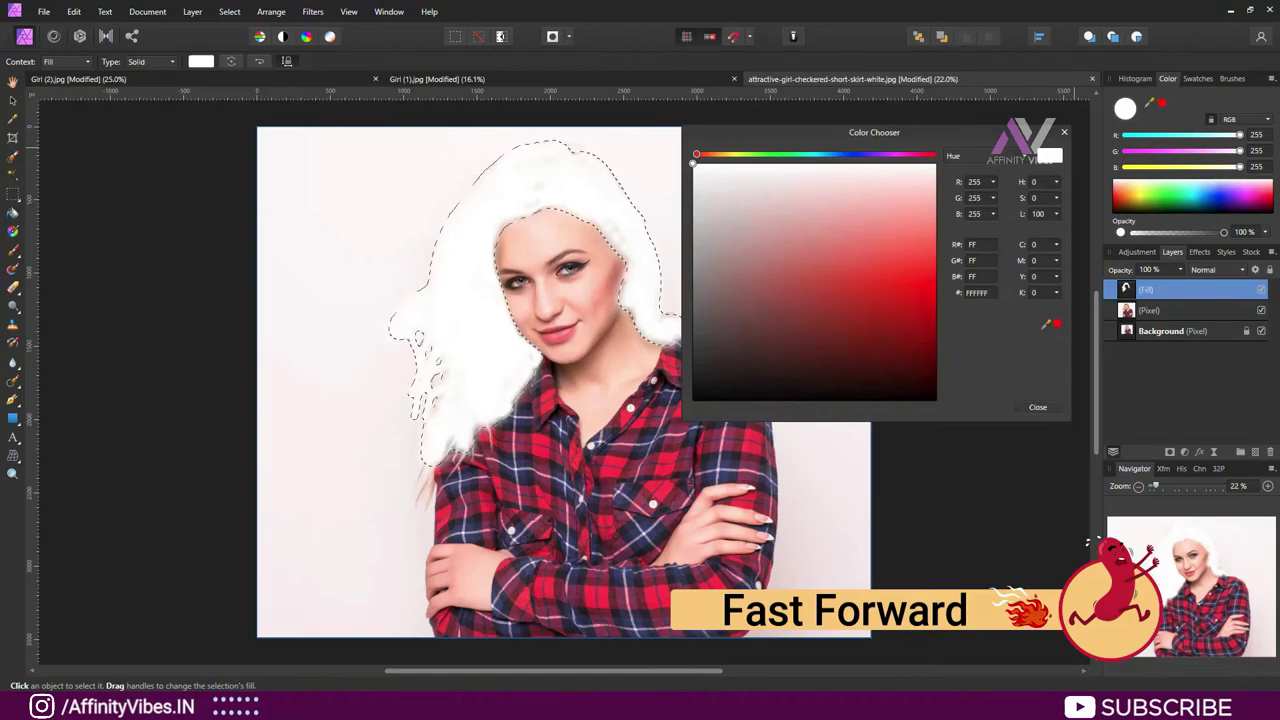
left_click(863, 296)
left_click_drag(696, 155, 743, 155)
left_click(1038, 407)
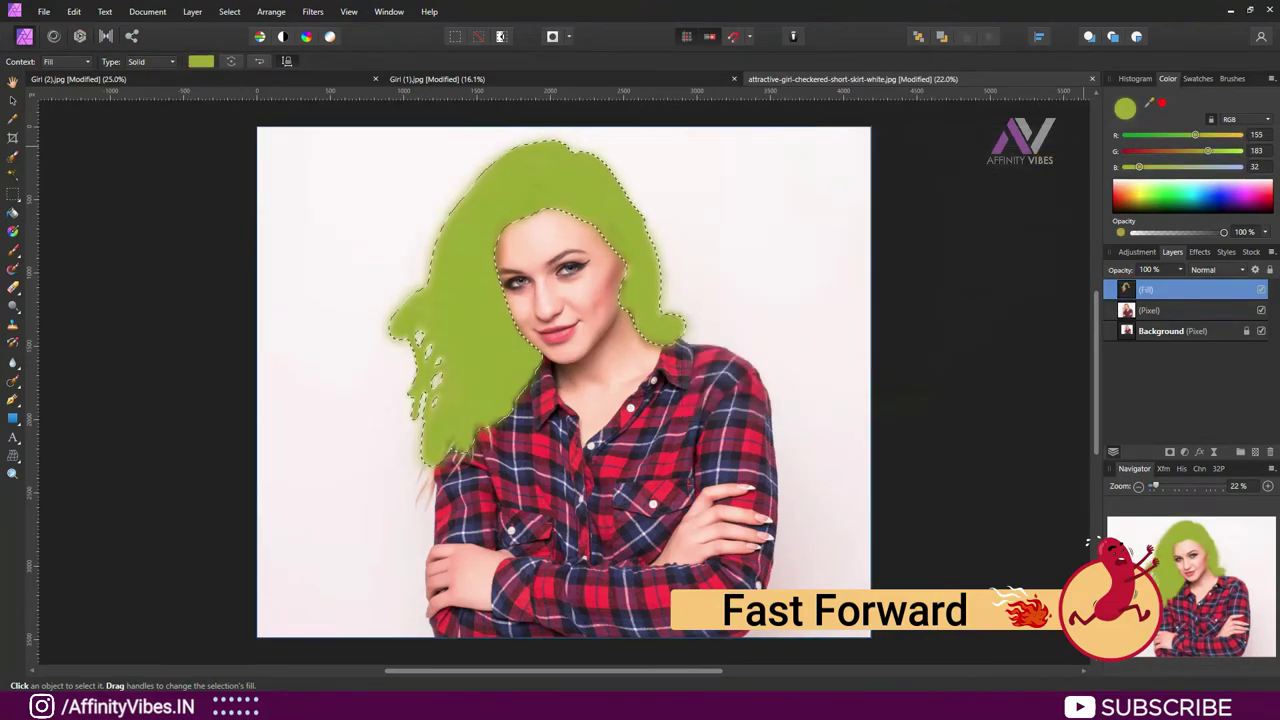
Step: Set the fill to Soft Light, deselect, and shift its colour to red B72020
left_click(1215, 269)
scroll(1215, 380, "down", 2)
left_click(1215, 380)
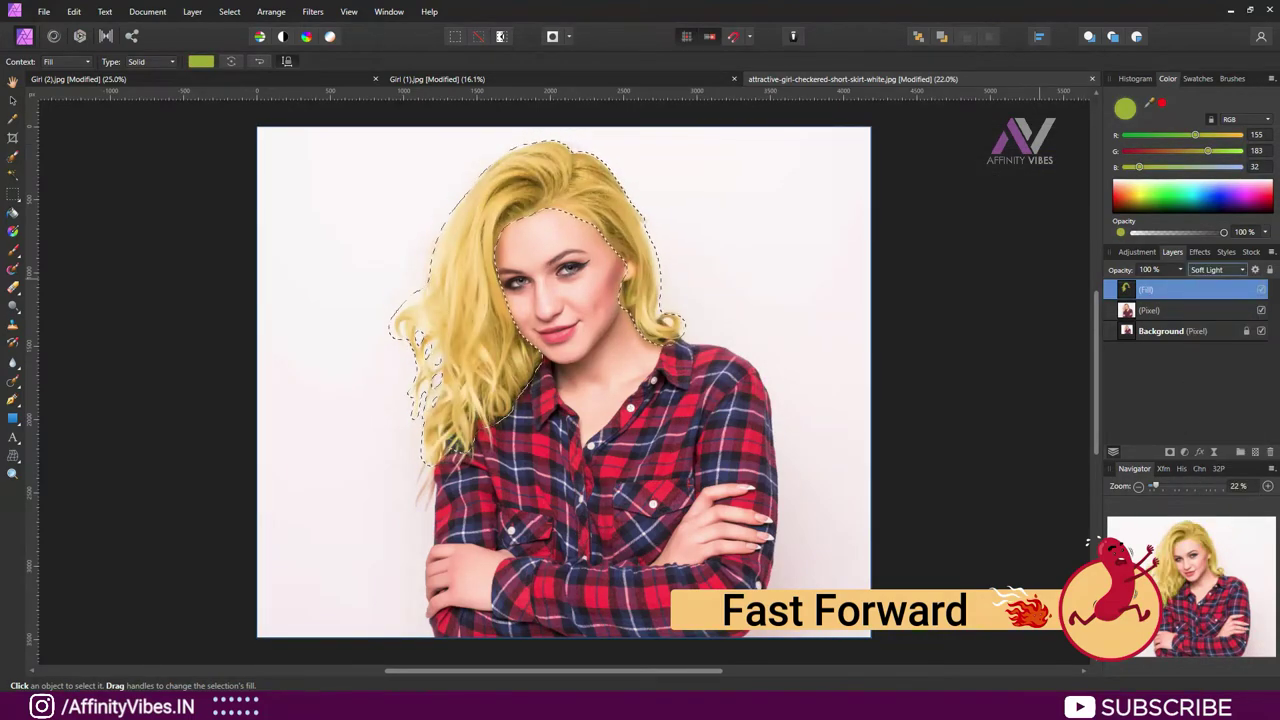
key("ctrl+d")
left_click(1125, 108)
mouse_move(749, 154)
left_mouse_down()
mouse_move(932, 154)
mouse_move(696, 154)
left_mouse_up()
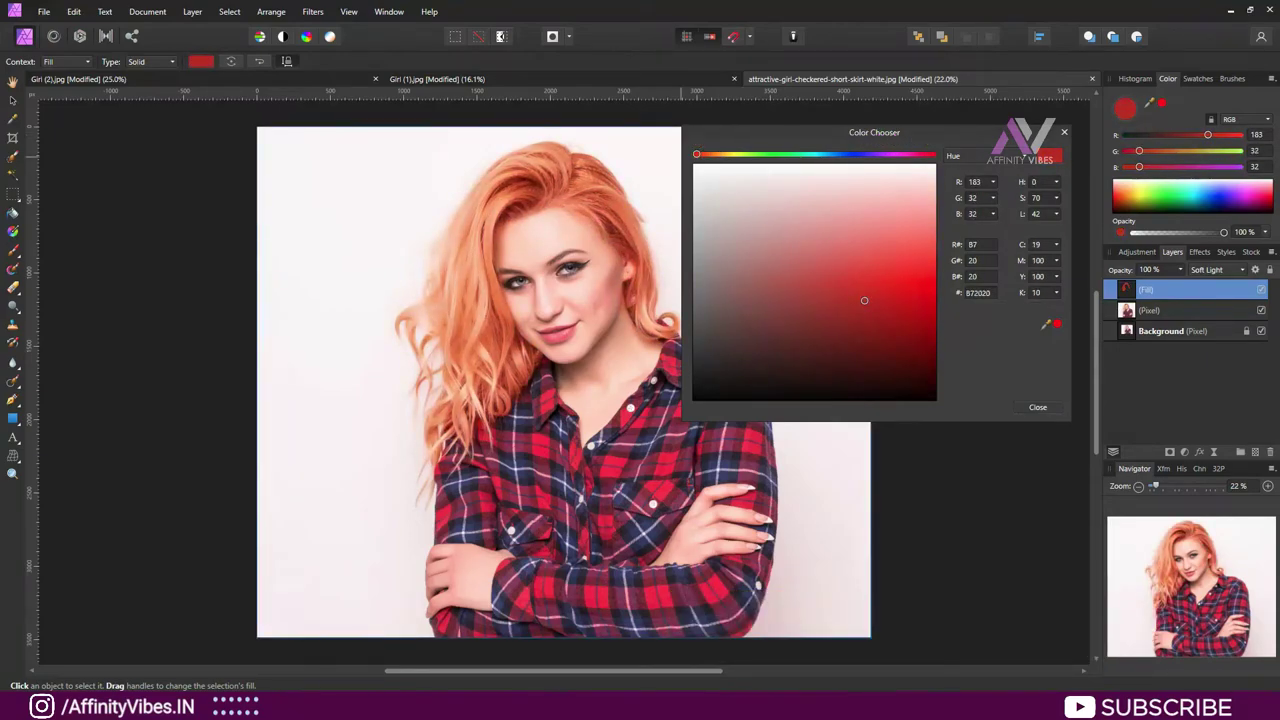
Step: Change the hair fill to vivid magenta-pink D01DF1, then hide it to compare with the blonde original
mouse_move(864, 300)
left_mouse_down()
mouse_move(800, 337)
mouse_move(911, 366)
mouse_move(931, 316)
mouse_move(936, 367)
mouse_move(884, 362)
left_mouse_up()
left_click_drag(696, 154, 869, 154)
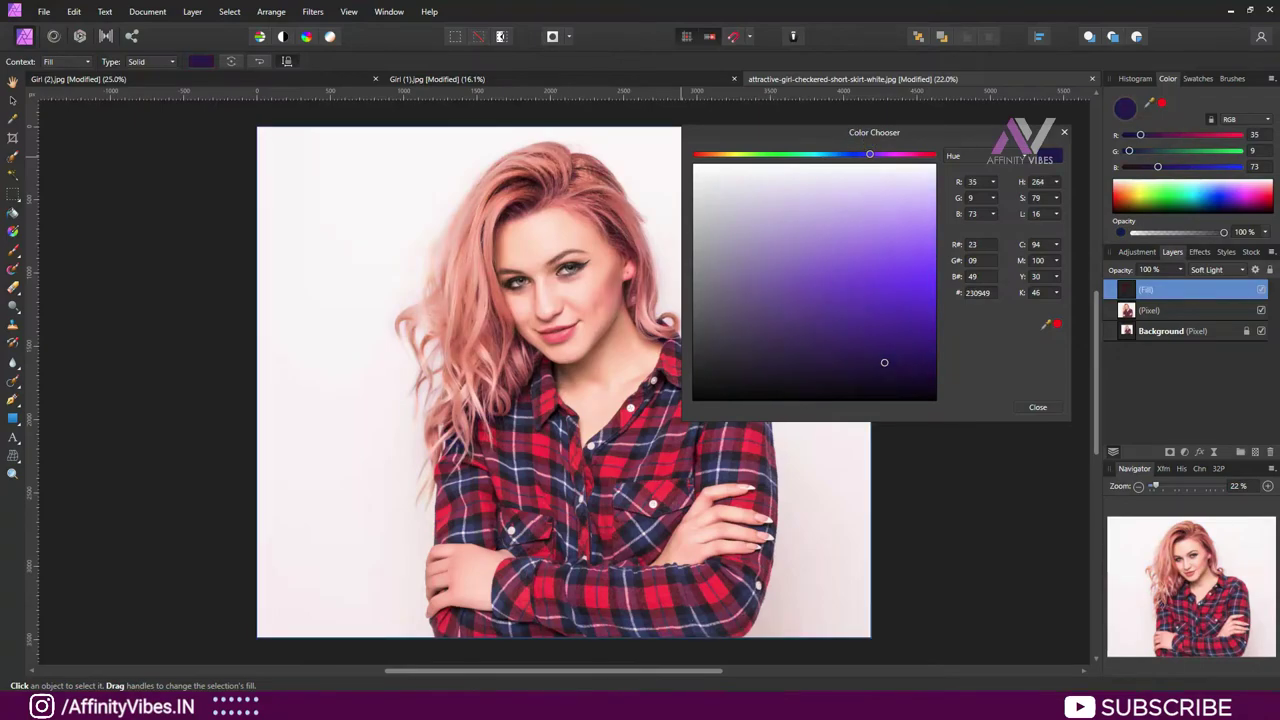
mouse_move(884, 362)
left_mouse_down()
mouse_move(851, 297)
mouse_move(923, 243)
left_mouse_up()
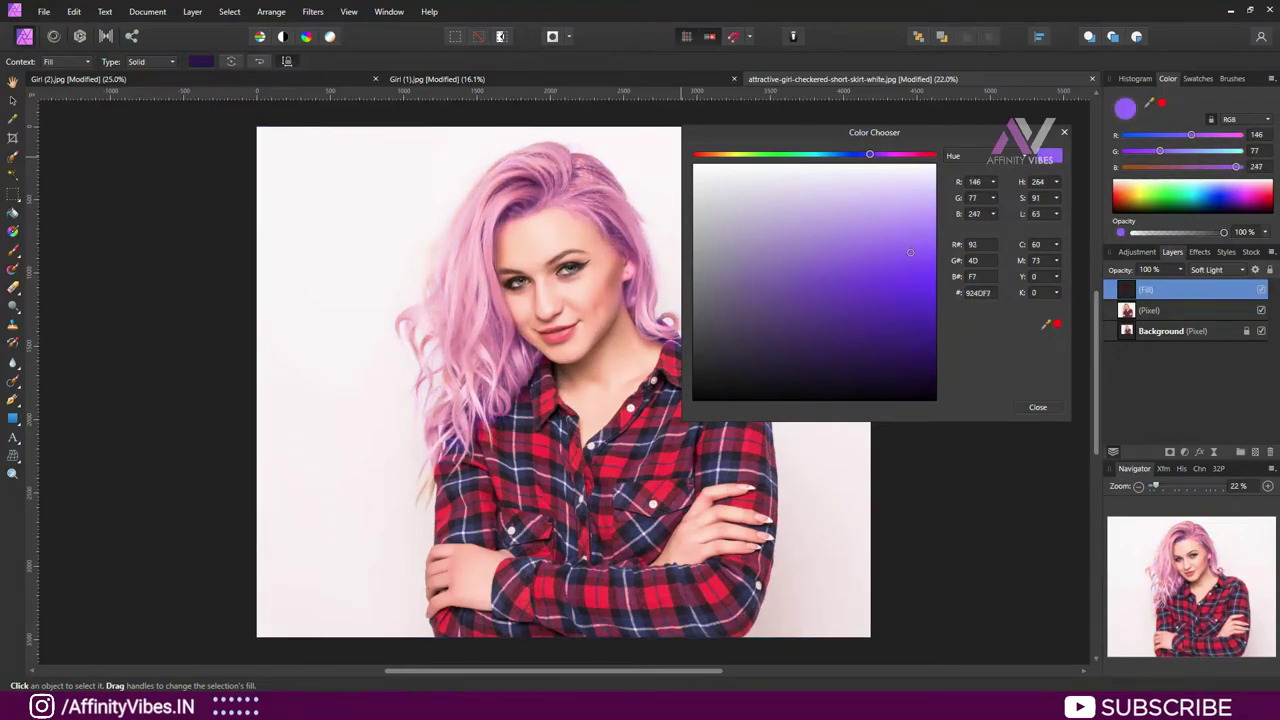
mouse_move(869, 154)
left_mouse_down()
mouse_move(932, 154)
mouse_move(716, 154)
mouse_move(887, 154)
left_mouse_up()
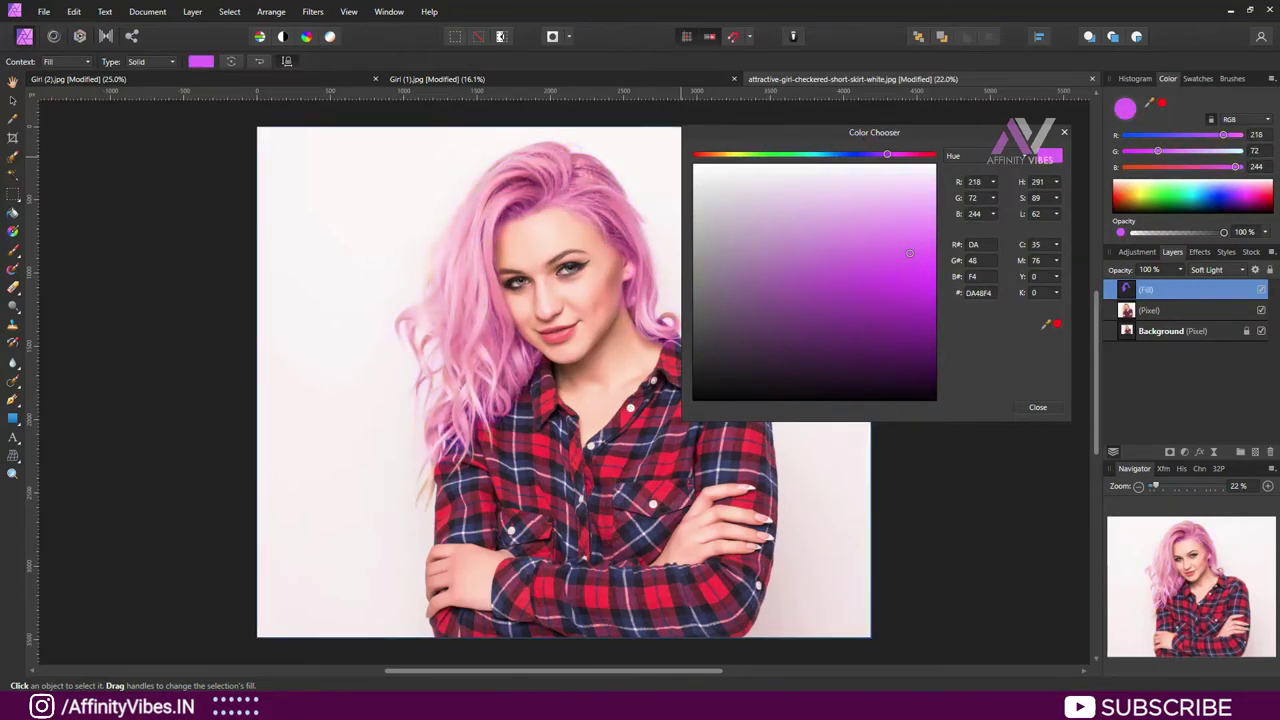
mouse_move(900, 260)
left_mouse_down()
mouse_move(830, 303)
mouse_move(842, 305)
mouse_move(786, 314)
mouse_move(880, 280)
mouse_move(902, 289)
mouse_move(907, 275)
left_mouse_up()
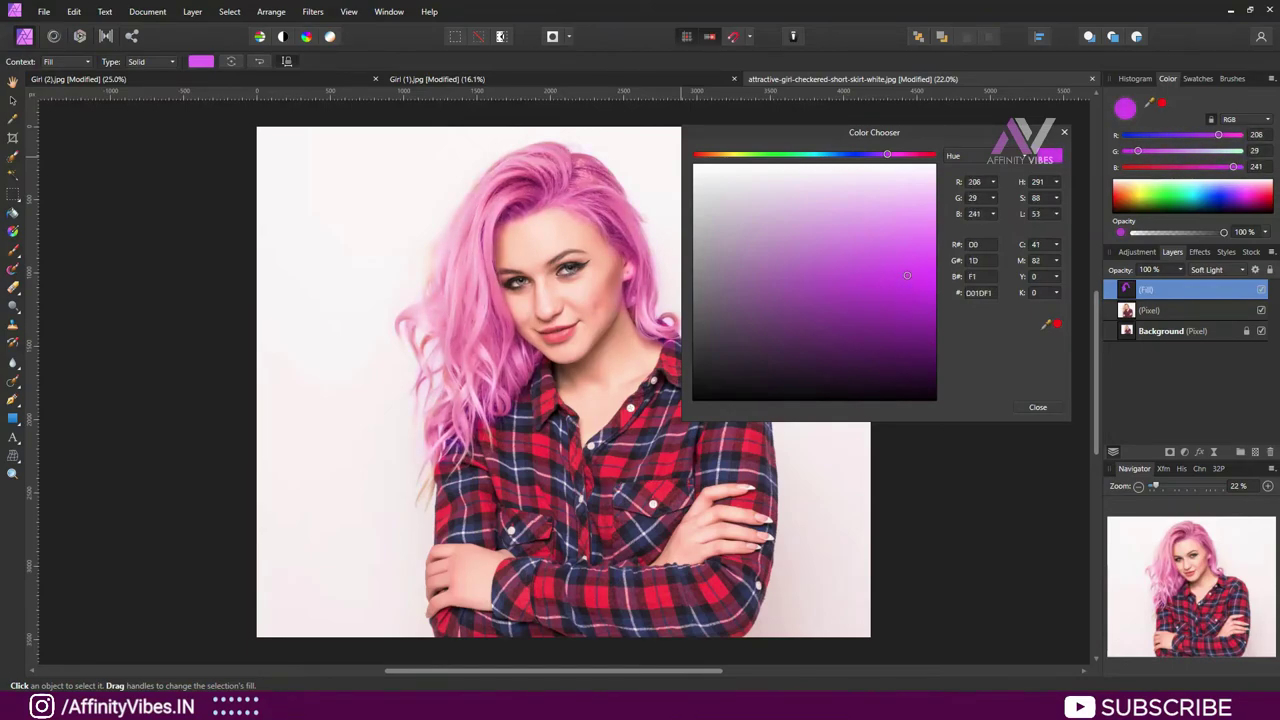
left_click(1064, 132)
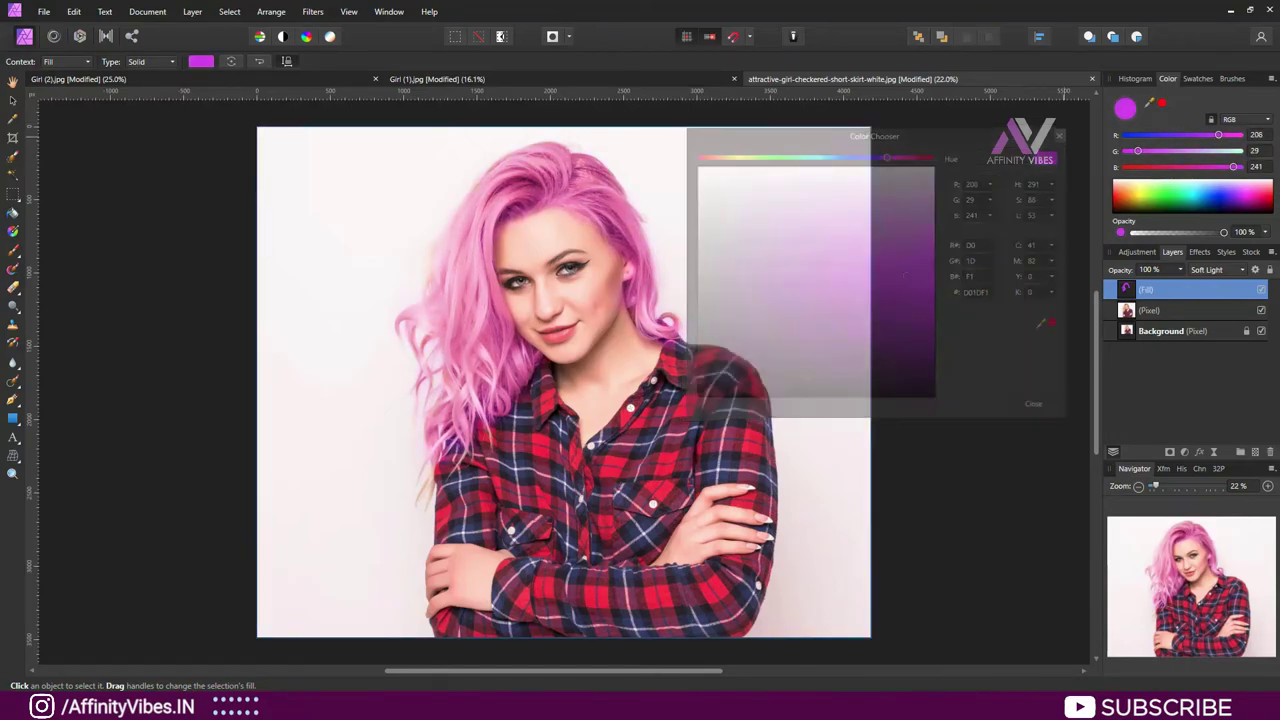
left_click(1261, 289)
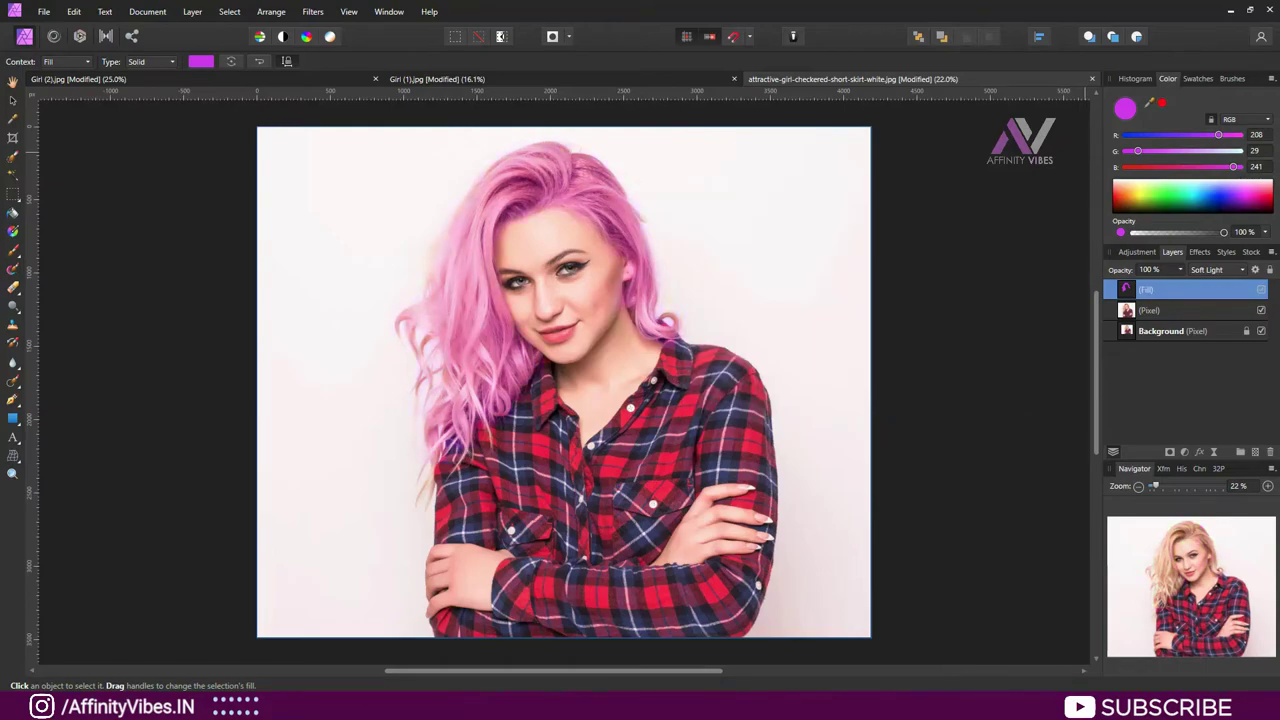
Step: Make the pink hair fill visible again and compare the Girl (1).jpg and Girl (2).jpg portraits
left_click(1261, 289)
left_click(690, 79)
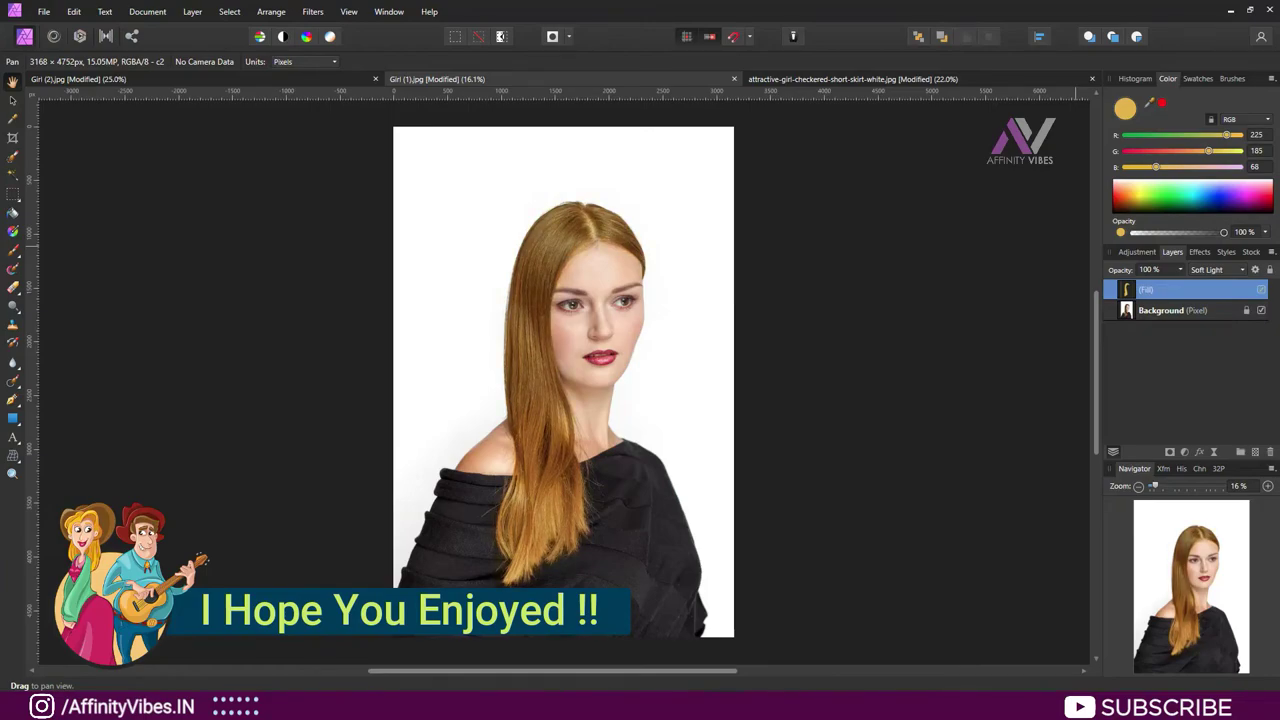
left_click(320, 80)
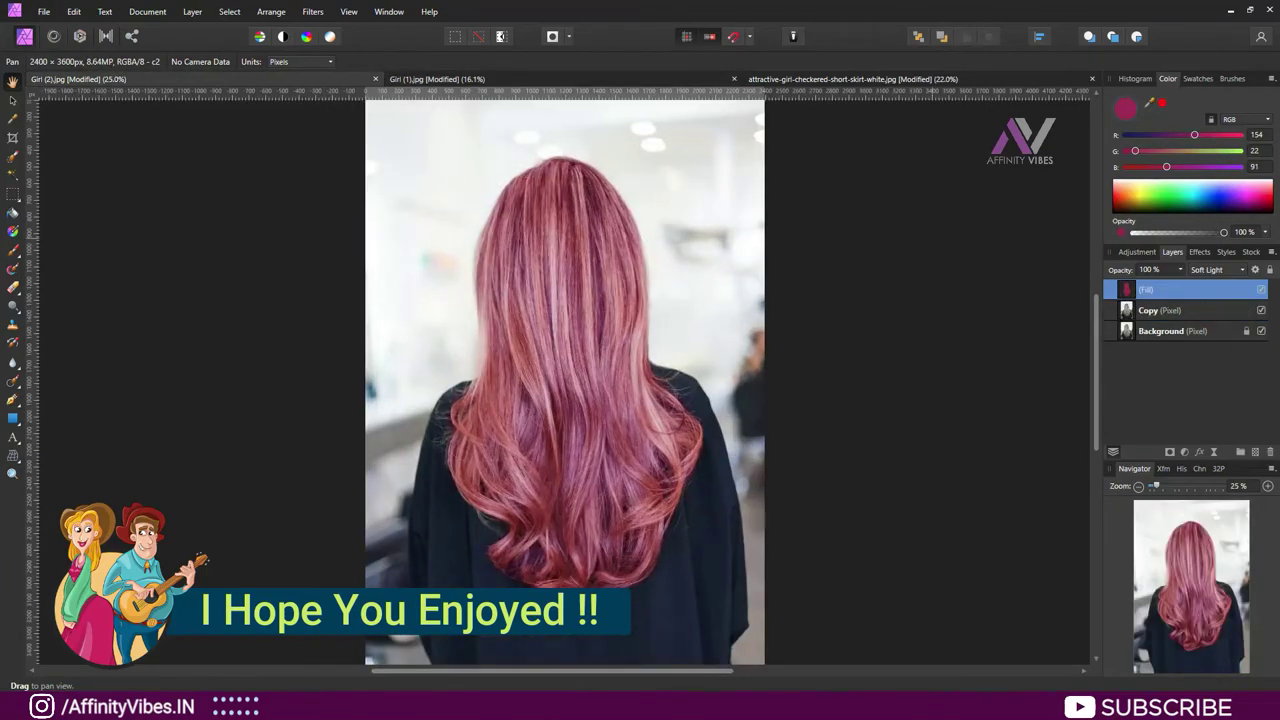
left_click_drag(1160, 310, 1228, 330)
Step: Zoom slightly into Girl (1).jpg, check the checkered-shirt portrait, and finish on Girl (1).jpg
left_click(536, 80)
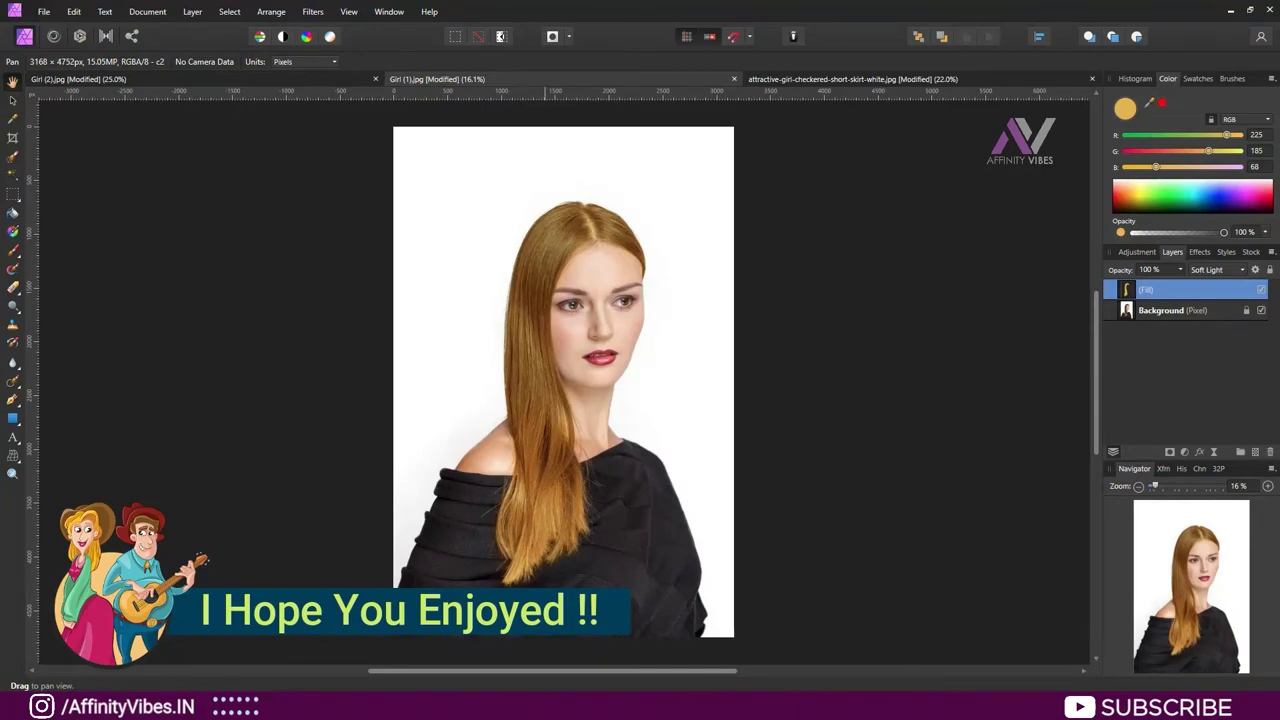
key("ctrl+plus")
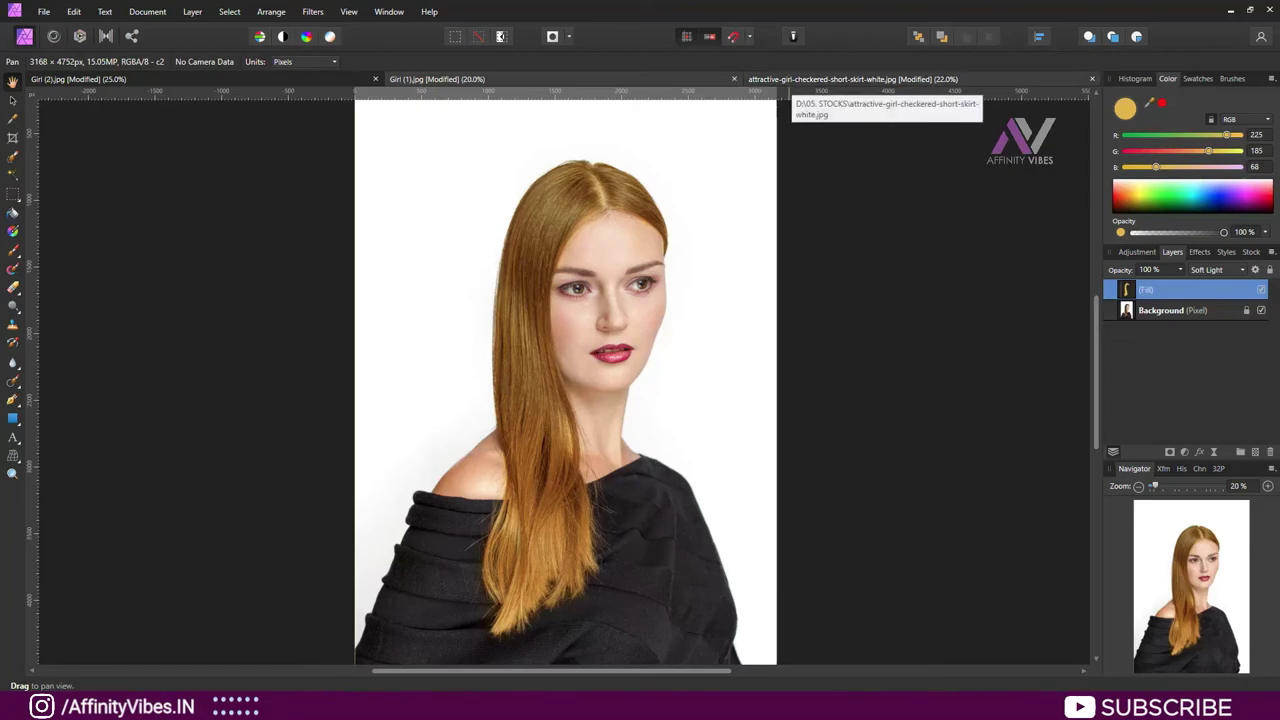
left_click(800, 79)
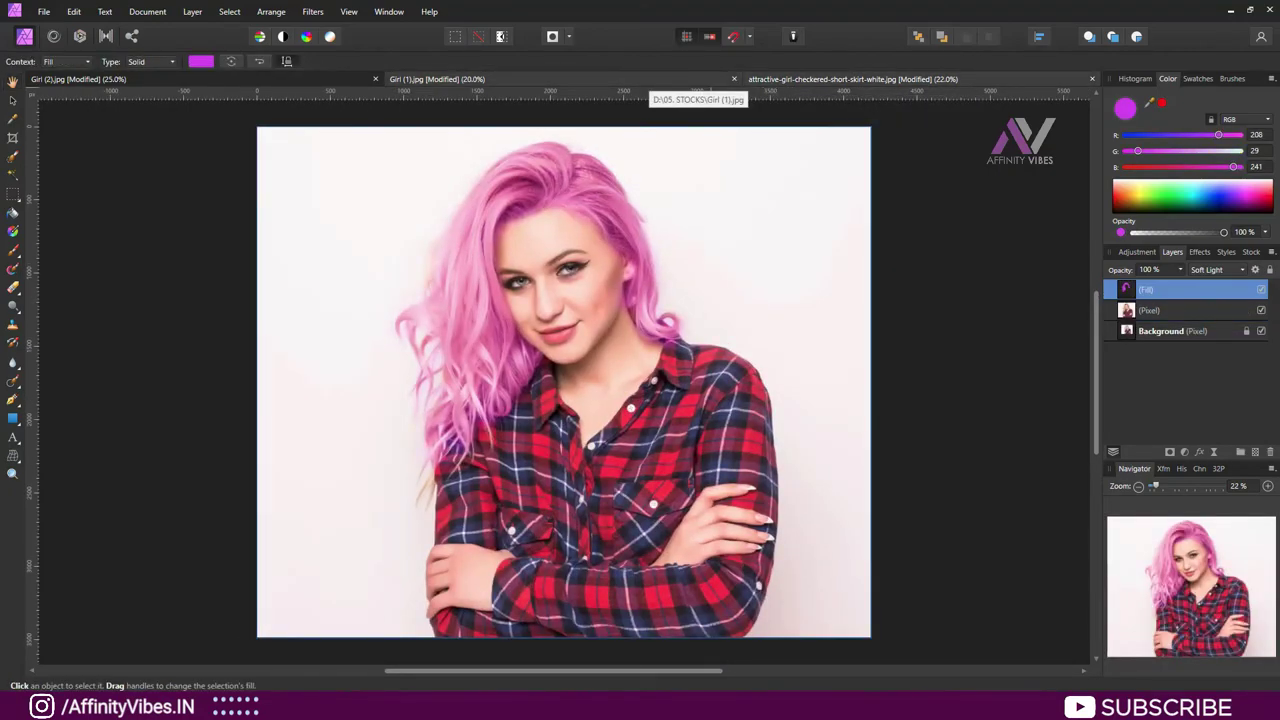
left_click(685, 80)
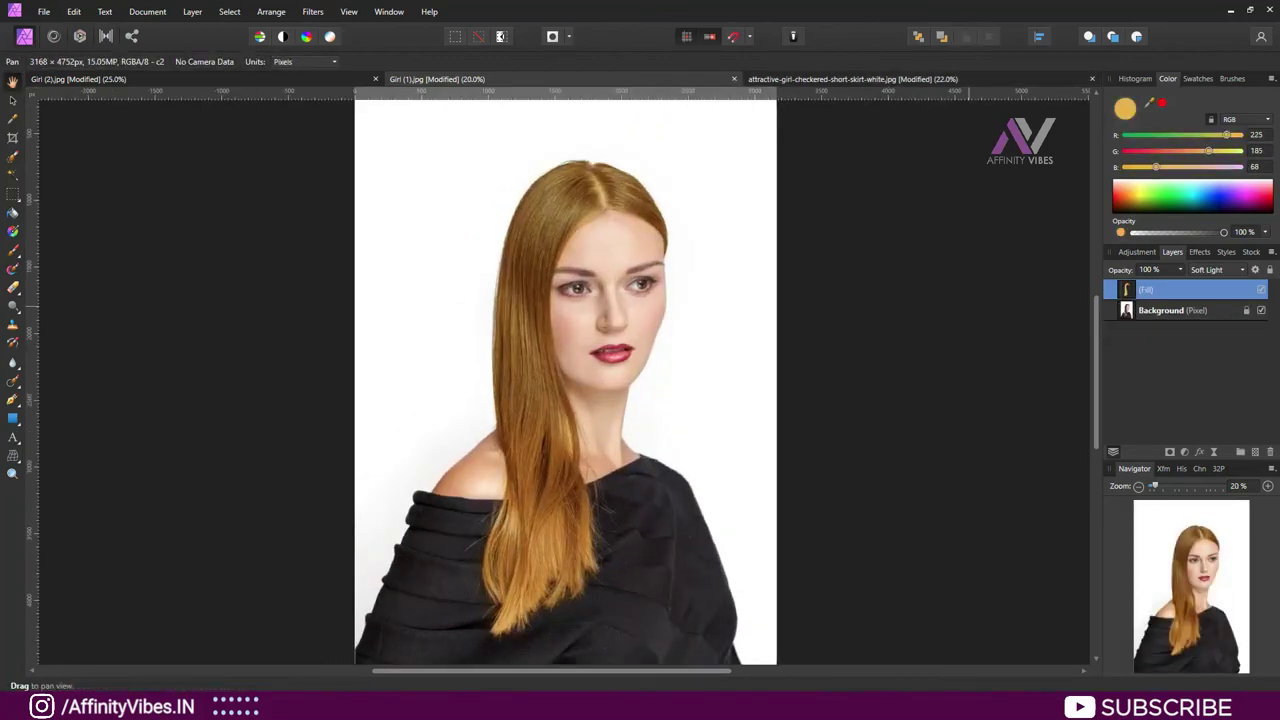